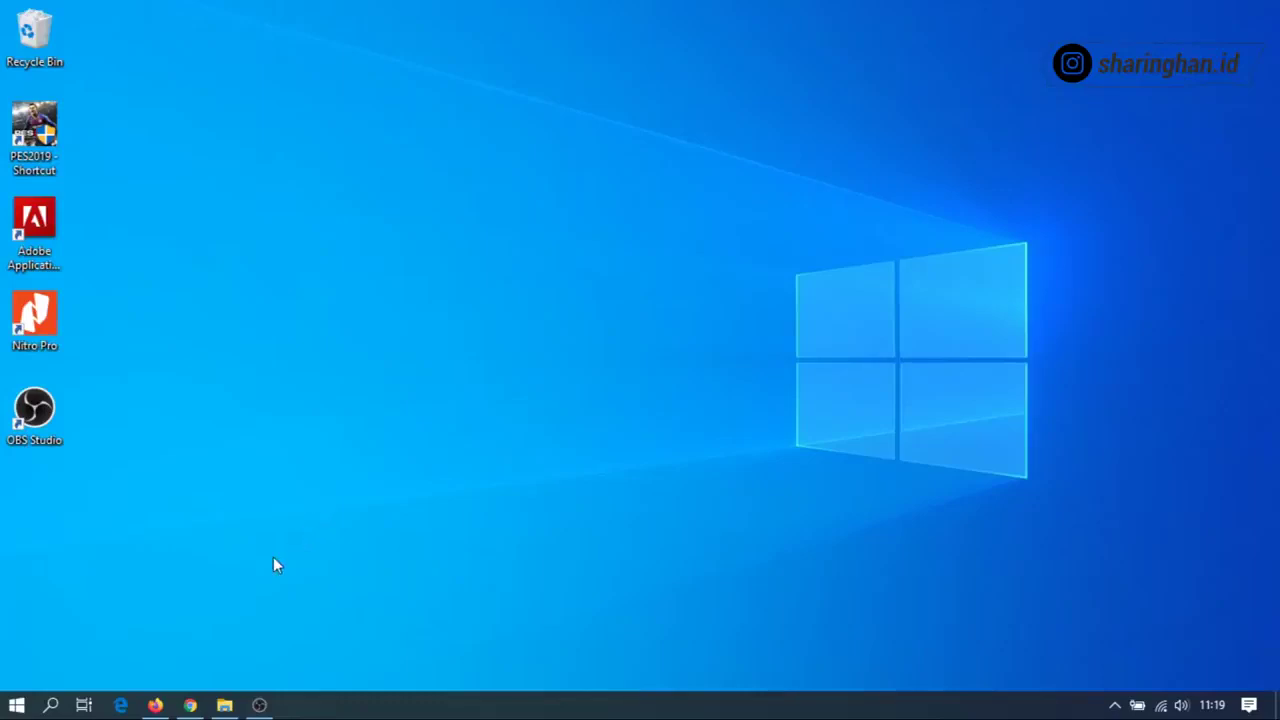
Search Windows for 'corel' and launch CorelDRAW 2017 (64-Bit).
left_click(61, 707)
type("c")
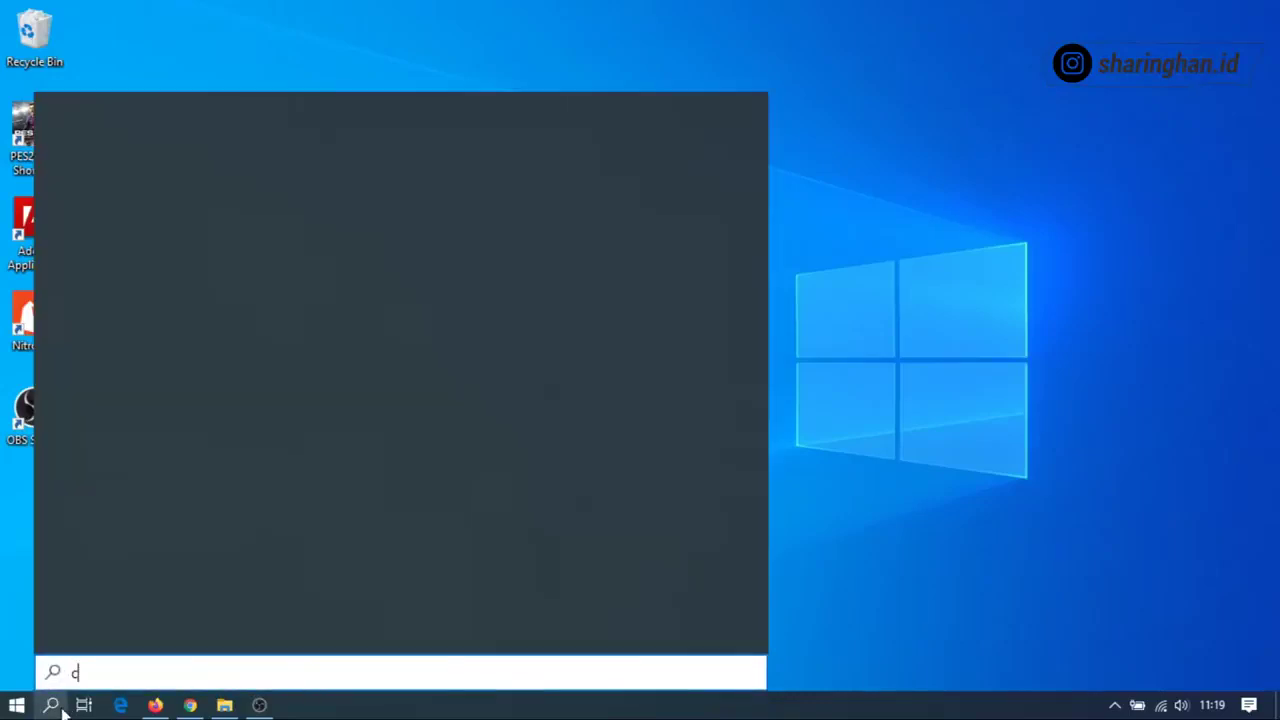
type("orel")
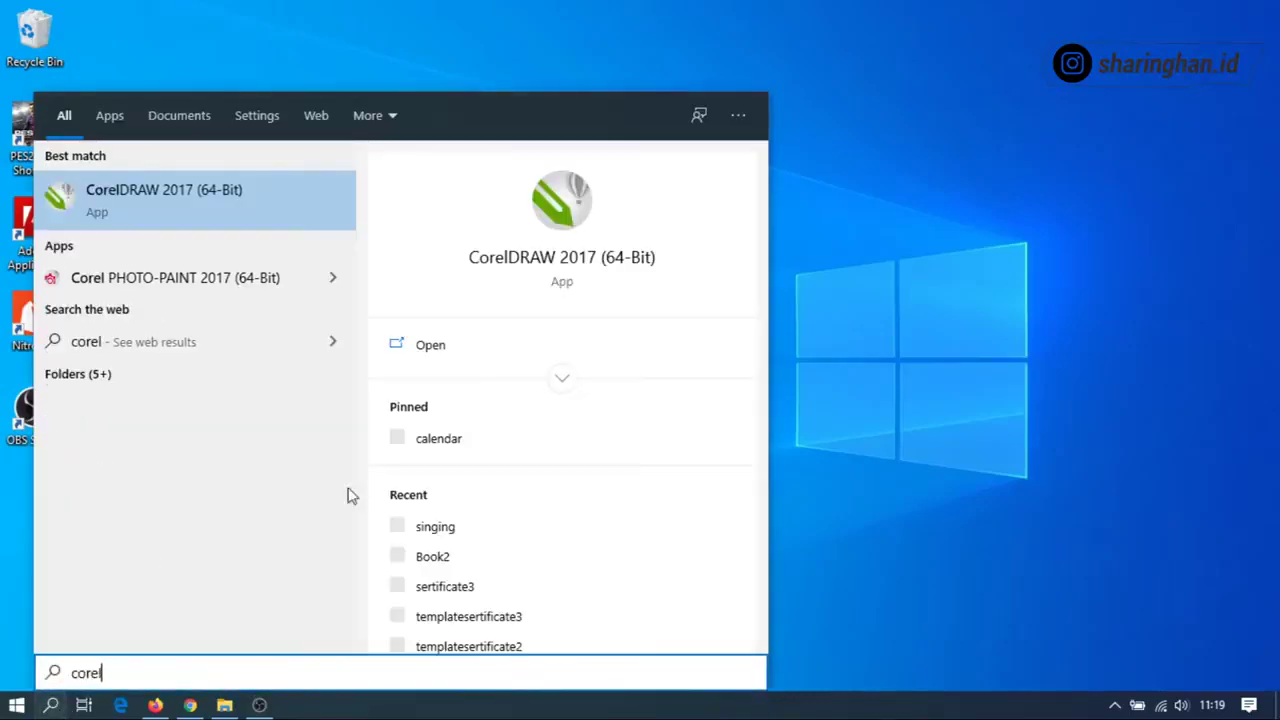
left_click(562, 340)
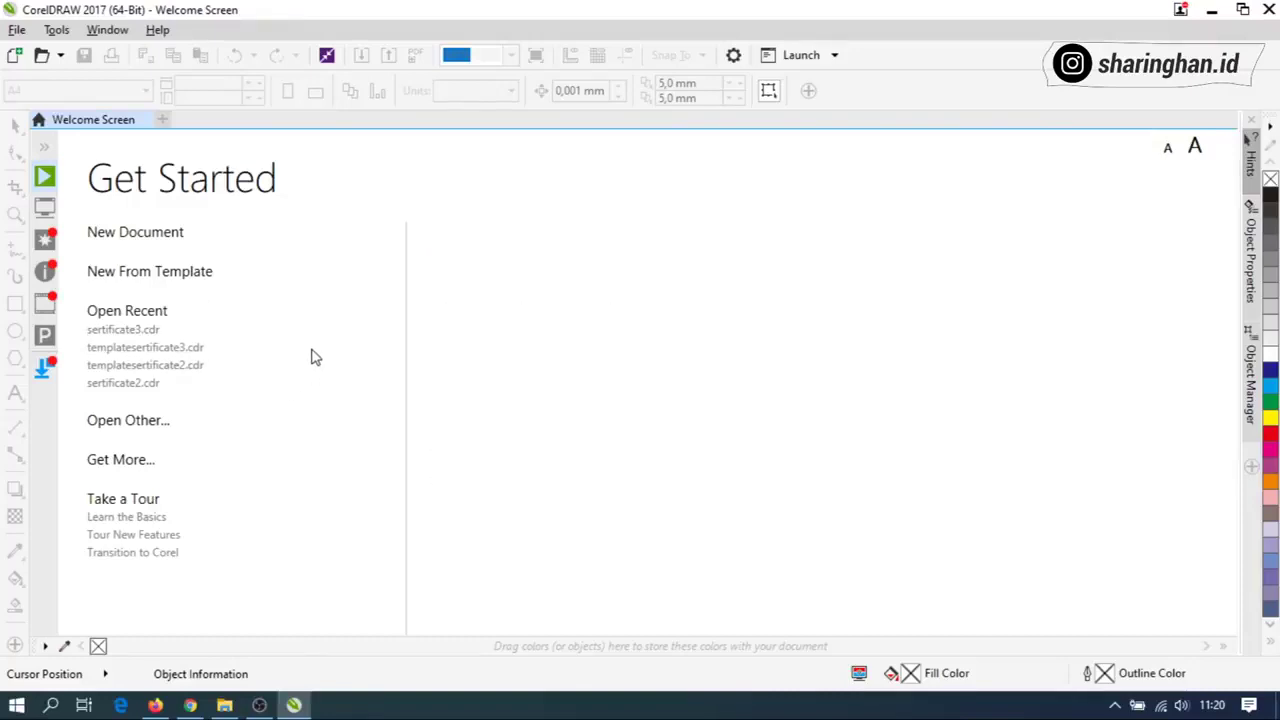
Open sertificate3.cdr from Open Recent, keeping the suggested substitute fonts.
left_click(145, 332)
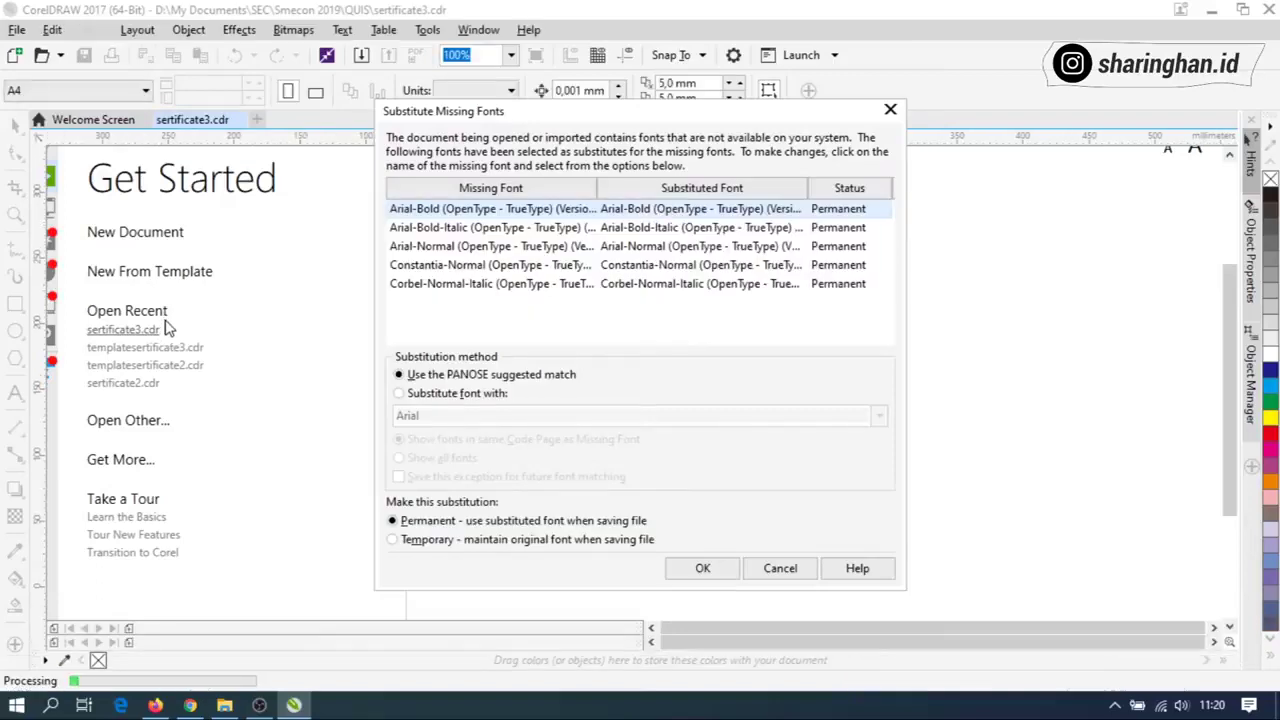
left_click(684, 567)
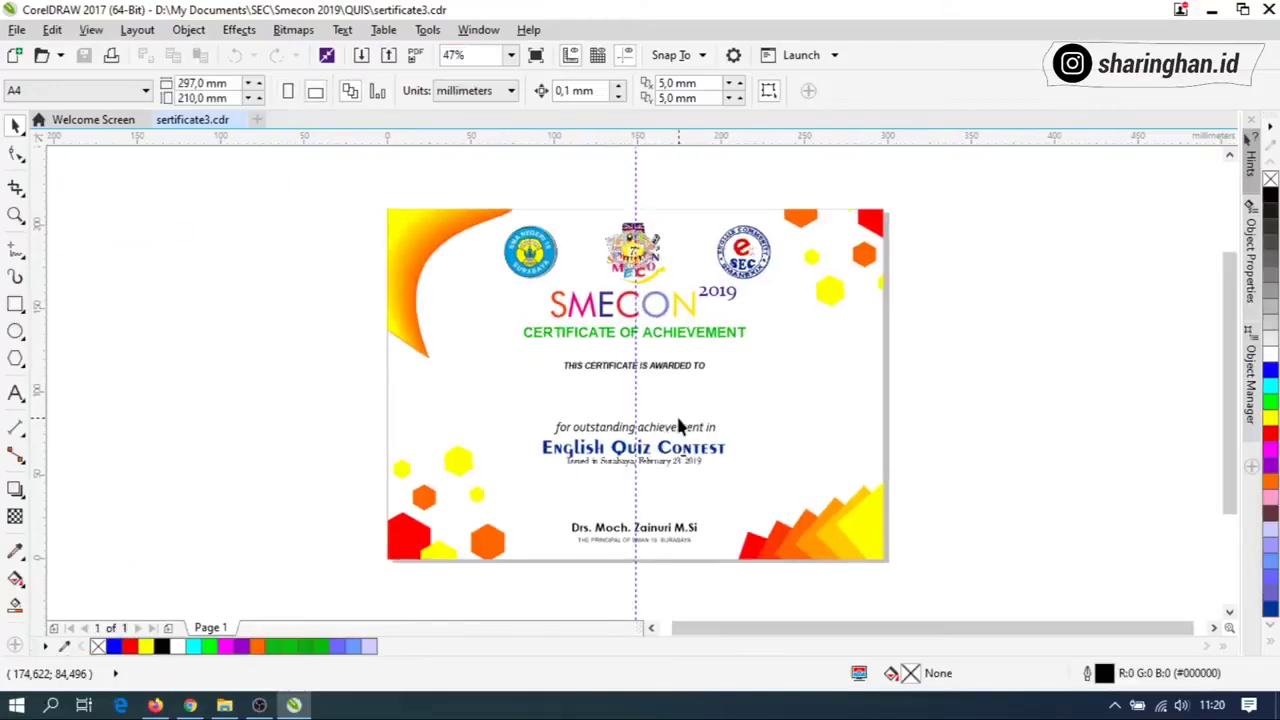
scroll(650, 390, "up", 2)
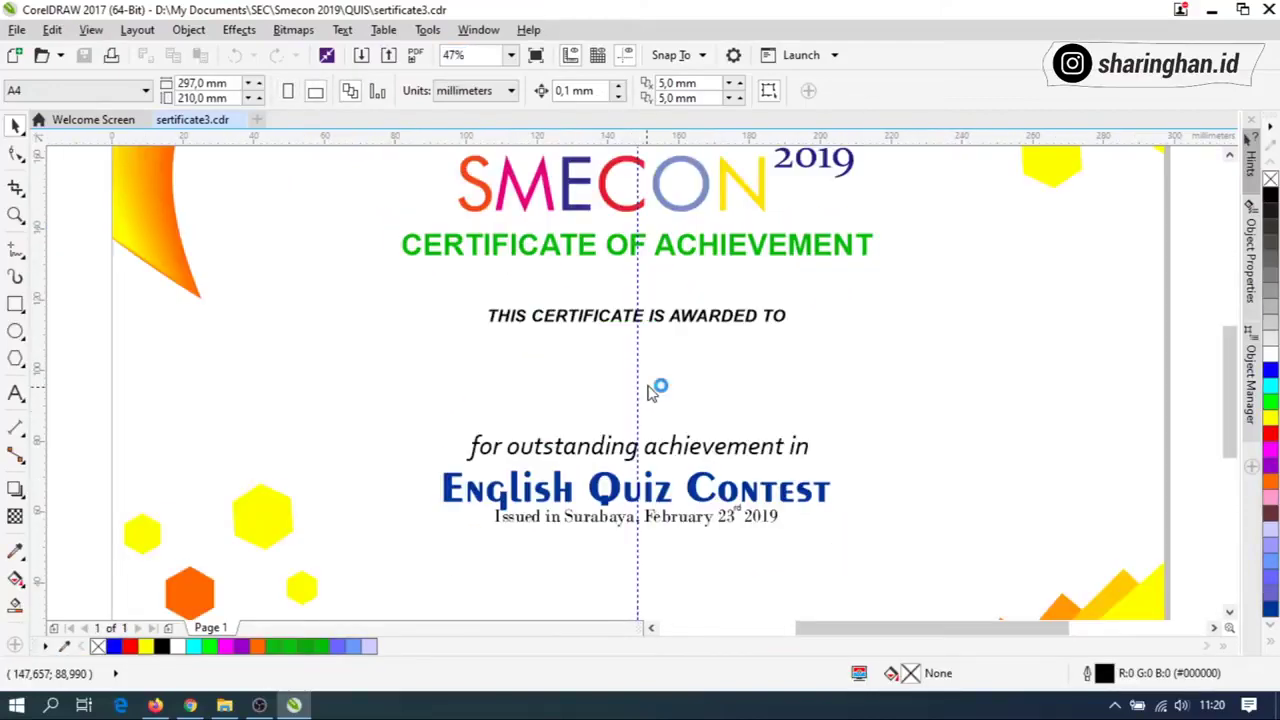
scroll(648, 390, "down", 2)
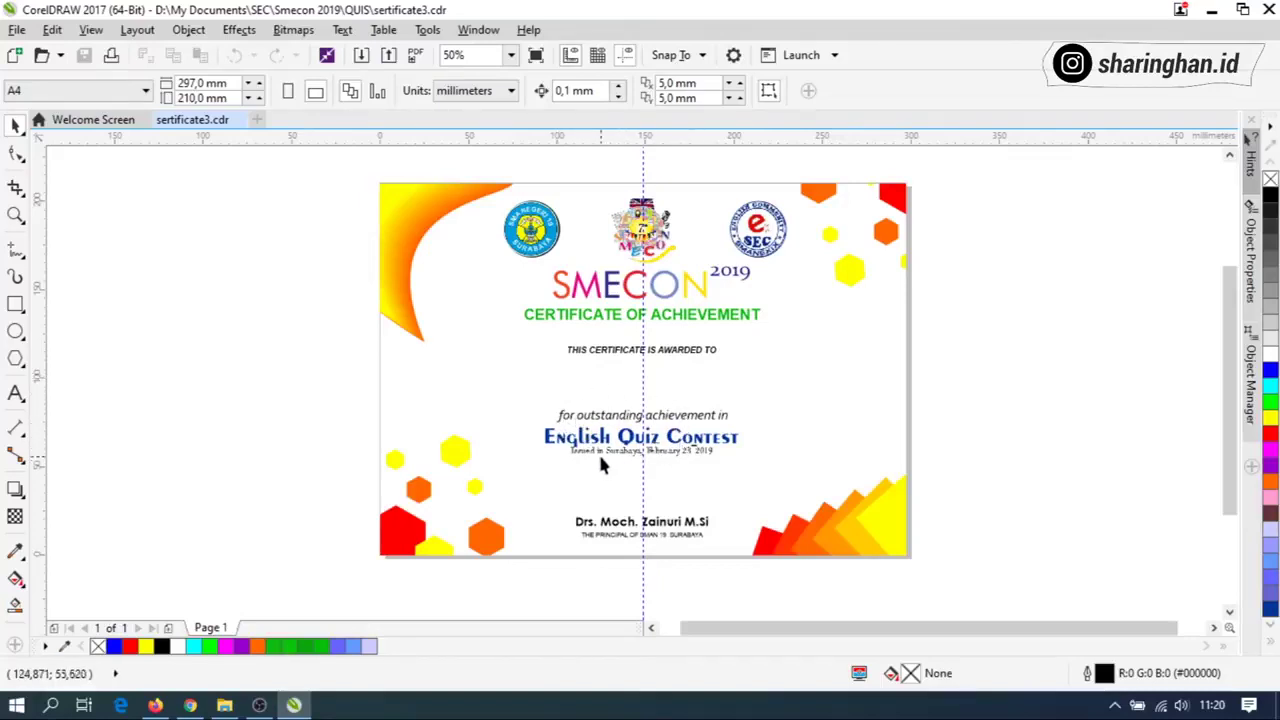
Zoom around the certificate page and select its vertical centre guideline.
scroll(598, 455, "up", 2)
scroll(562, 468, "up", 2)
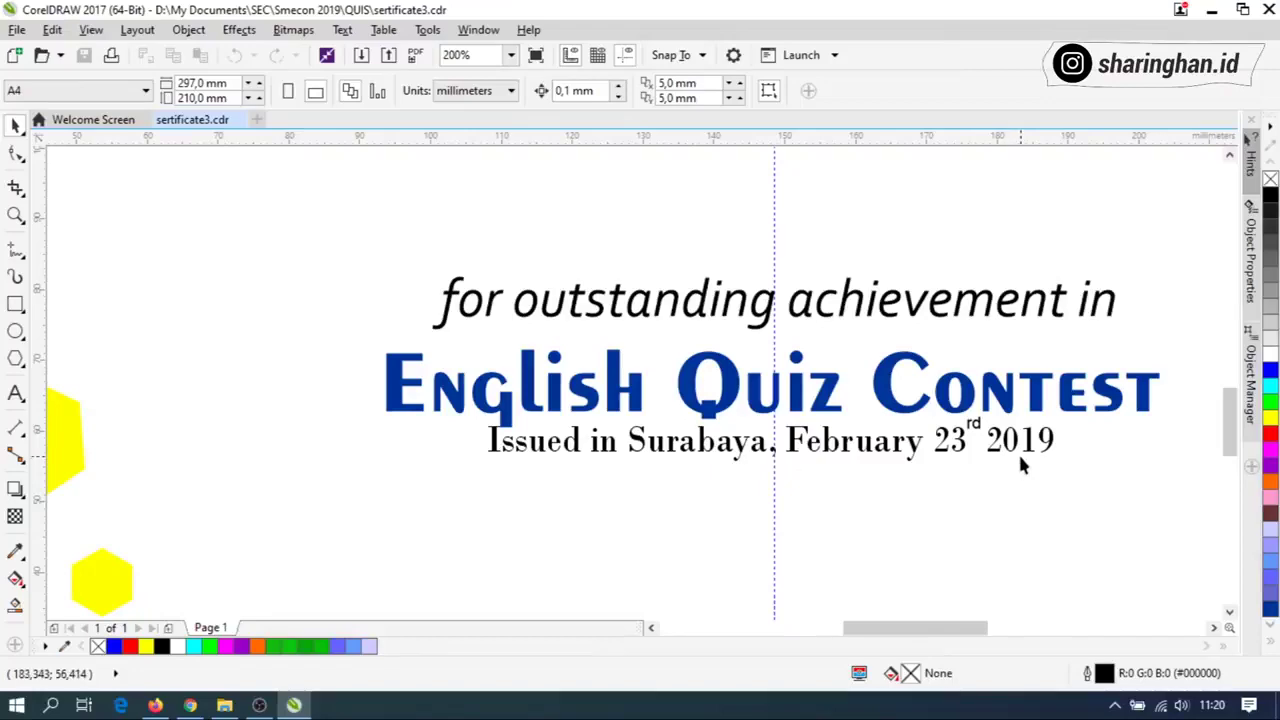
scroll(875, 473, "down", 3)
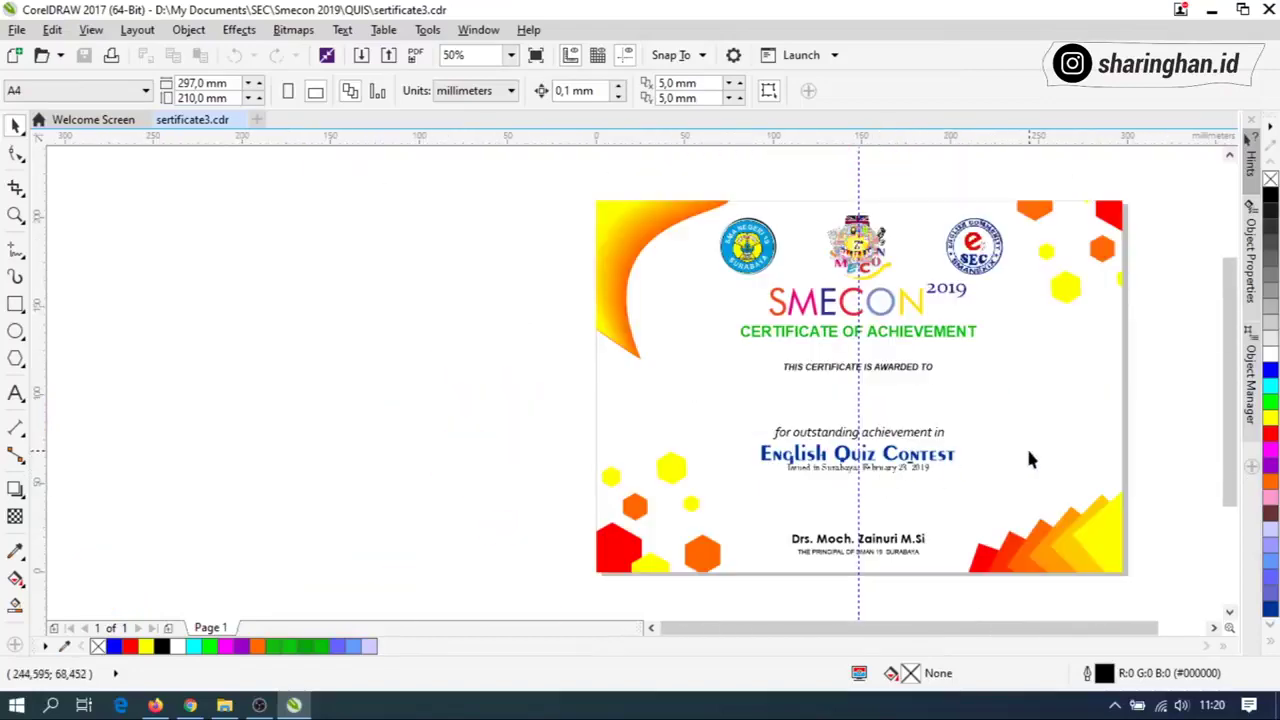
scroll(853, 425, "down", 1)
scroll(1003, 440, "up", 2)
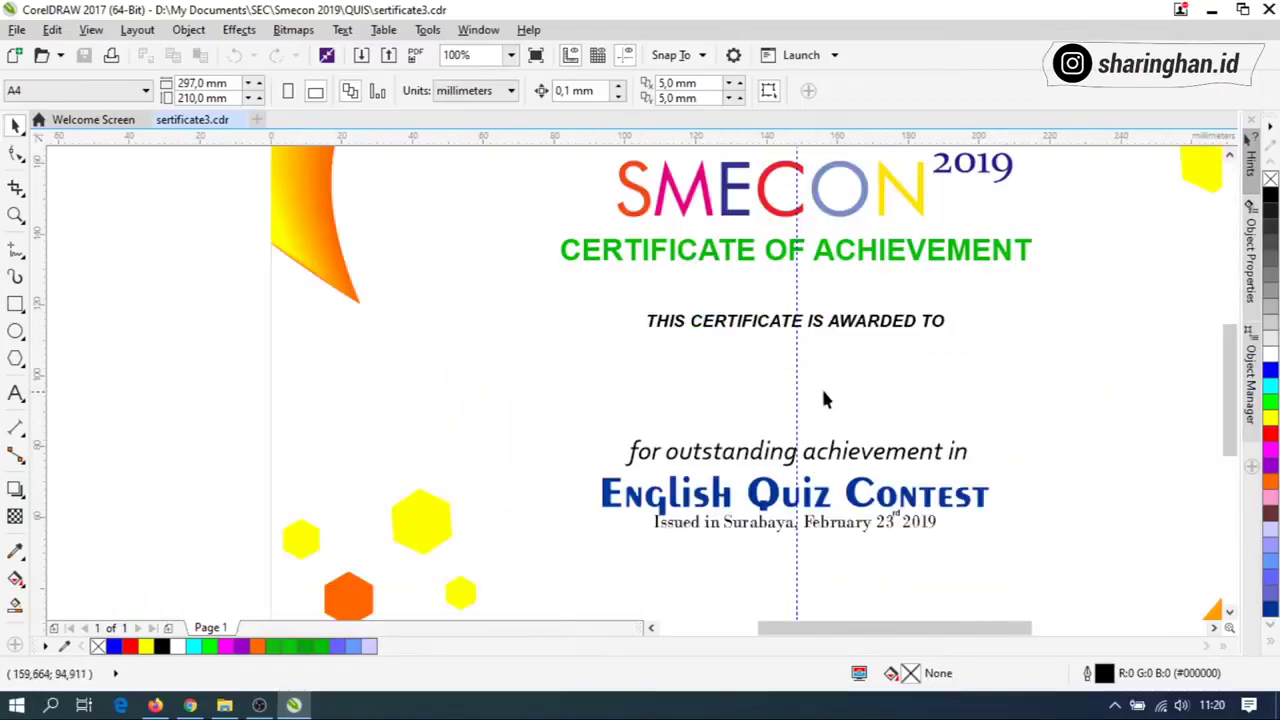
left_click(796, 380)
scroll(722, 390, "down", 1)
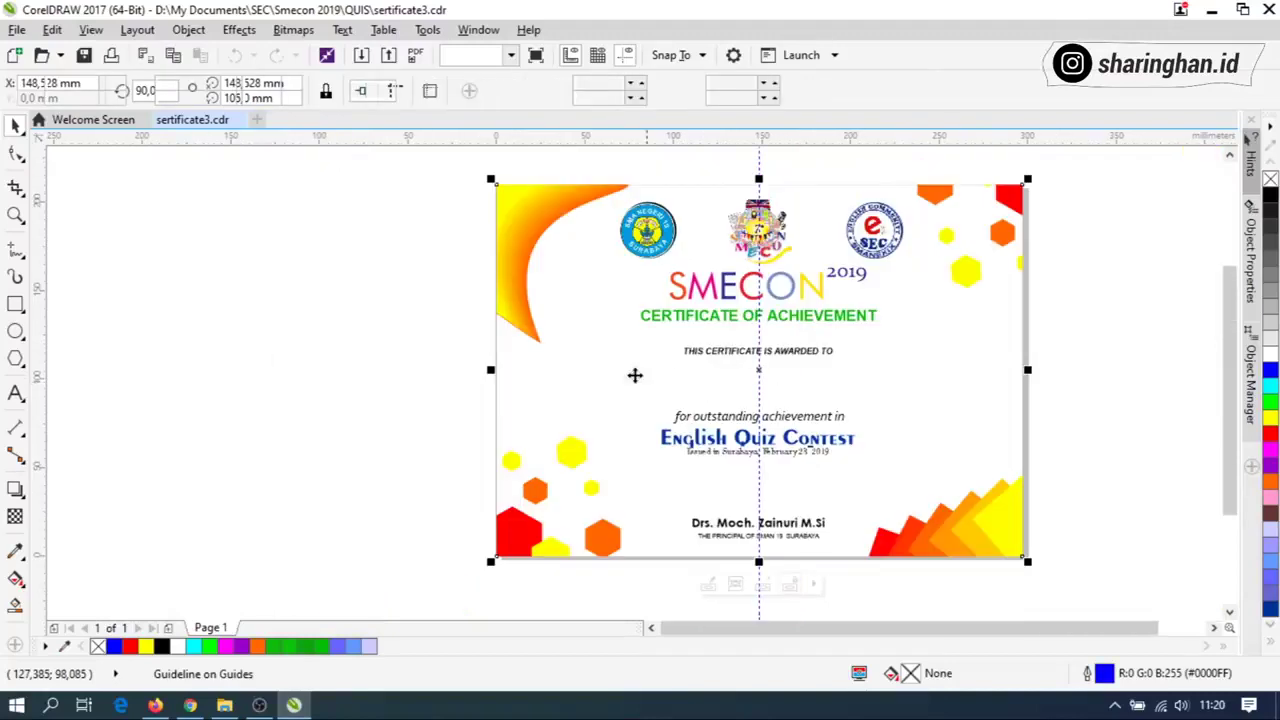
left_click(634, 373)
scroll(360, 354, "down", 1)
scroll(548, 383, "up", 1)
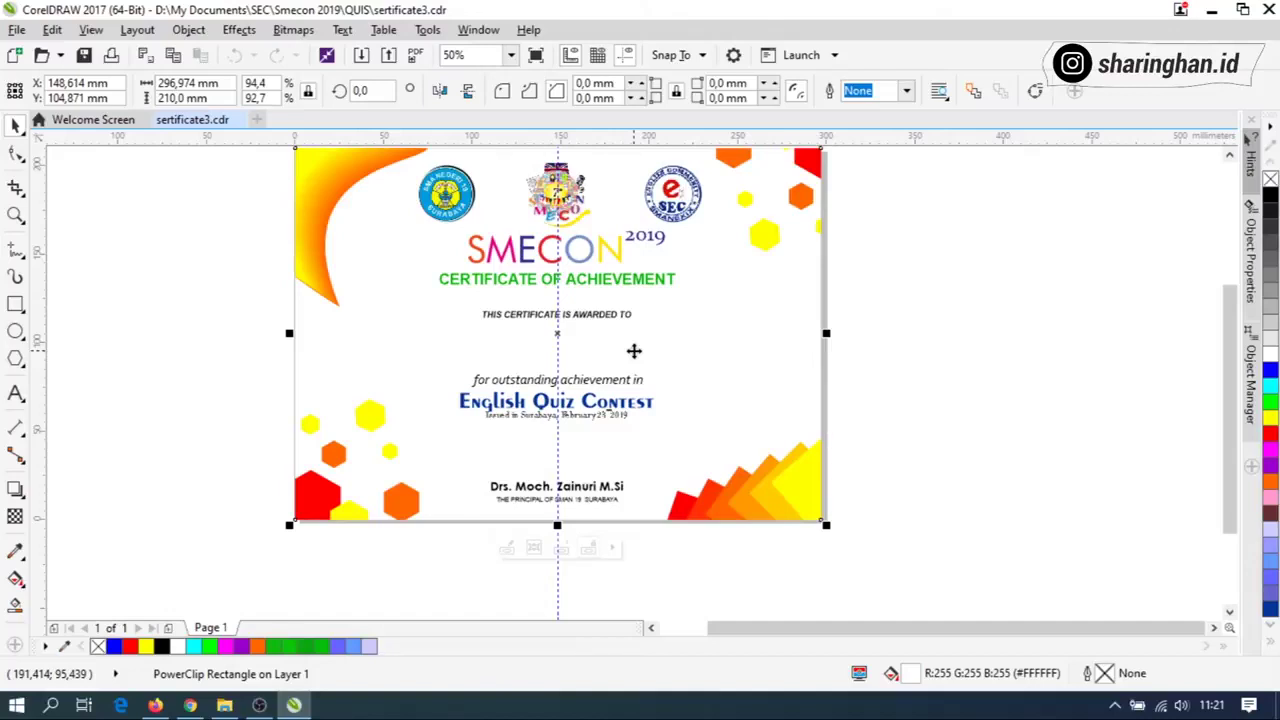
left_click(15, 393)
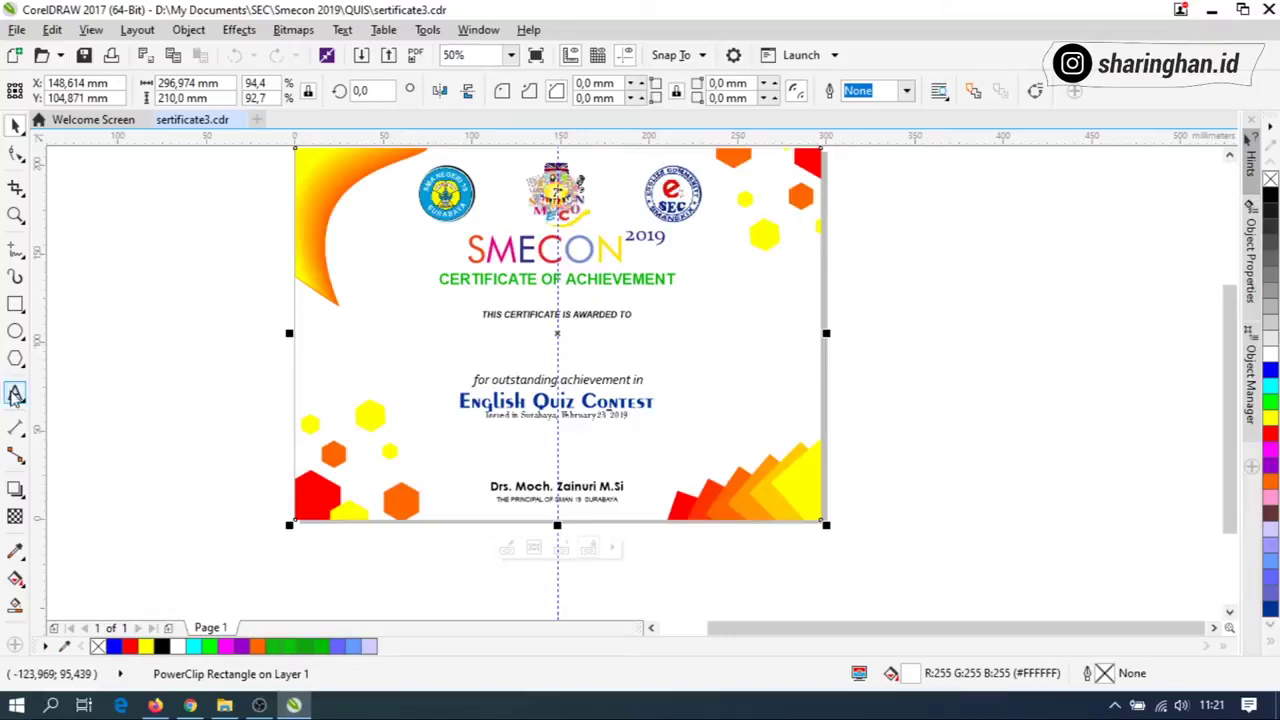
left_click(191, 329)
type("ristiano")
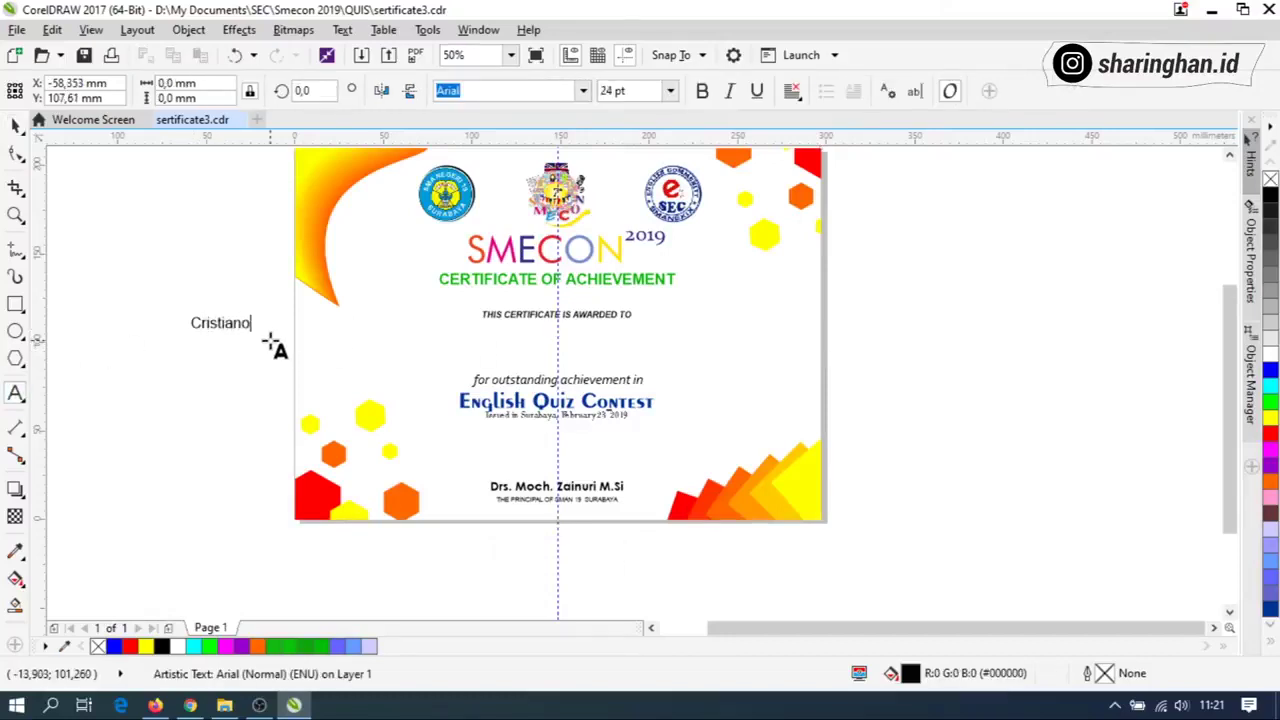
key("Escape")
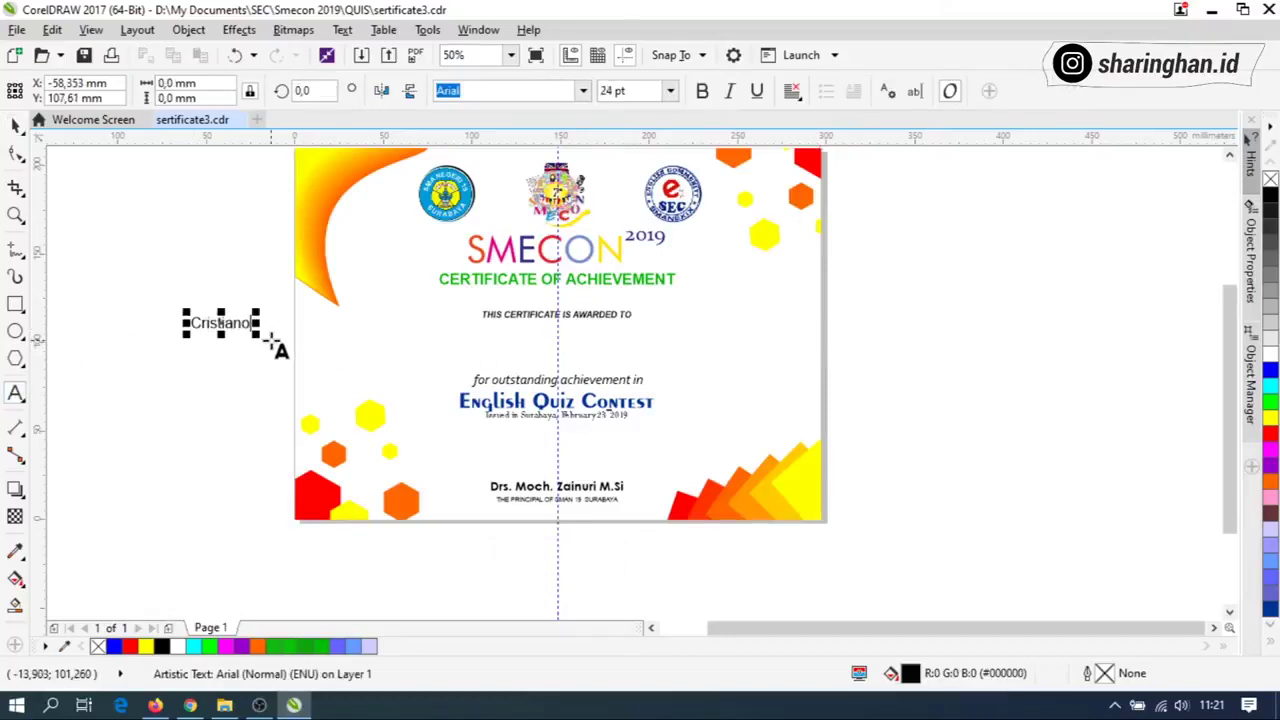
left_click(14, 123)
key("p")
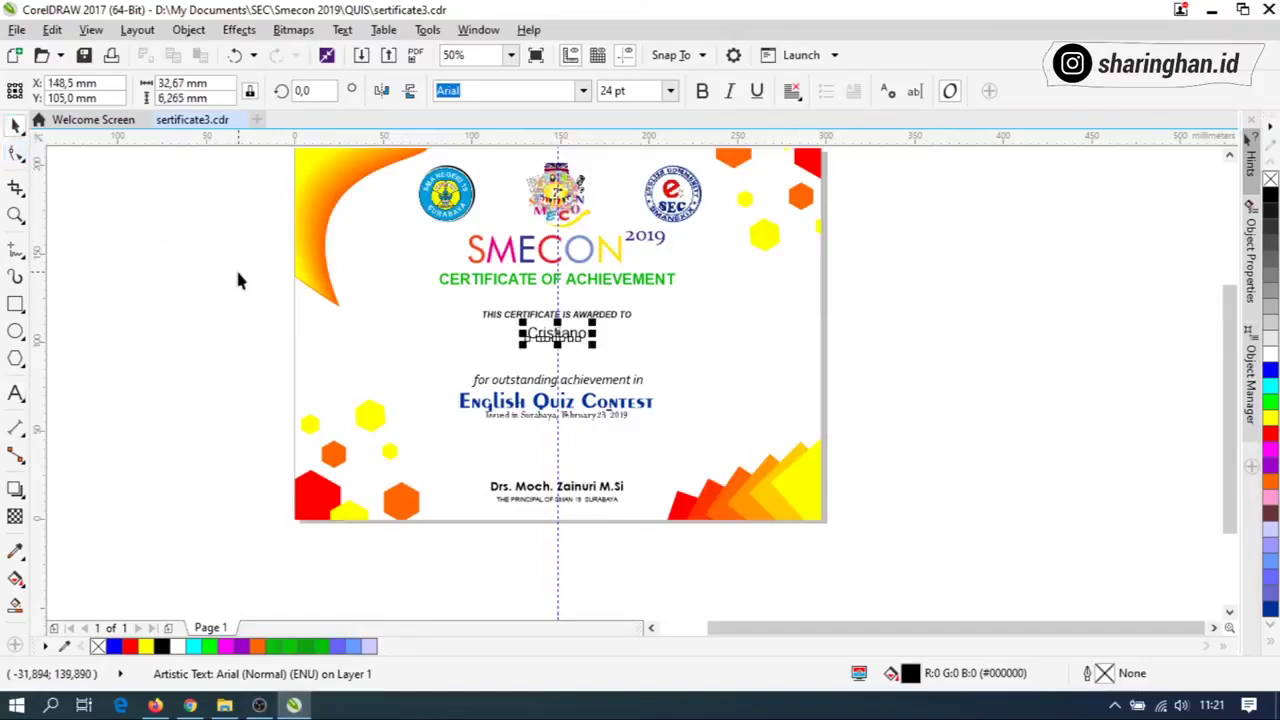
left_click(934, 408)
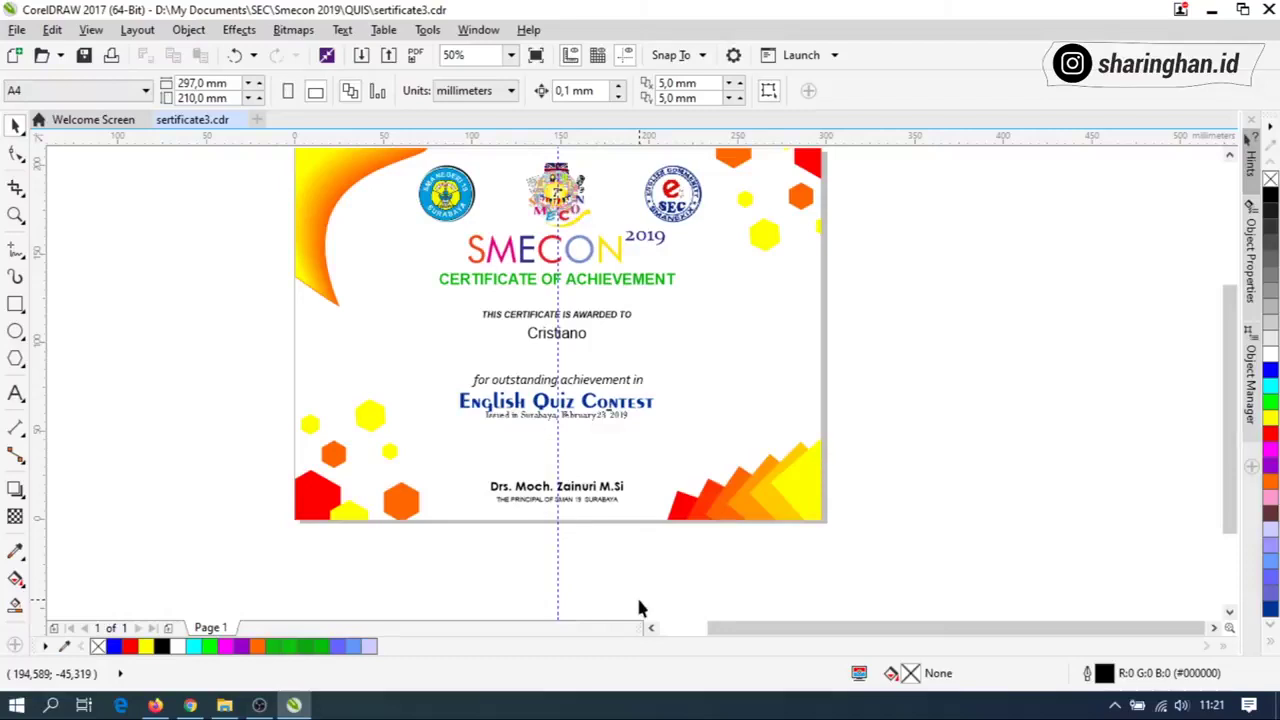
left_click(566, 336)
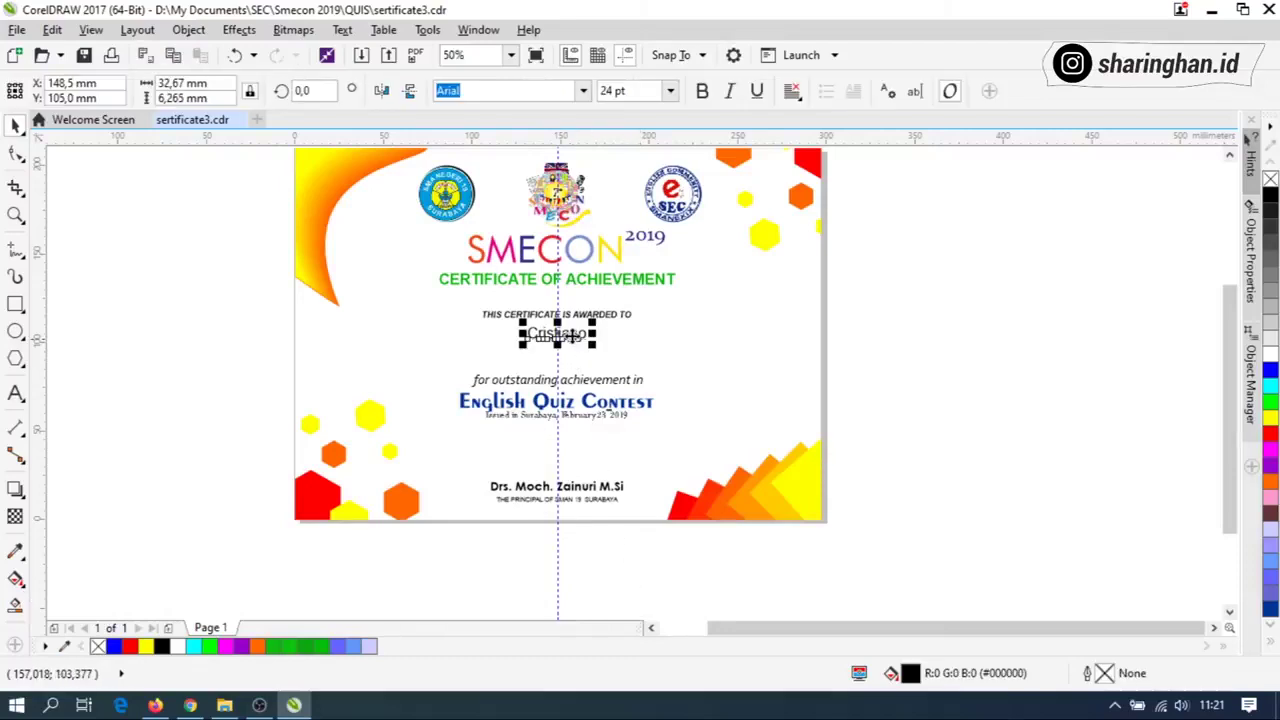
key("Delete")
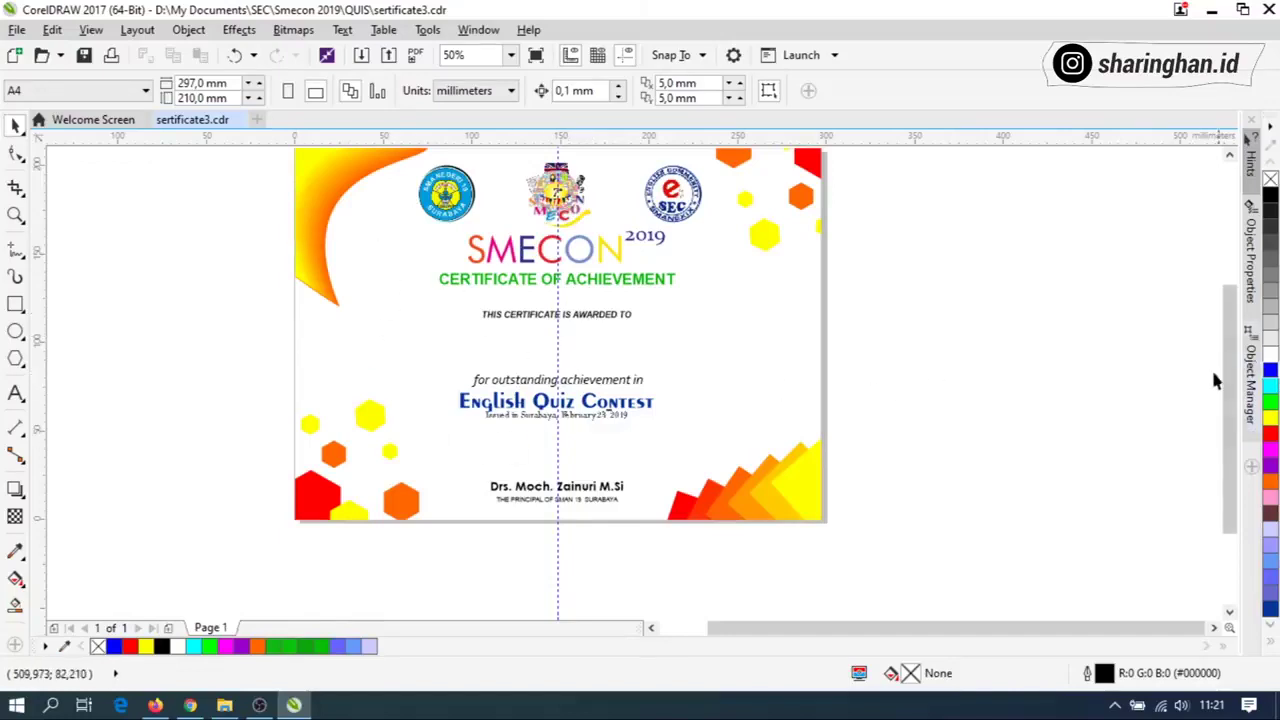
left_click_drag(1222, 366, 1208, 236)
Minimize CorelDRAW, search 'ex' and launch Excel with a blank workbook.
left_click(1211, 10)
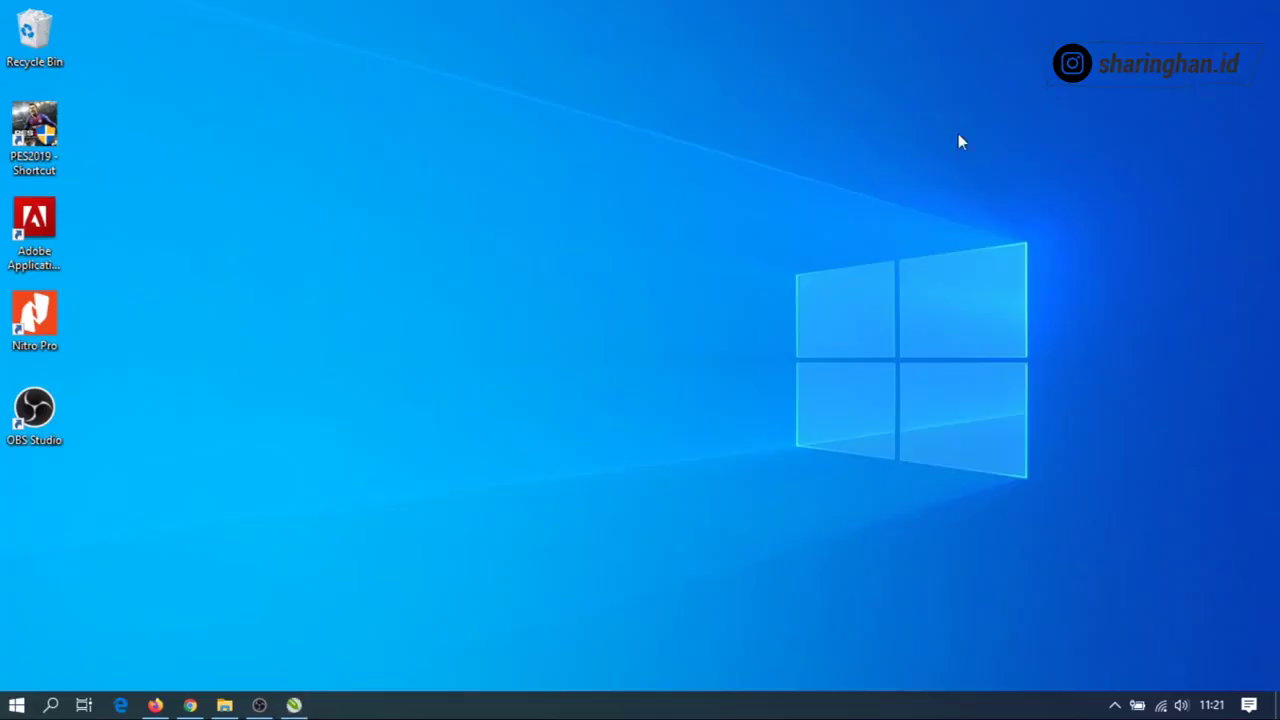
left_click(51, 706)
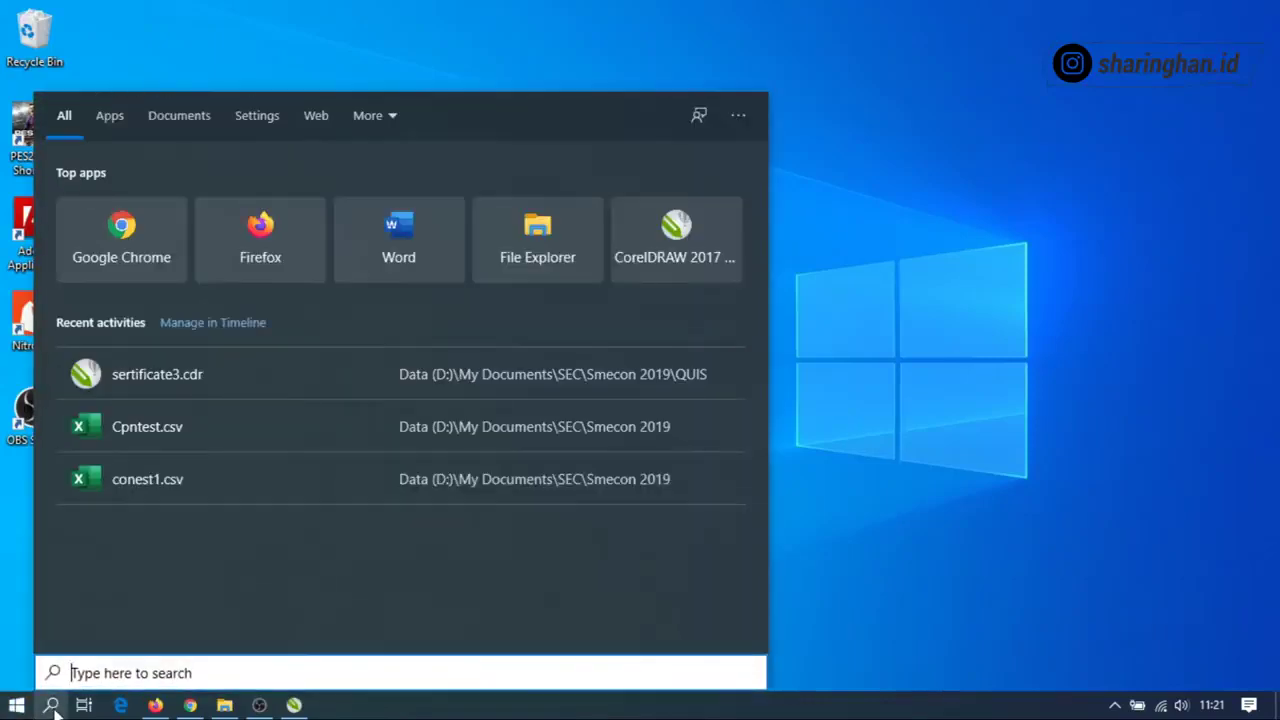
type("ex")
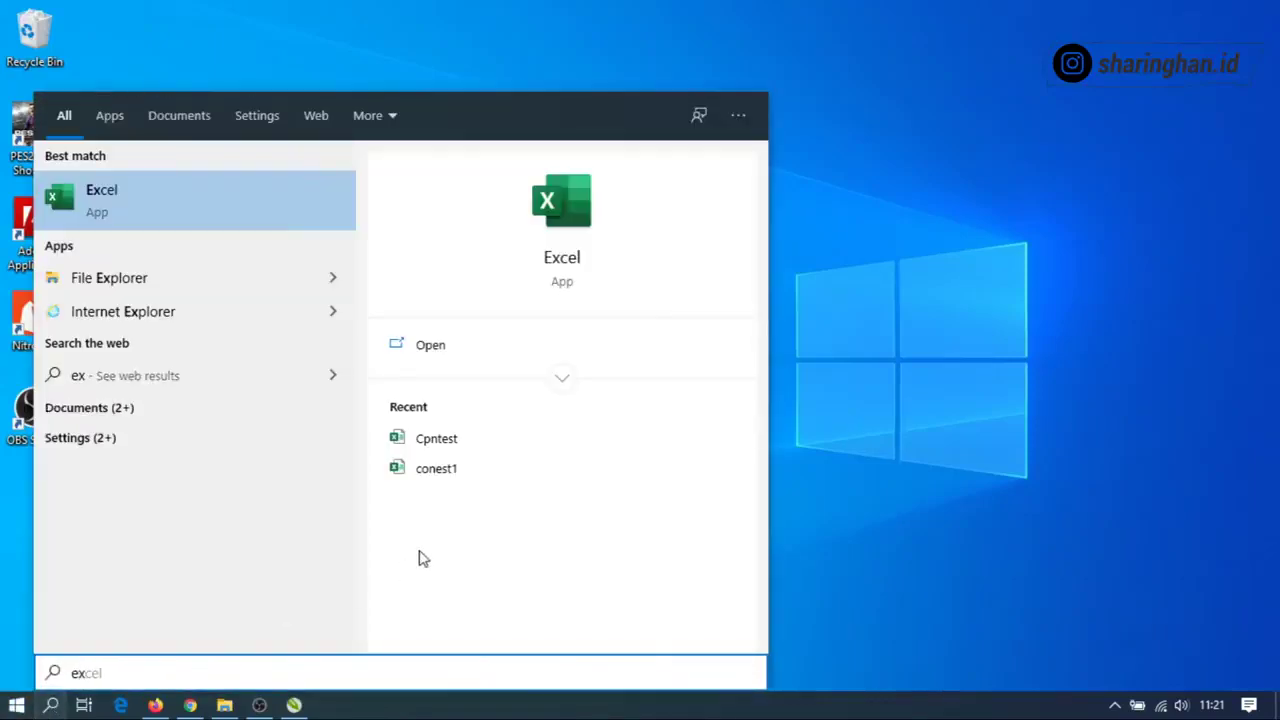
left_click(507, 362)
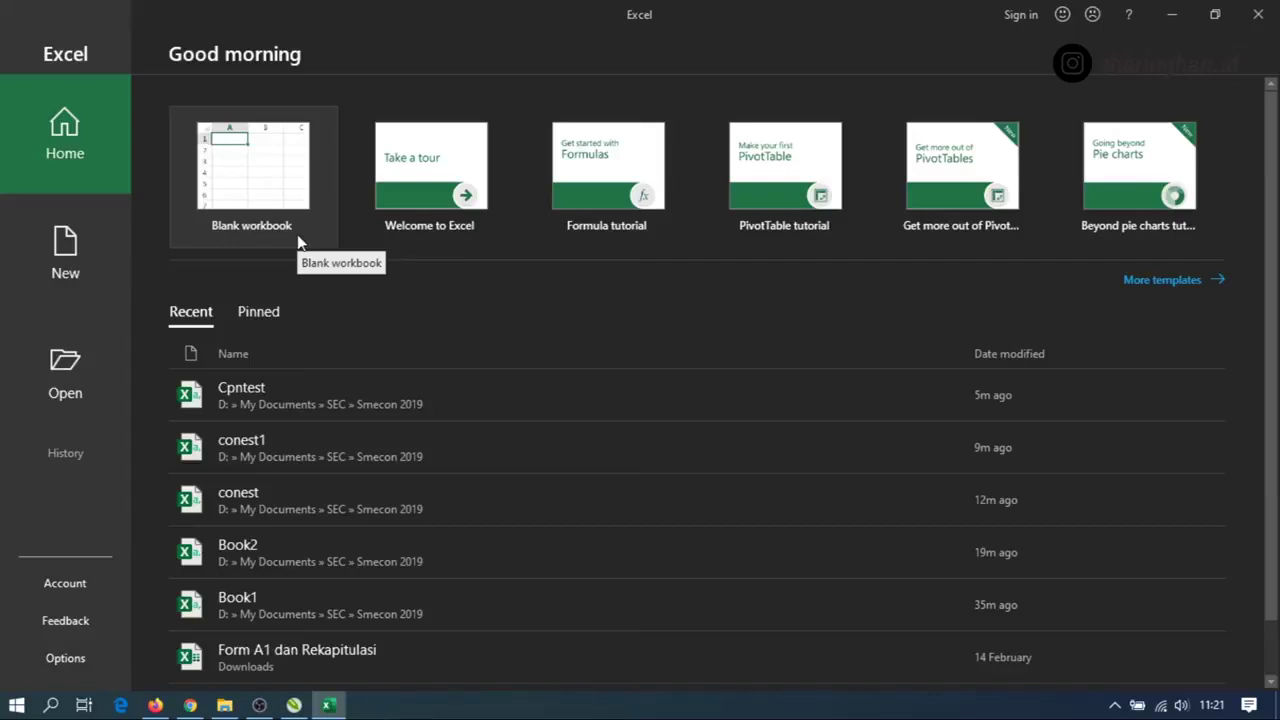
left_click(297, 241)
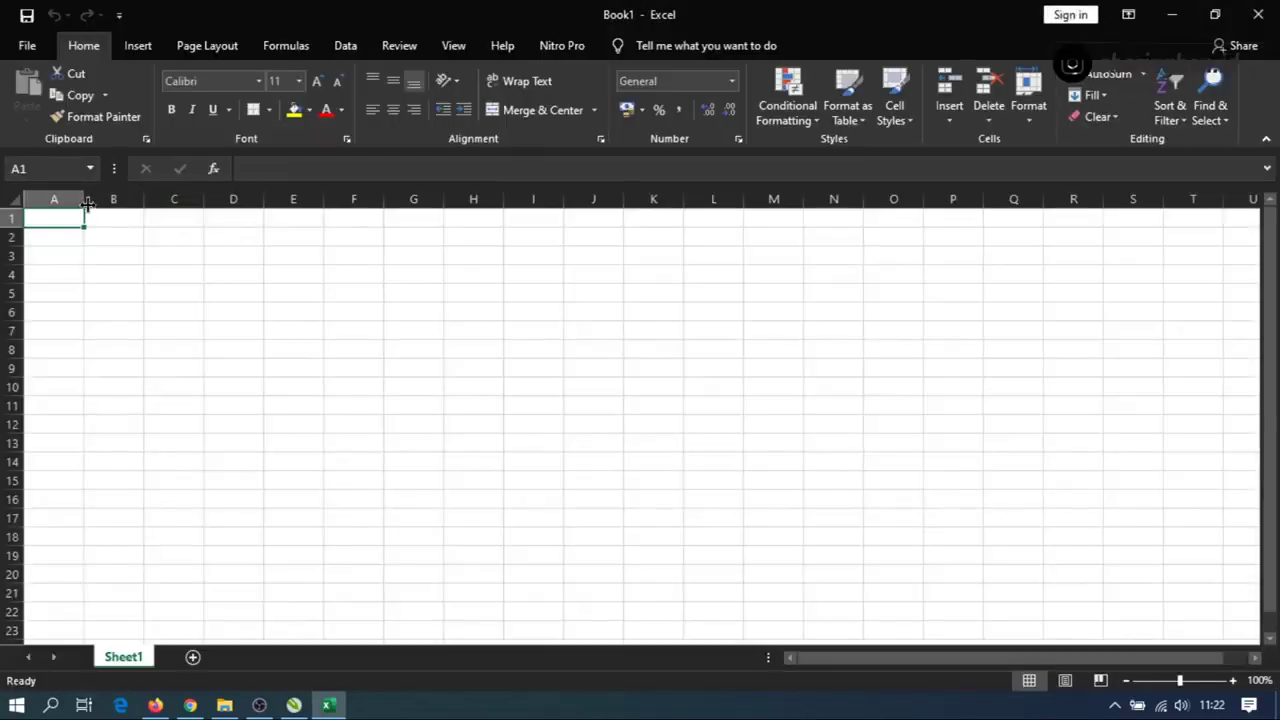
Widen column A and enter the header 'Nama' in cell A1.
left_click_drag(77, 198, 136, 198)
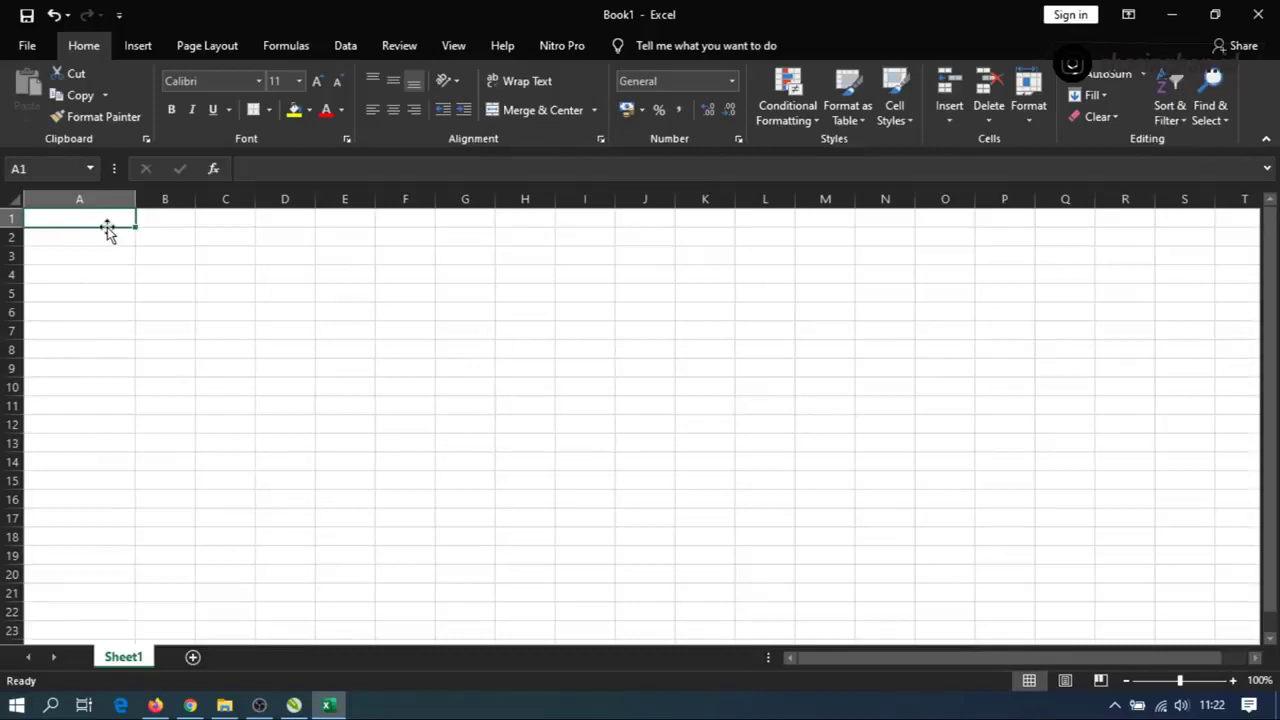
left_click(13, 218)
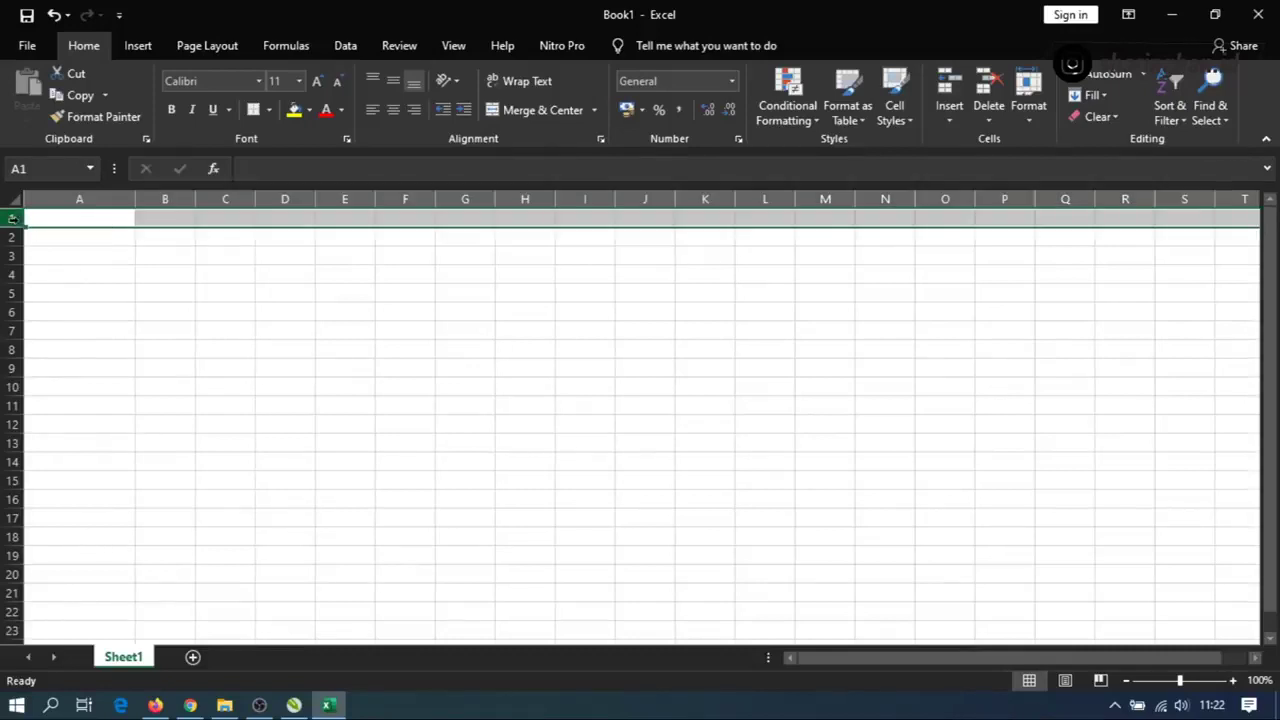
left_click(103, 218)
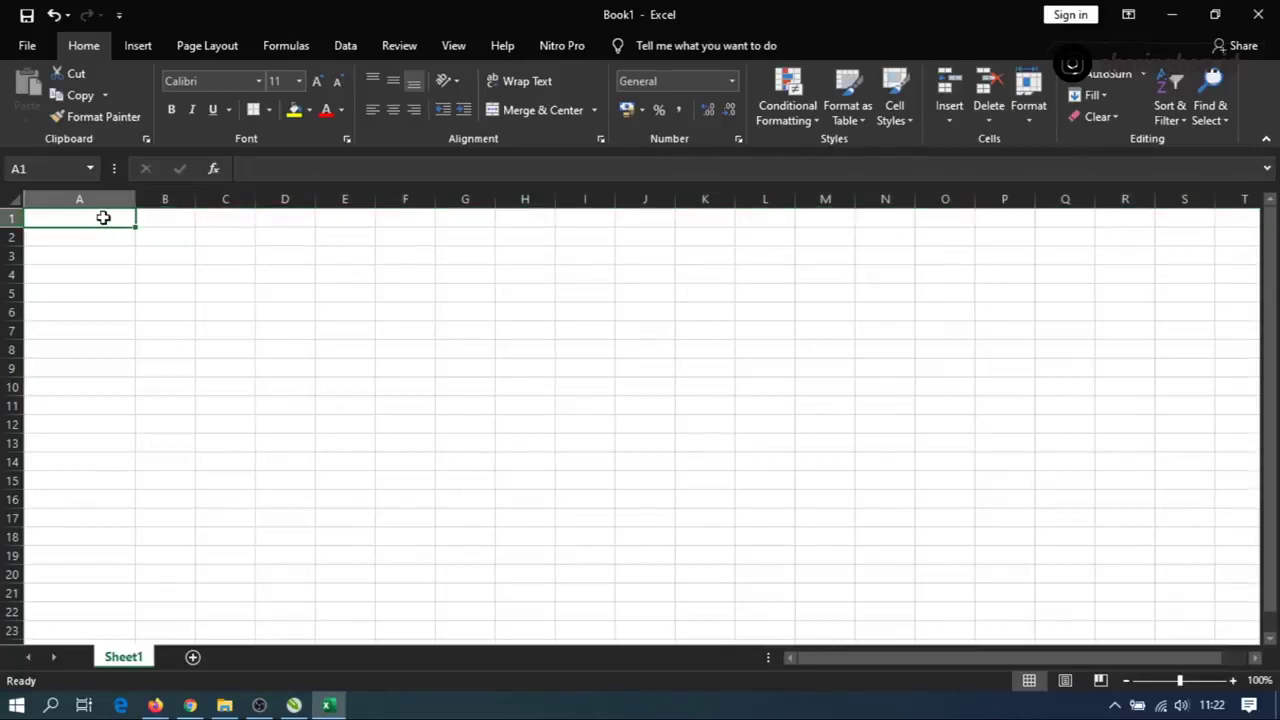
key("alt+Tab")
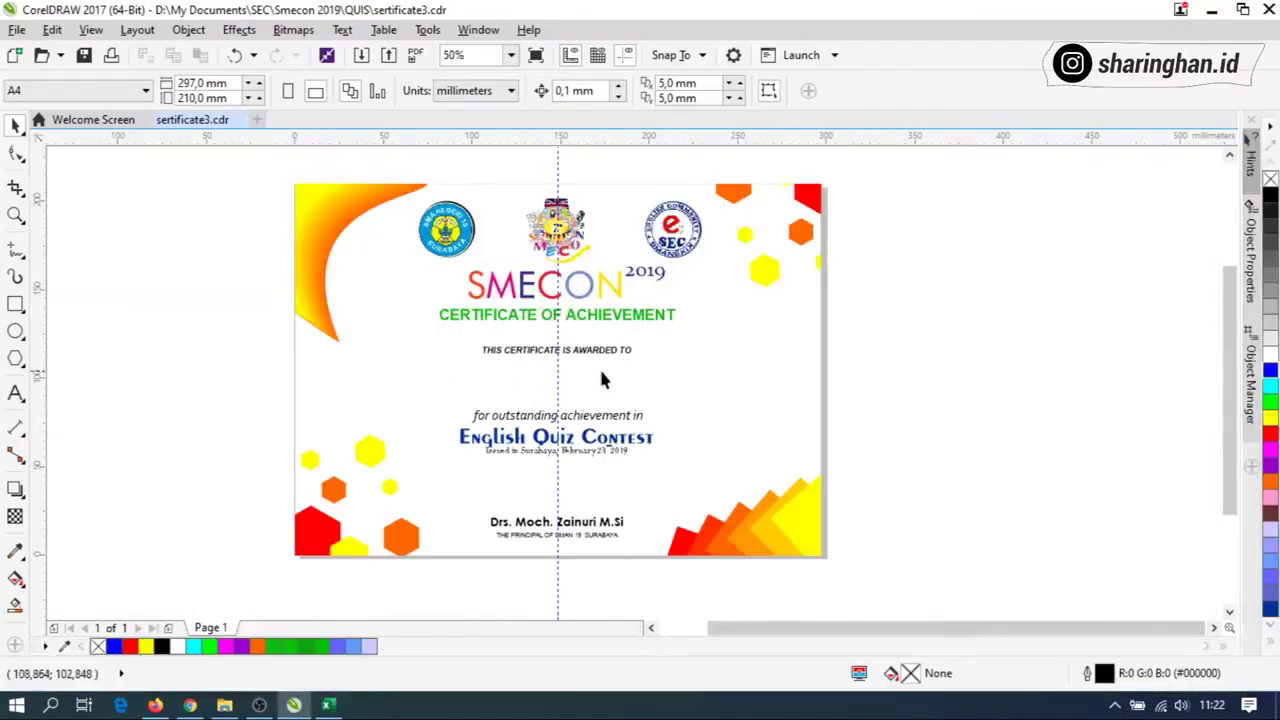
key("alt+Tab")
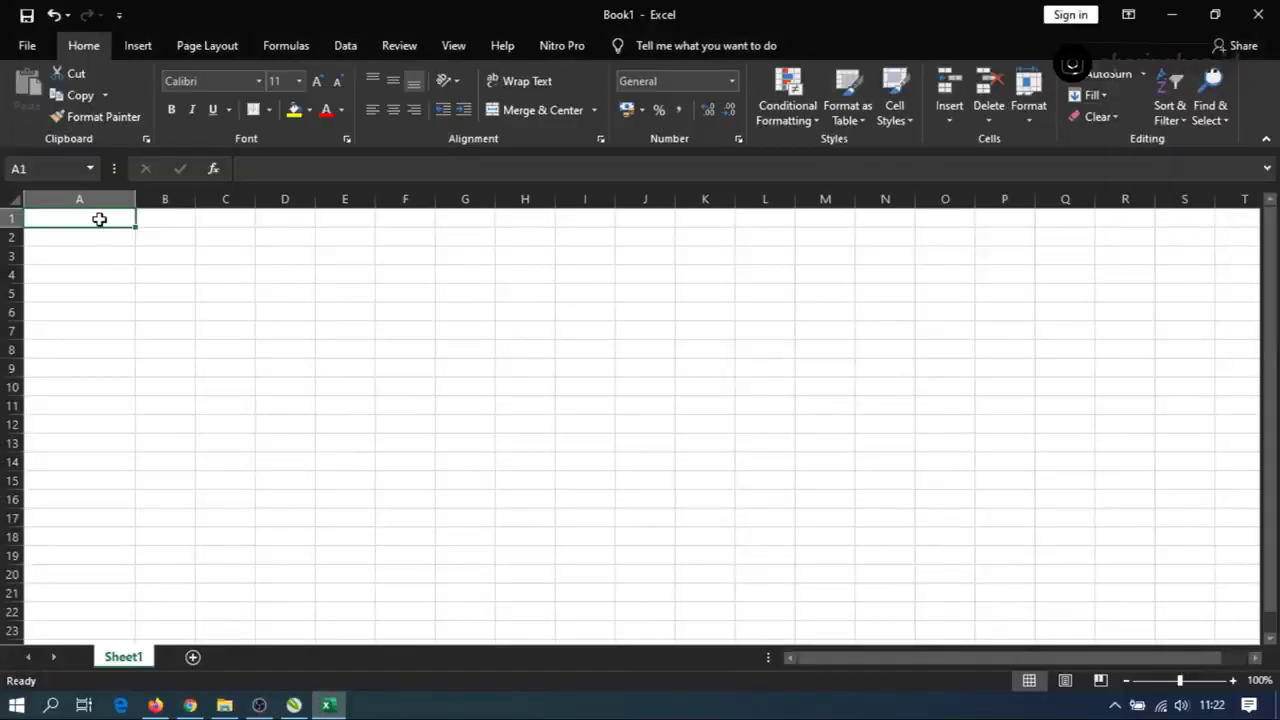
type("Nam")
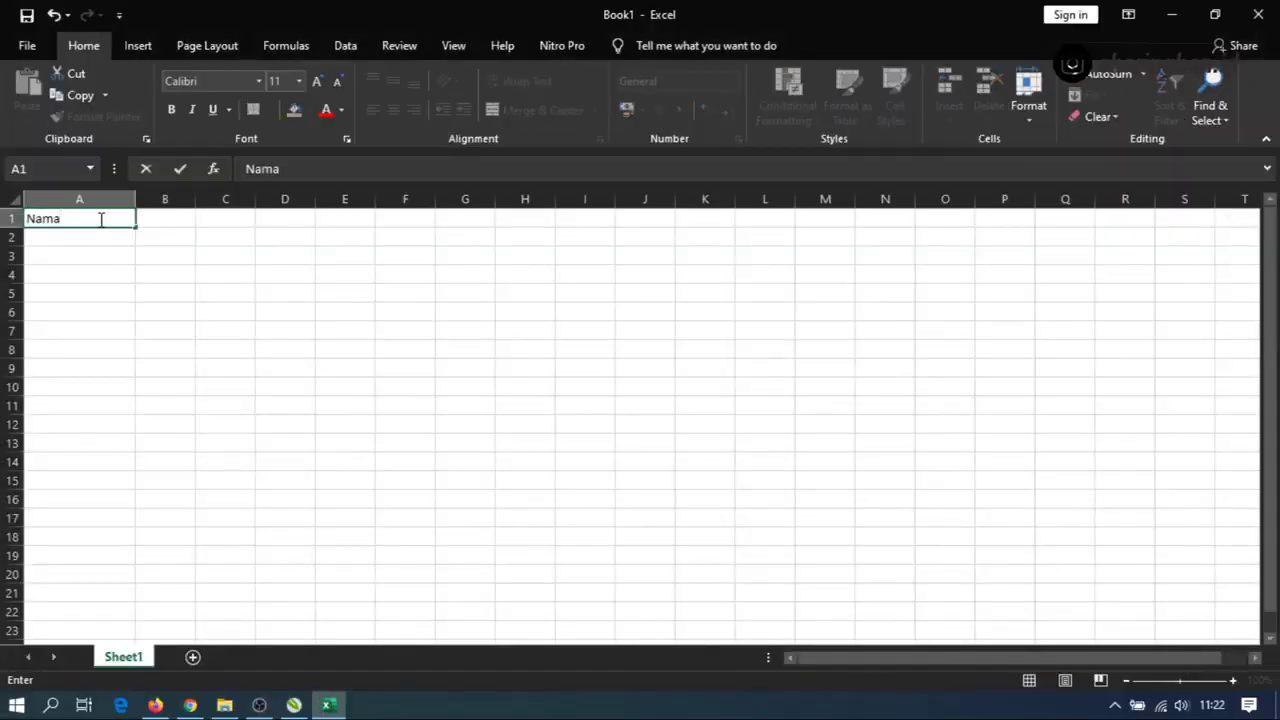
type("a")
key("Return")
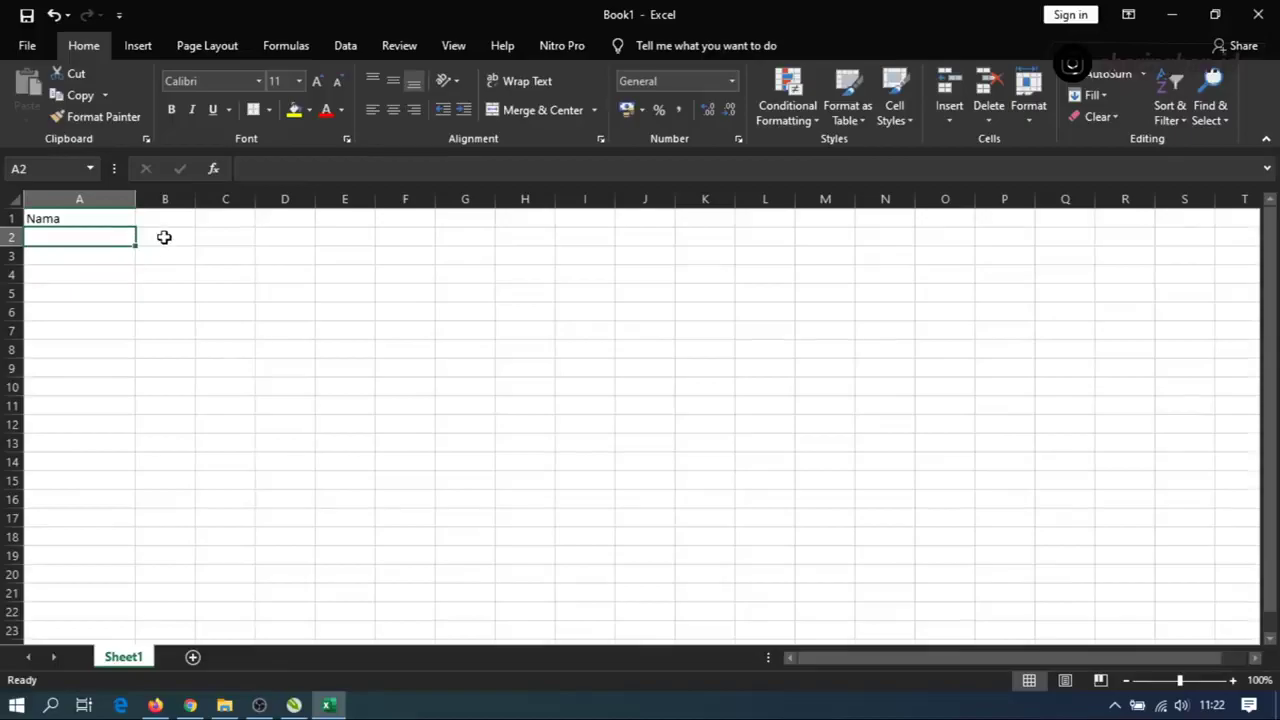
Add the header 'Peran' in B1 and make both headers bold.
key("alt+Tab")
left_click(72, 218)
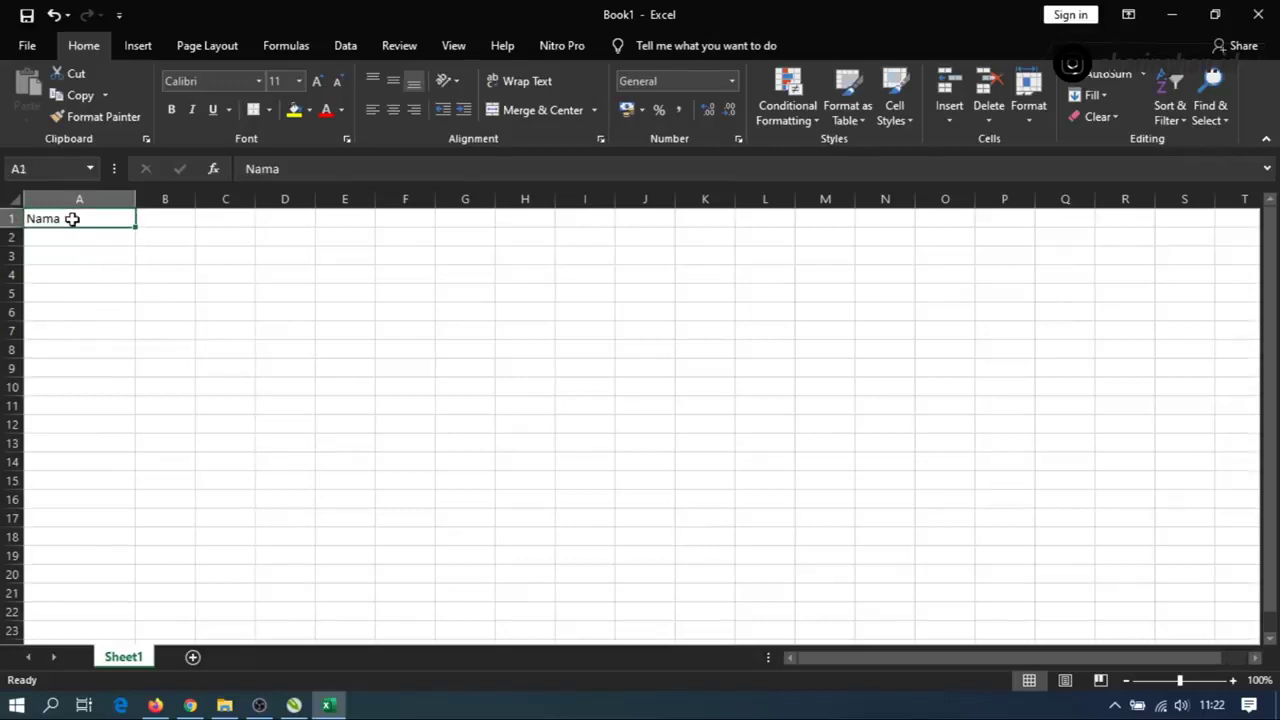
left_click(166, 221)
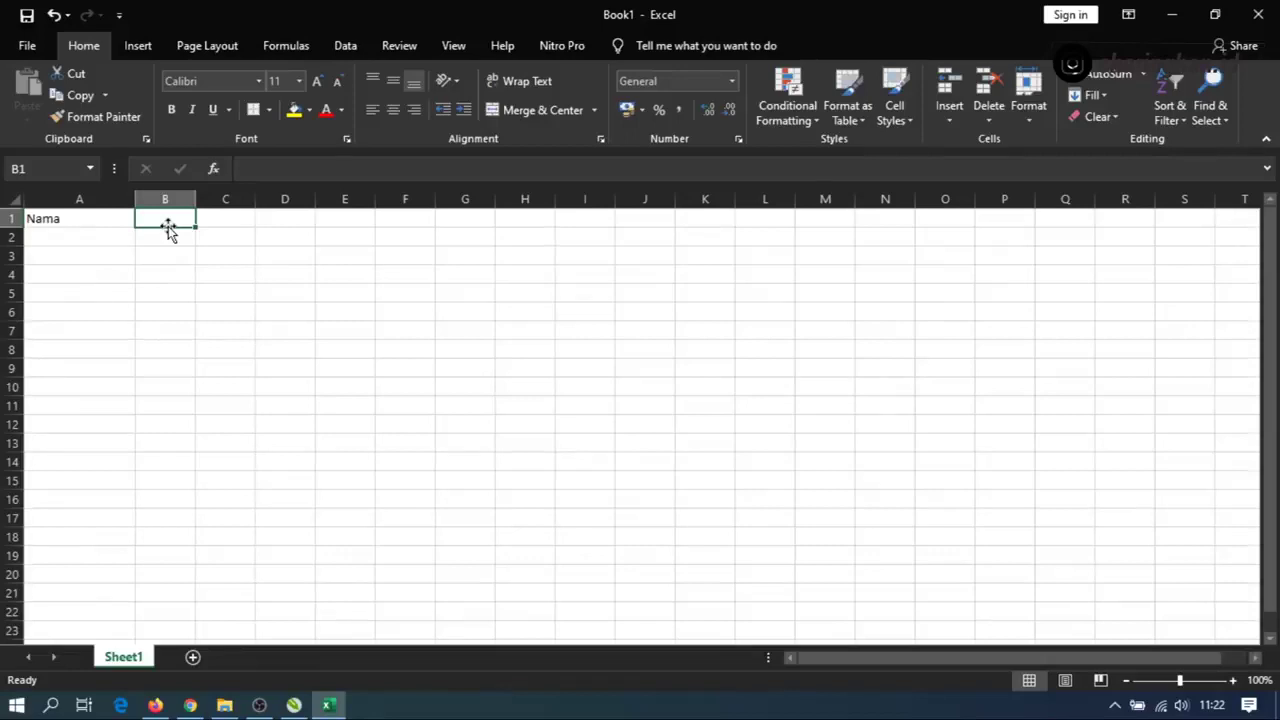
type("Peran")
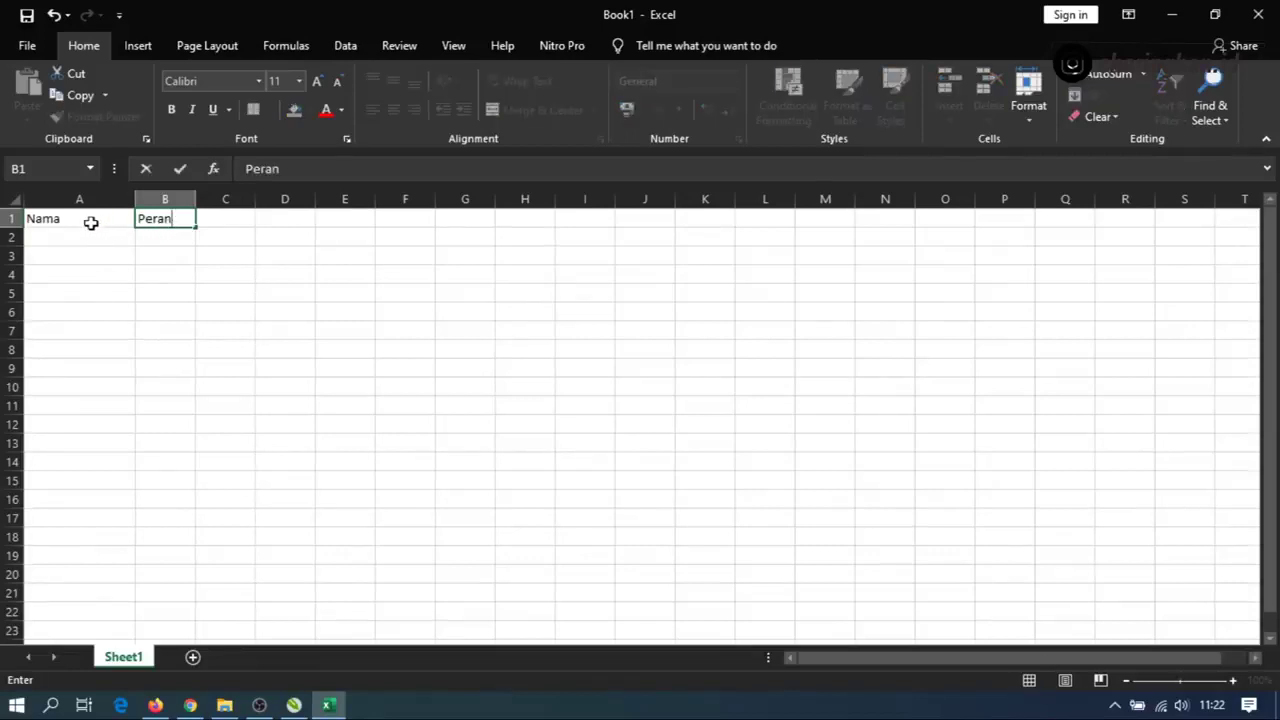
left_click_drag(90, 222, 180, 209)
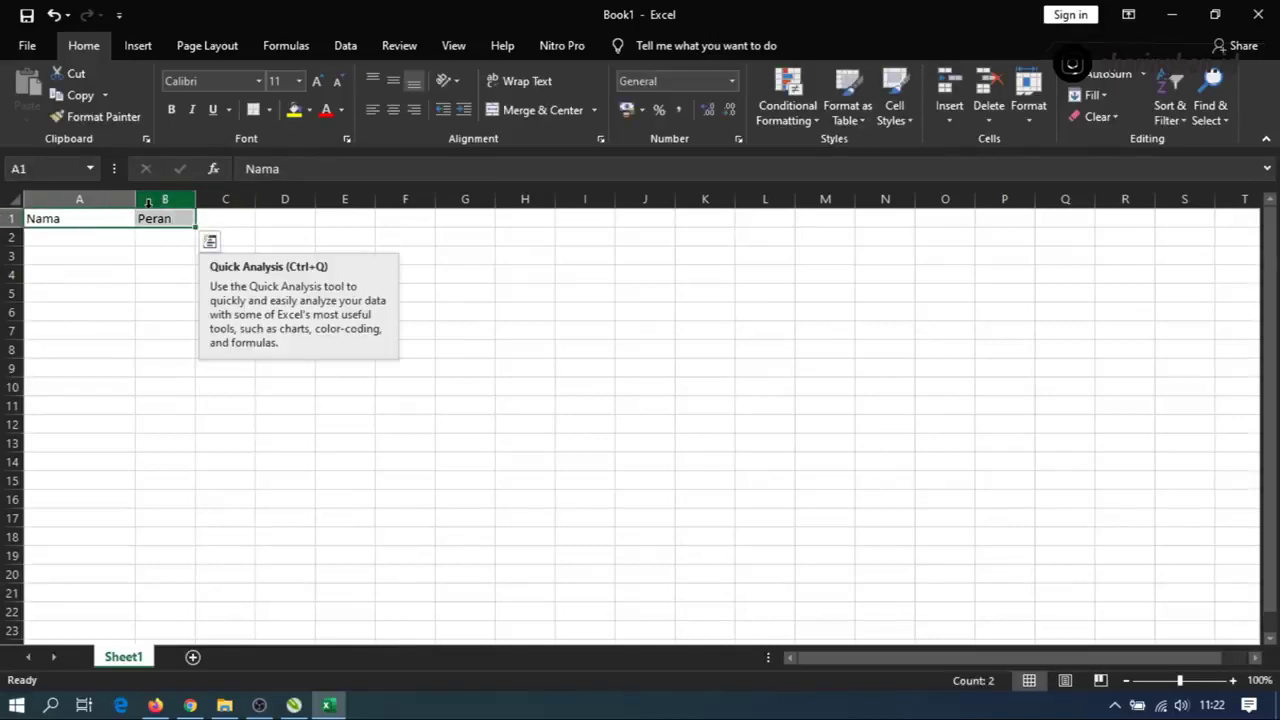
key("ctrl+b")
Enter seven recipient names down column A, in cells A2 to A8.
left_click(99, 238)
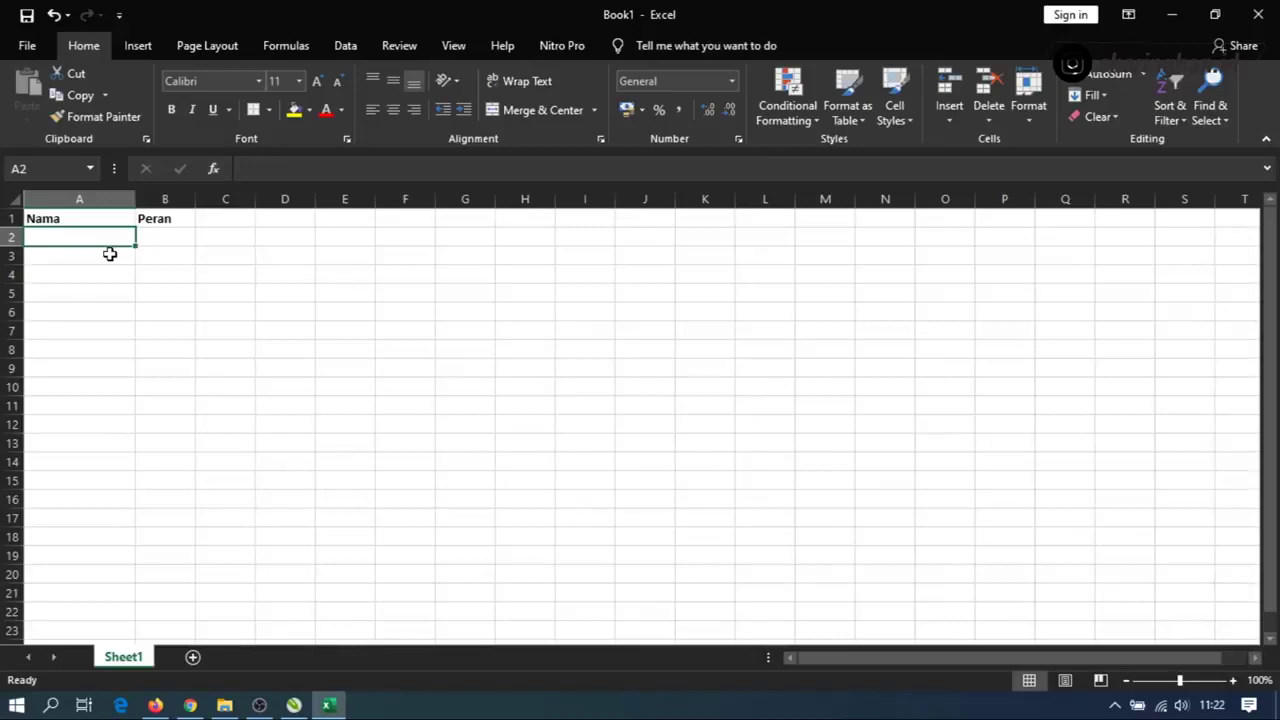
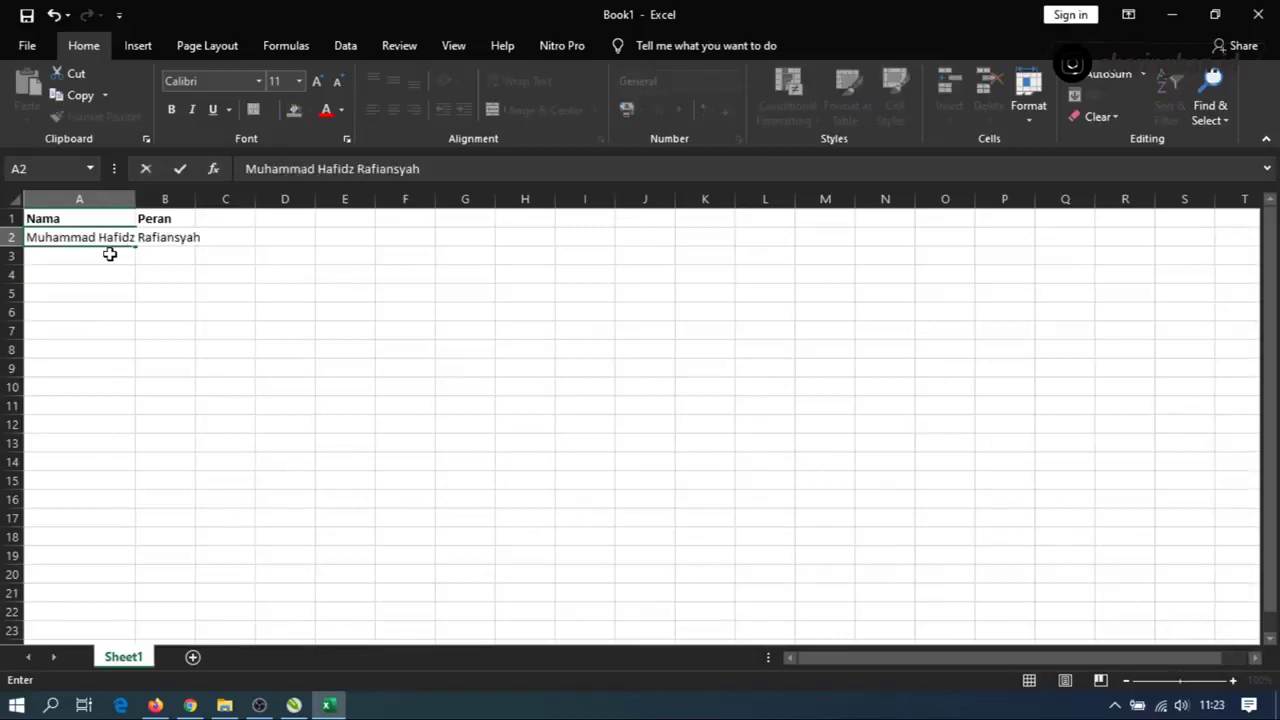
key("Return")
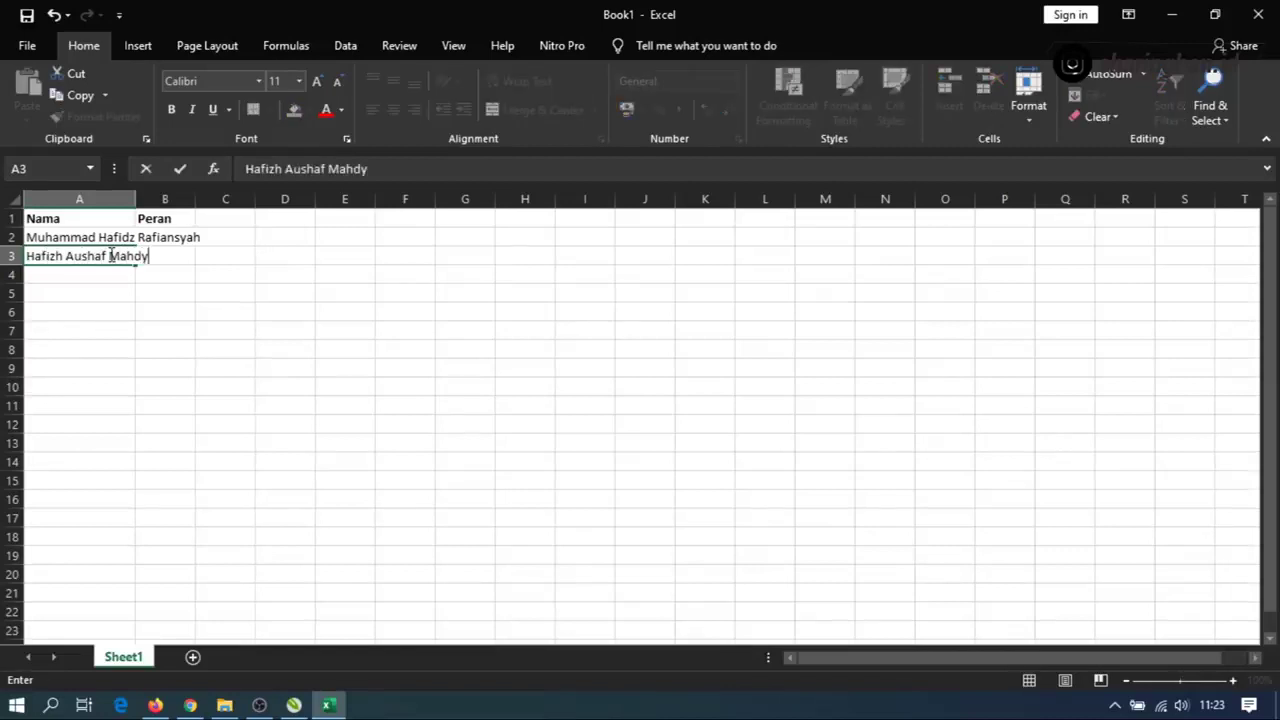
key("Return")
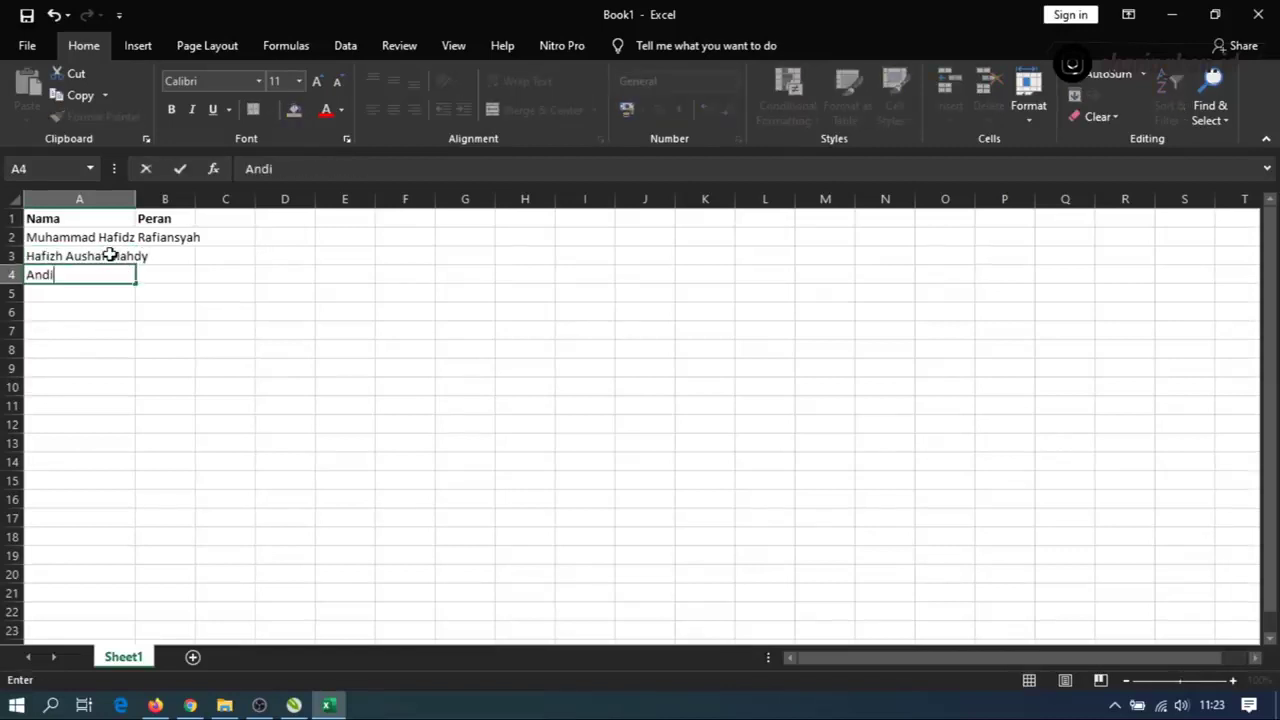
key("Return")
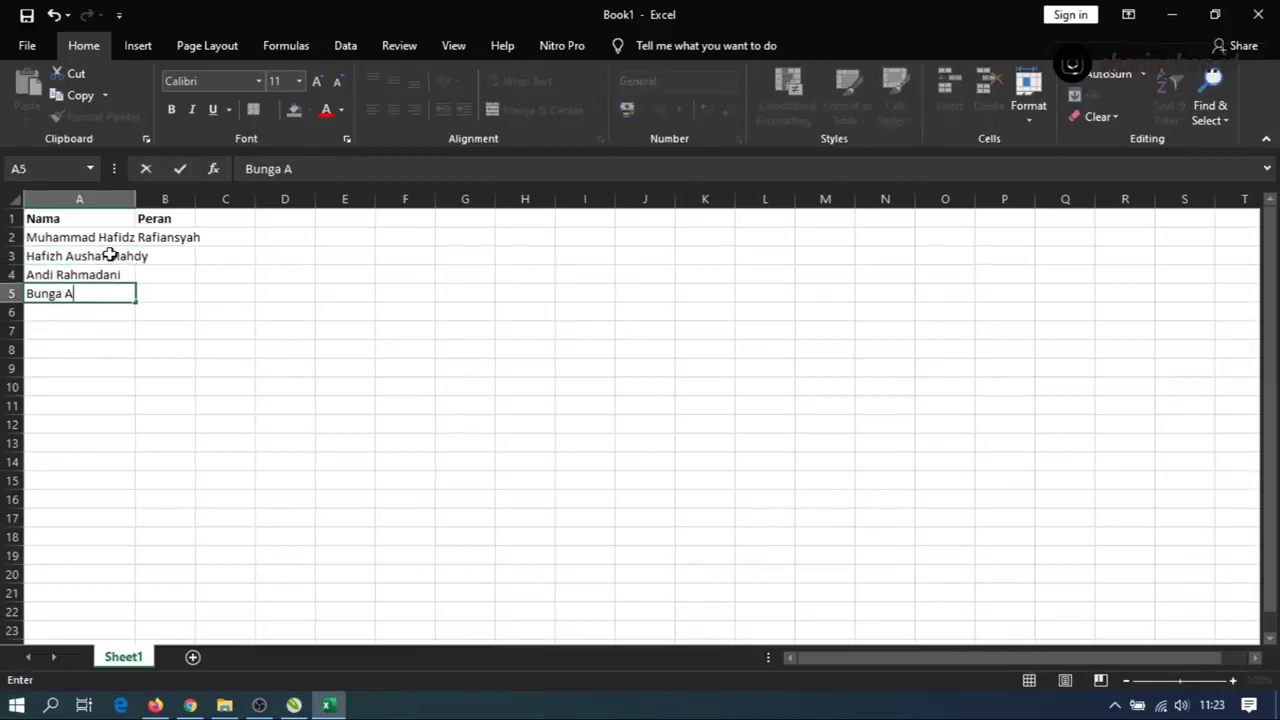
key("Return")
key("Return")
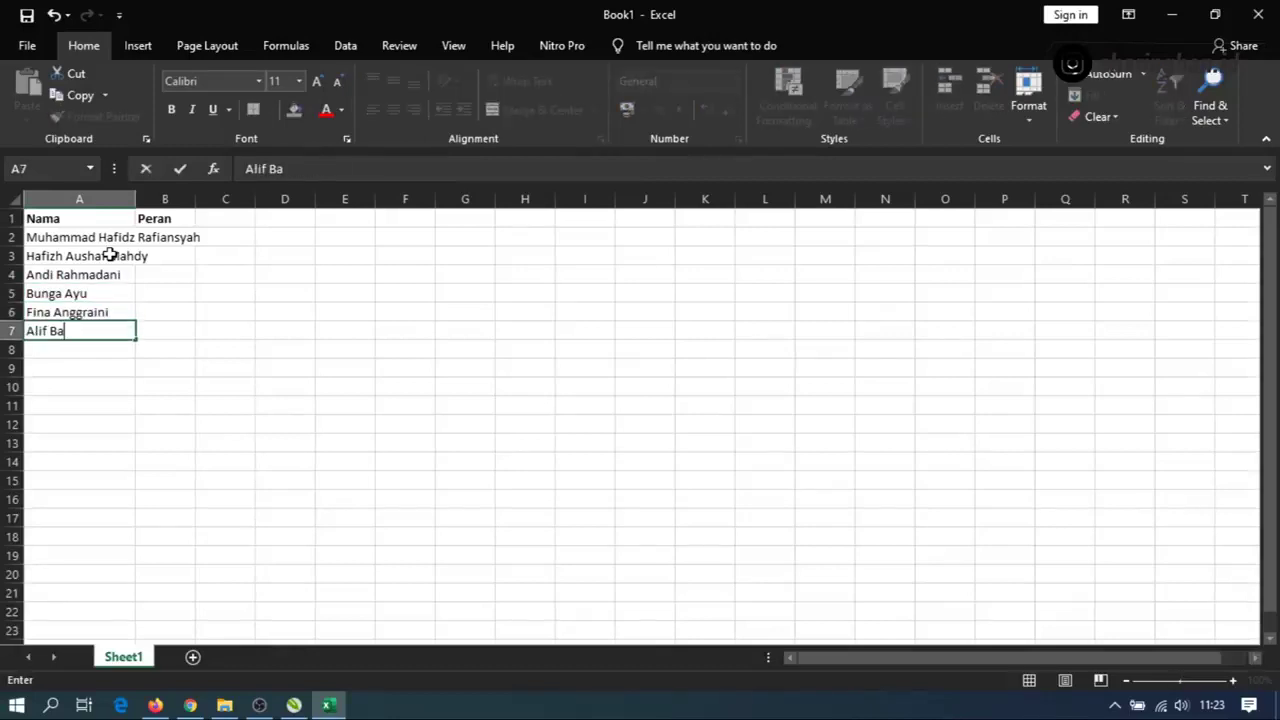
key("Return")
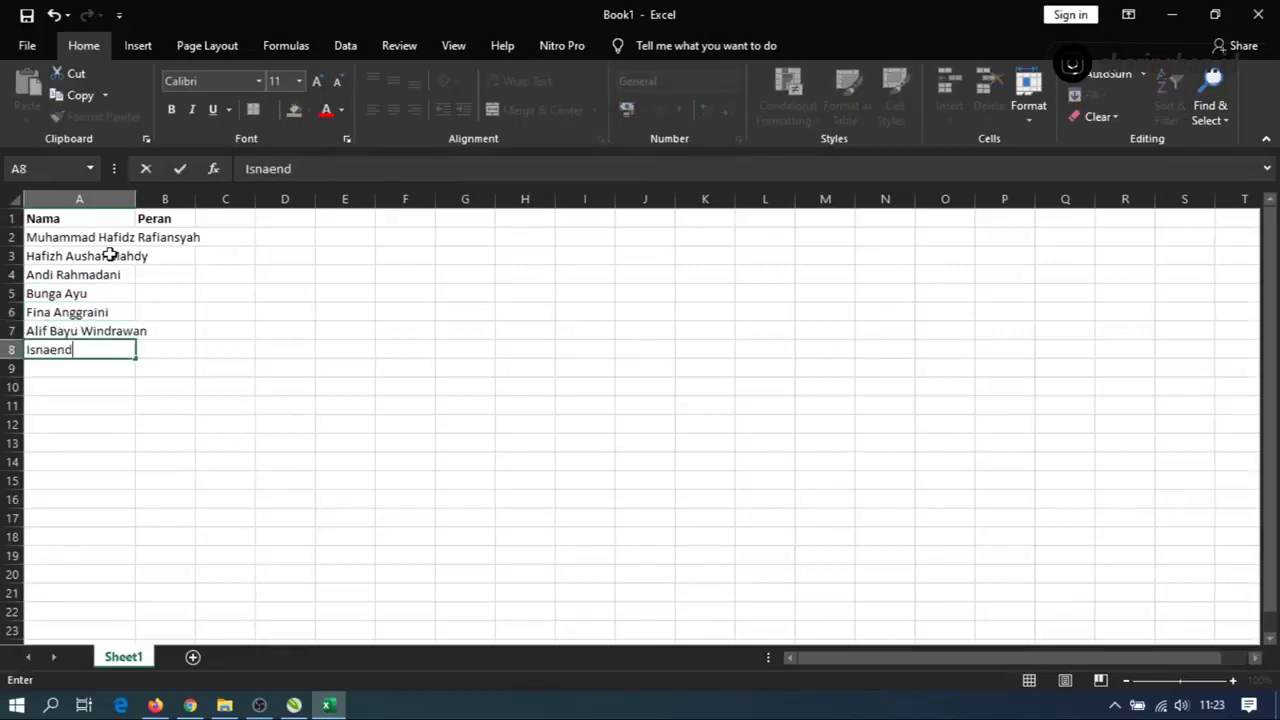
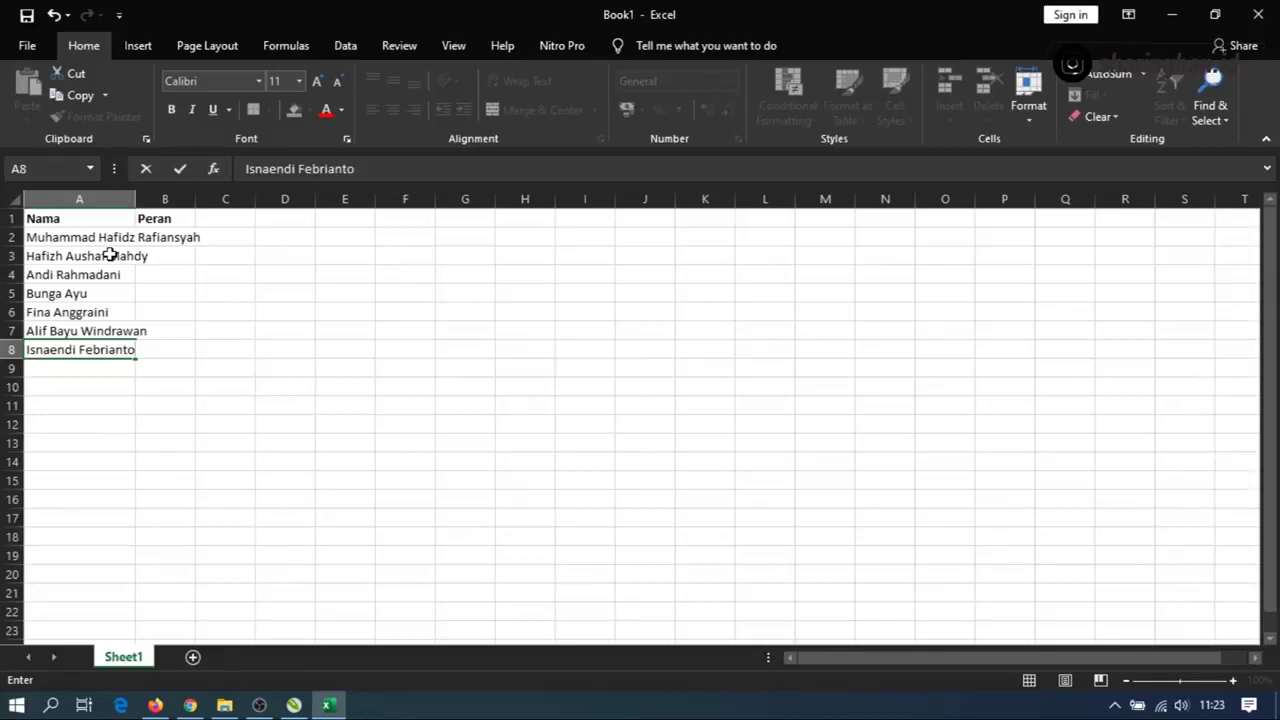
key("Return")
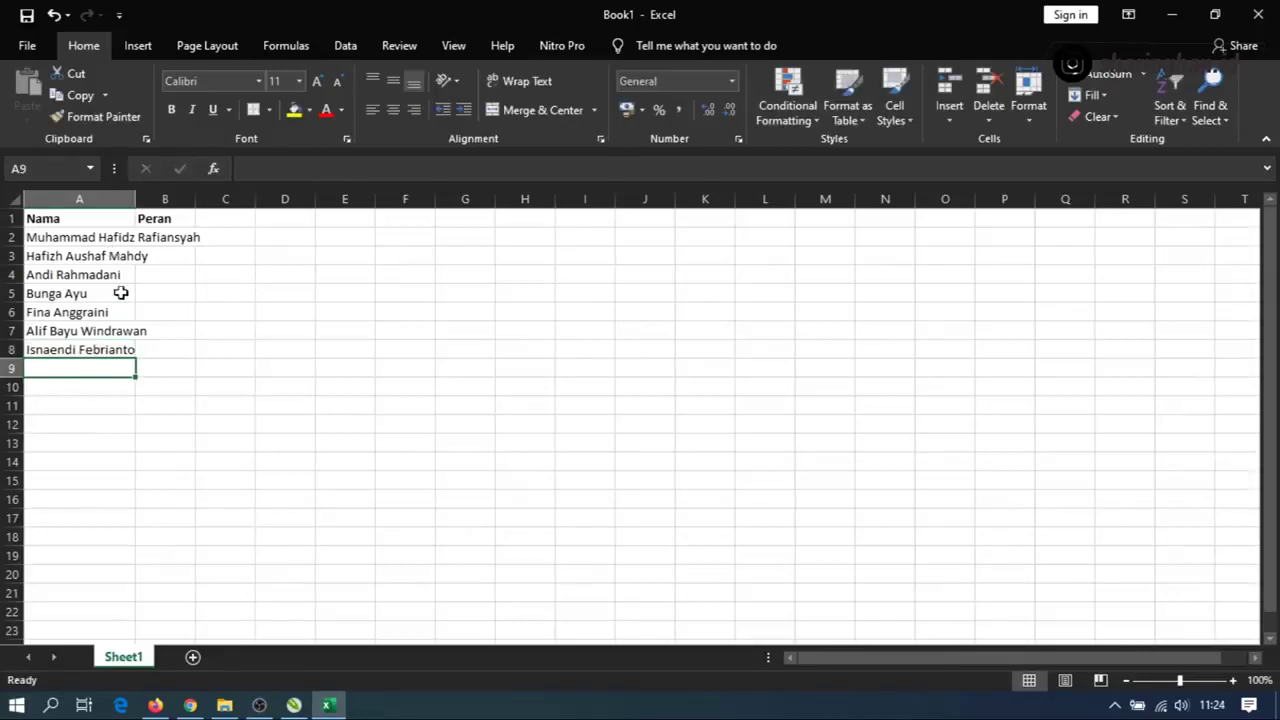
Widen column A to fit the full names and select the name list.
left_click_drag(136, 193, 201, 195)
left_click(77, 349)
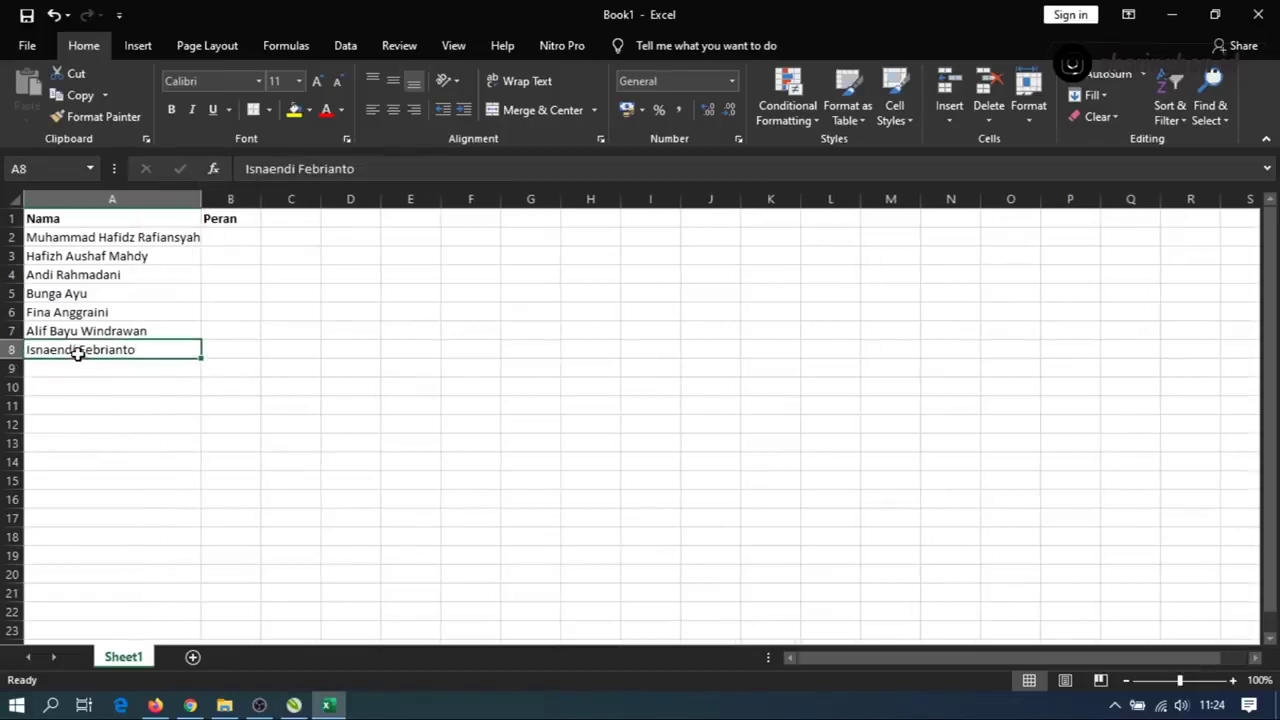
left_click_drag(80, 238, 94, 351)
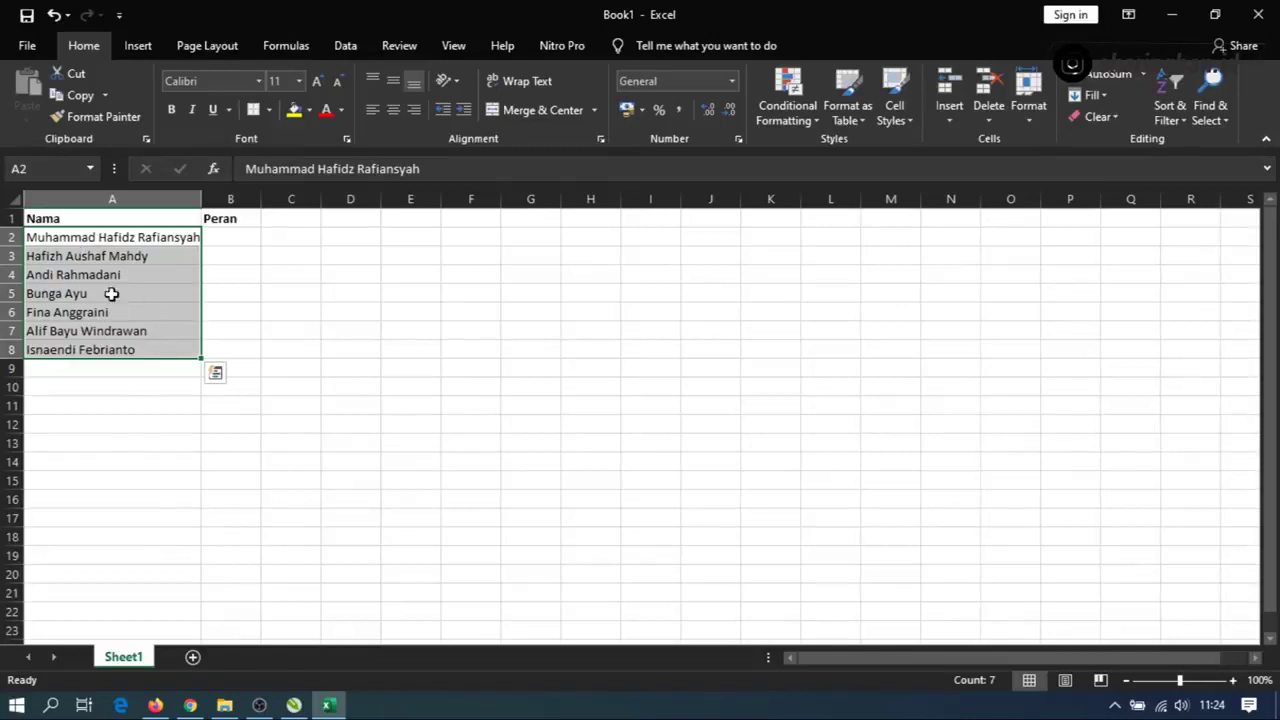
key("alt+Tab")
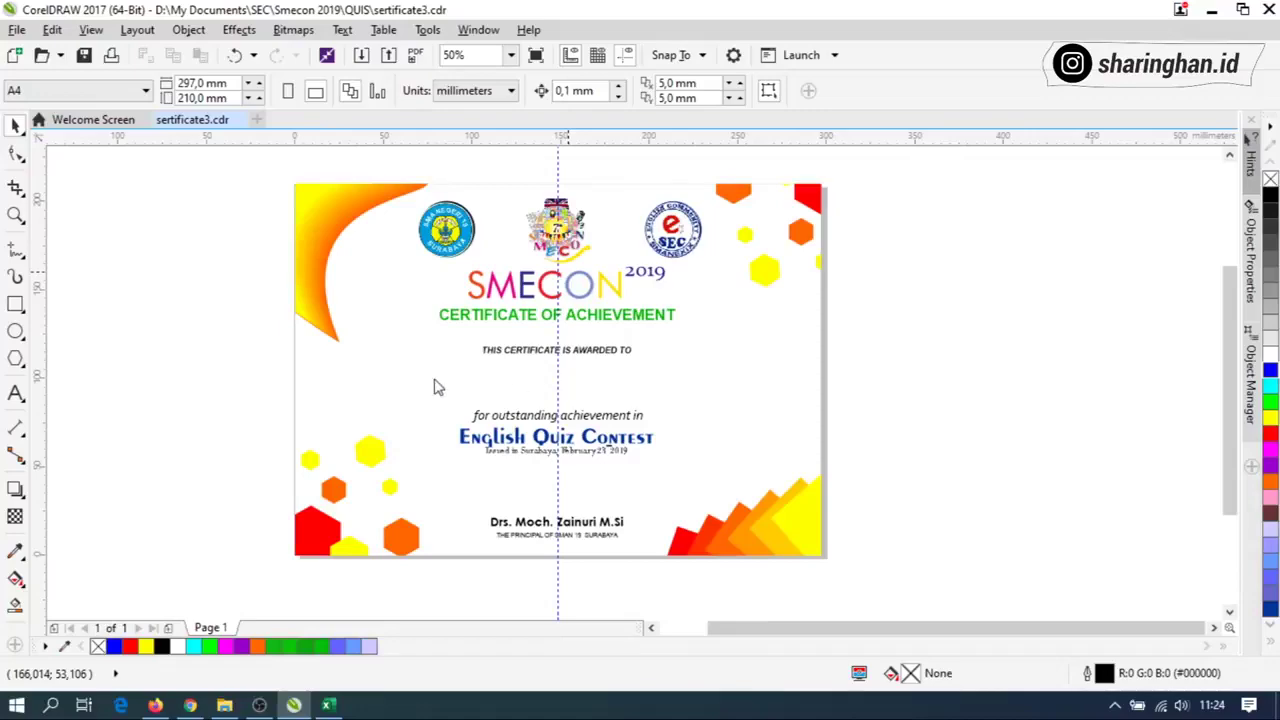
key("alt+Tab")
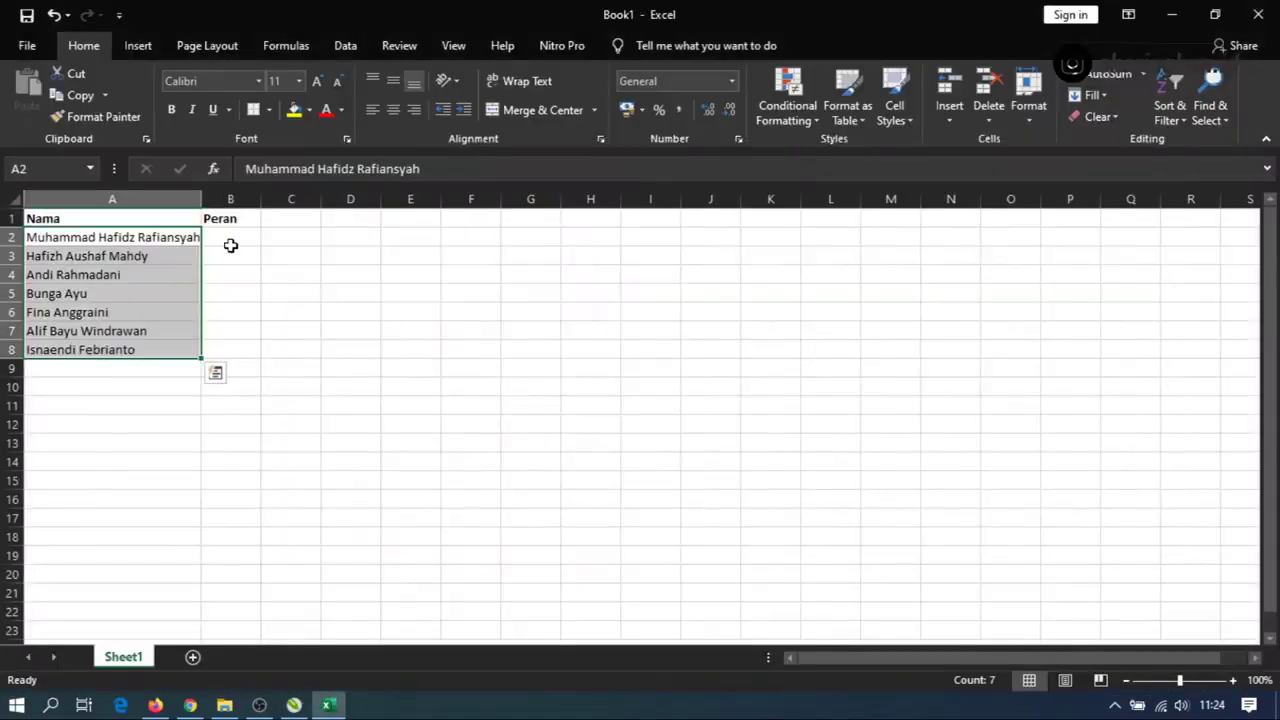
Fill B2:B5 with Peserta and B6:B7 with Panitia.
left_click(230, 240)
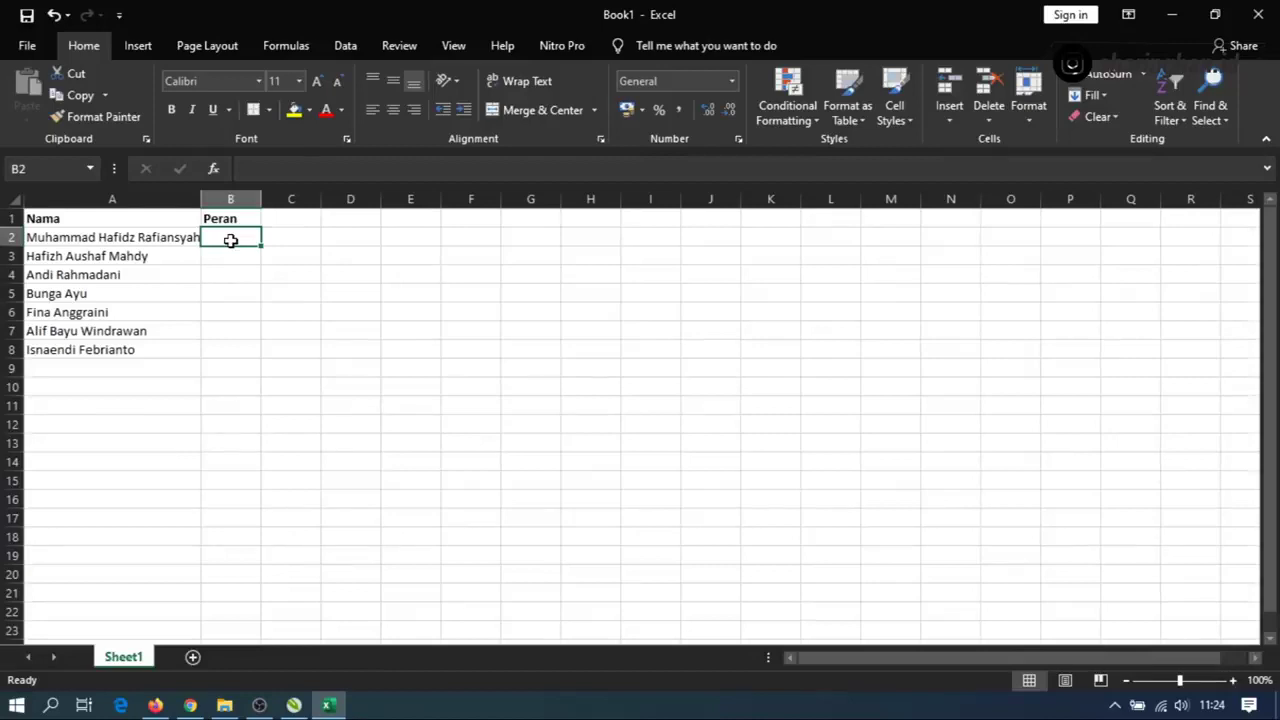
type("Peserta")
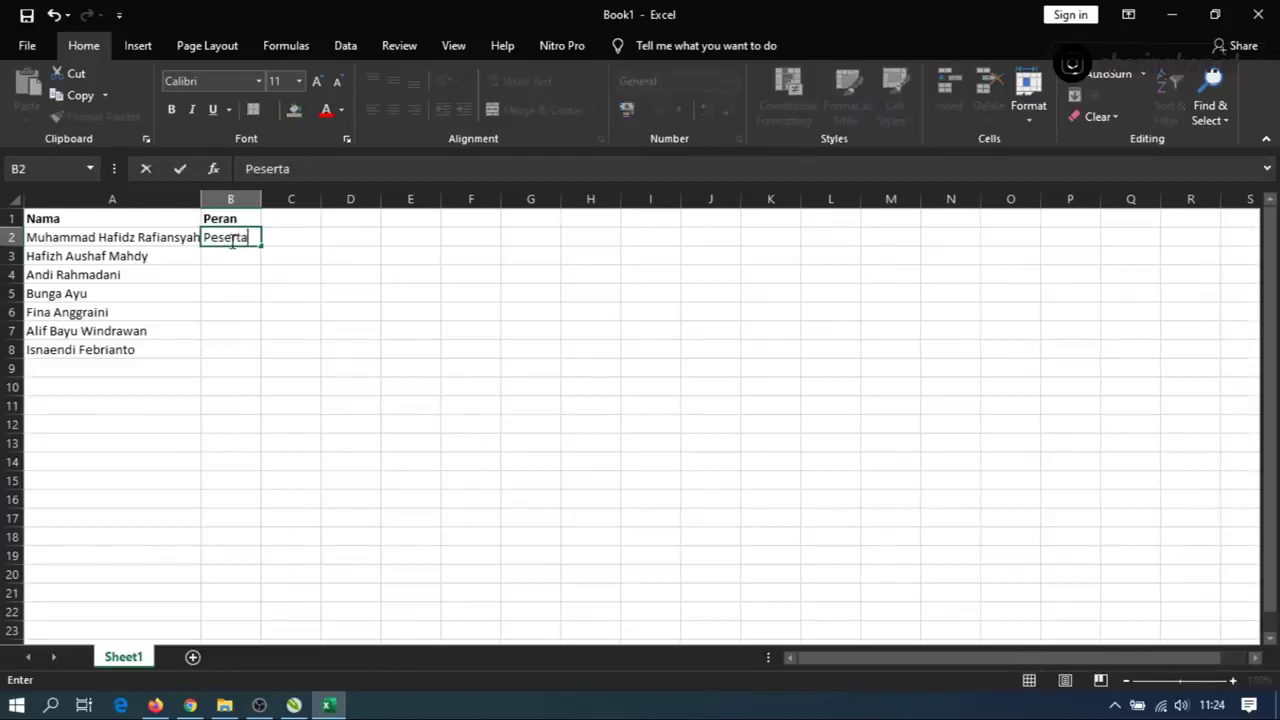
left_click_drag(260, 250, 257, 300)
left_click(226, 312)
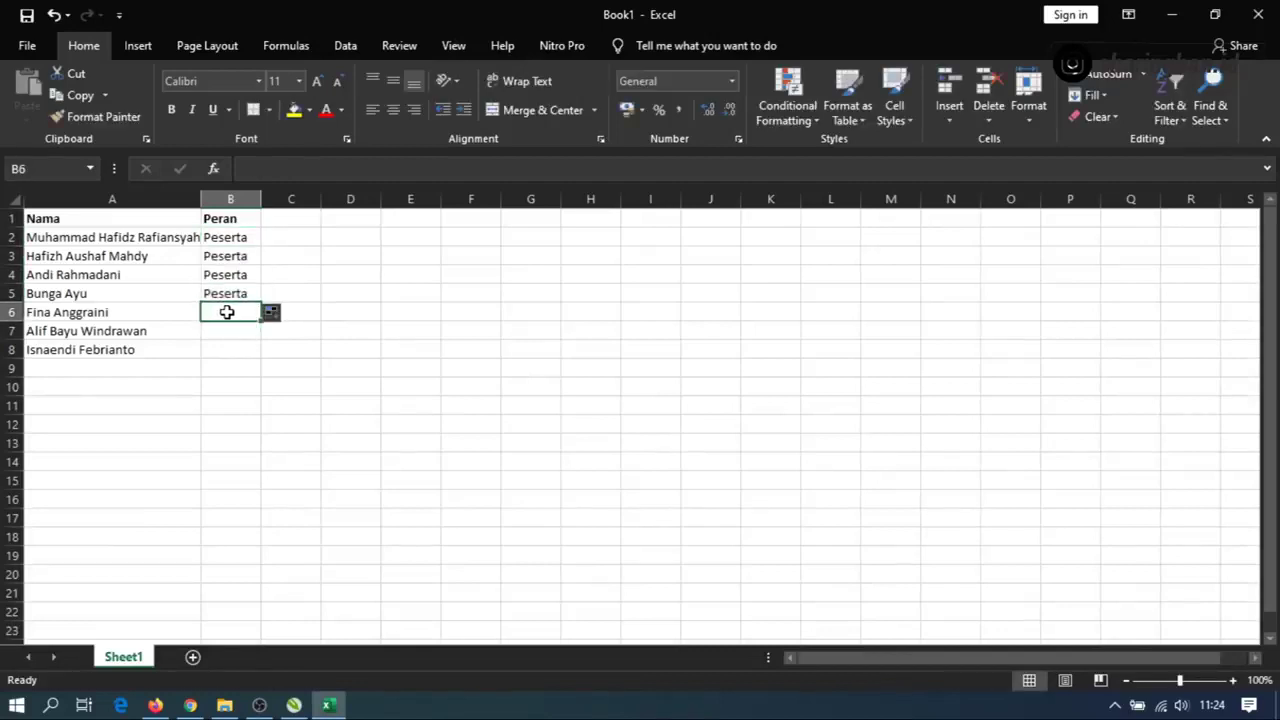
type("Pa")
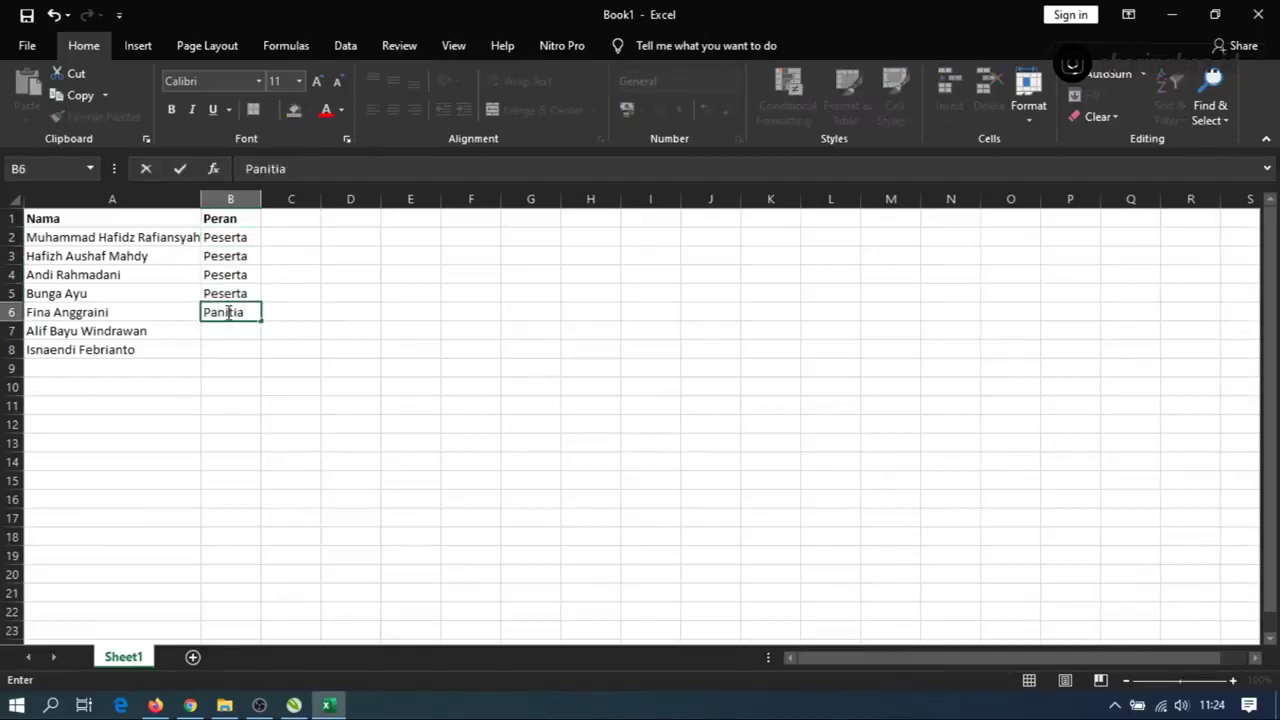
type("nitia")
left_click_drag(264, 320, 262, 338)
Enter Pembicara in B8, then select and deselect the A1:B1 headers.
left_click(224, 352)
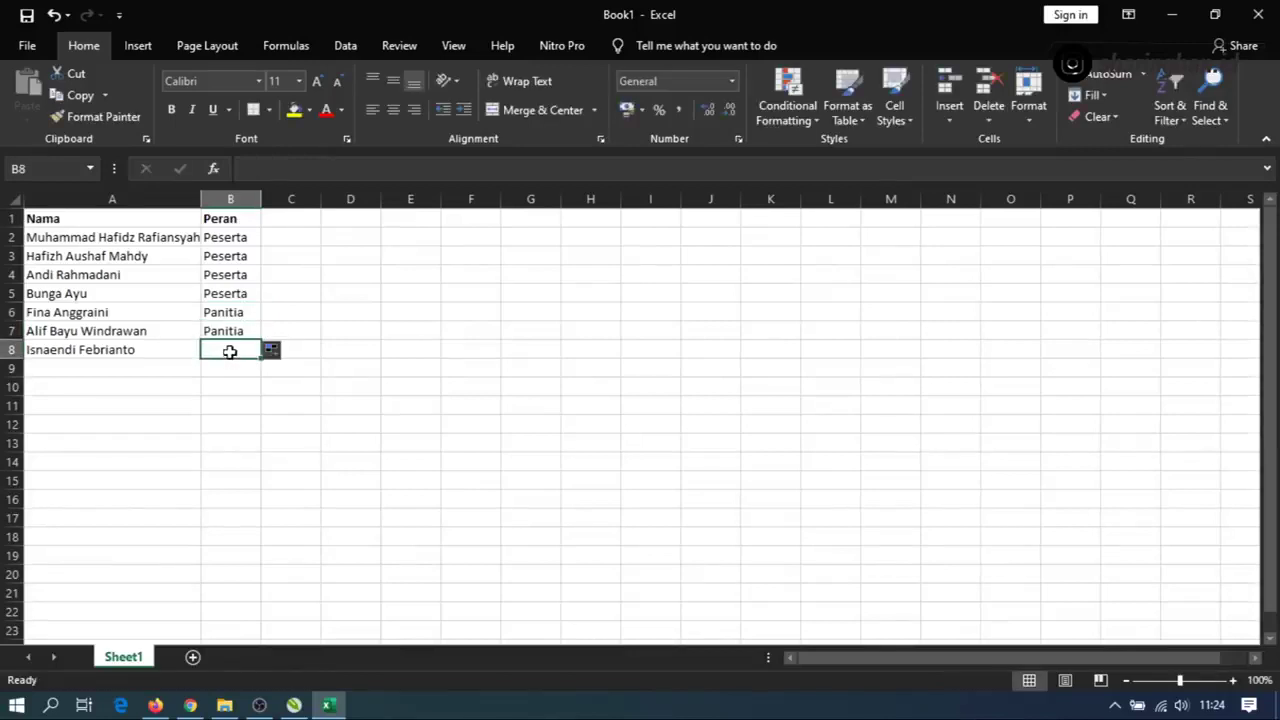
type("Pembia")
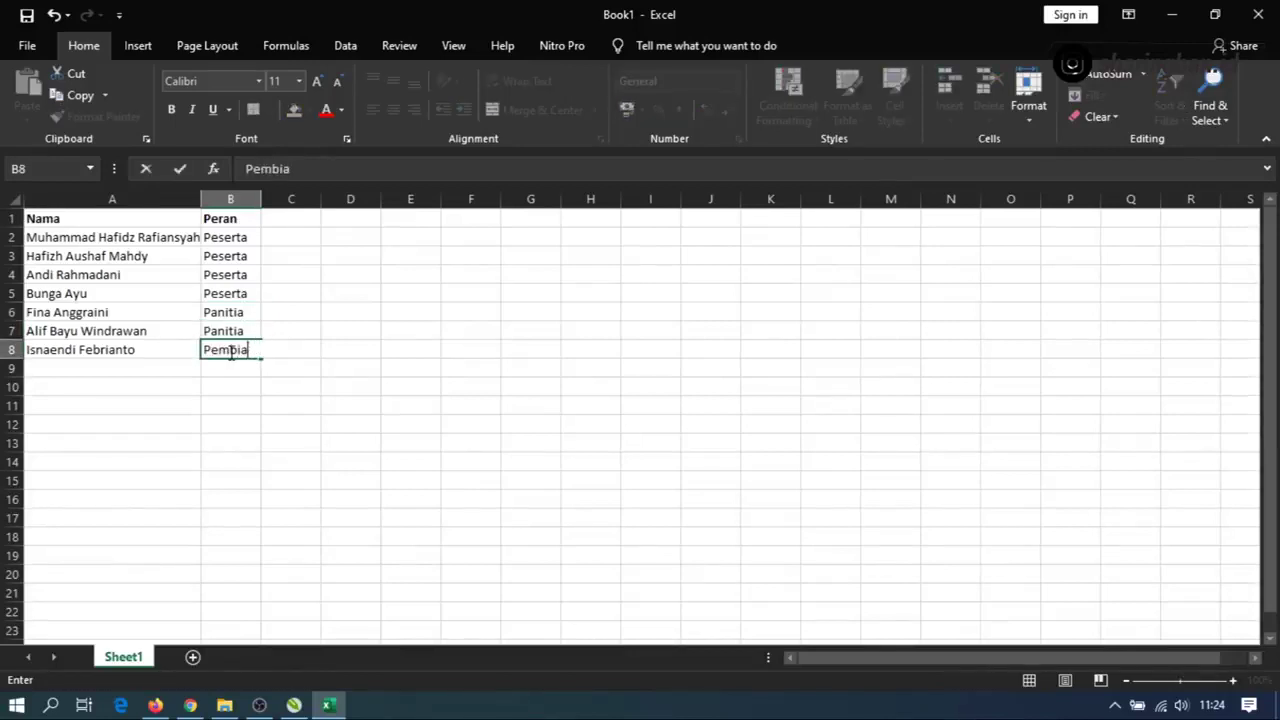
type("caara")
left_click(235, 367)
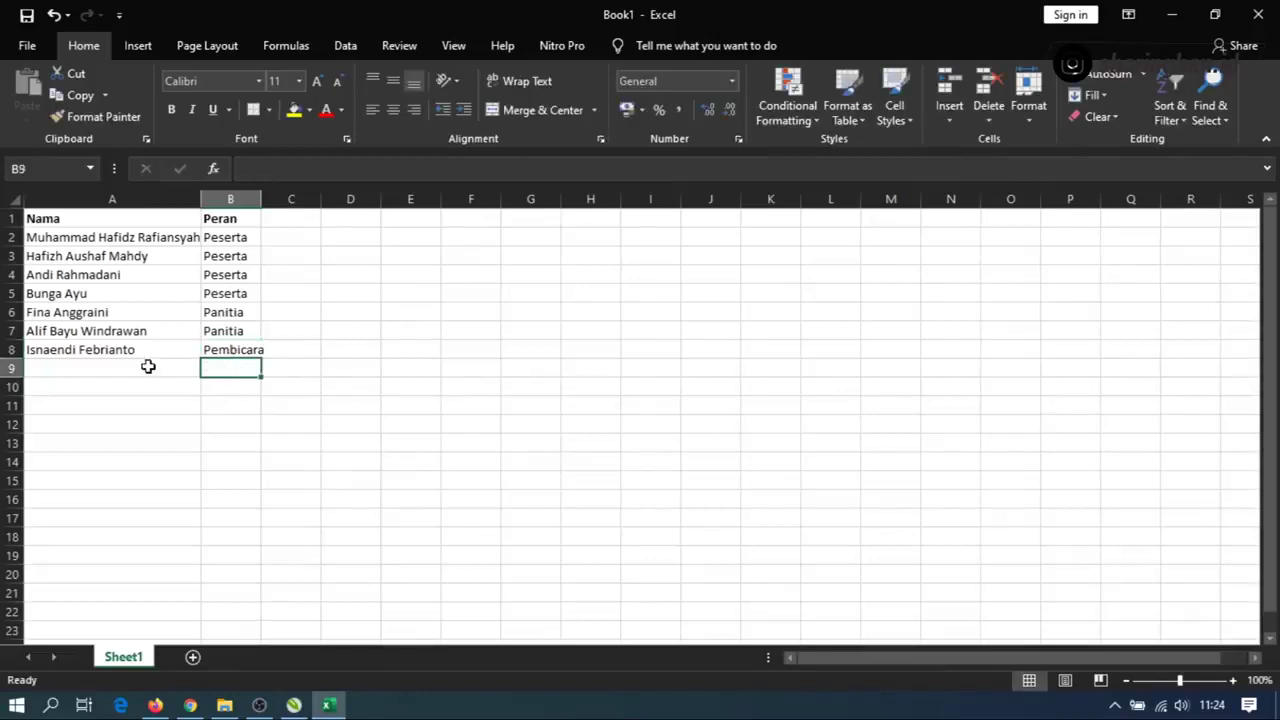
left_click(120, 225)
left_click_drag(120, 225, 230, 220)
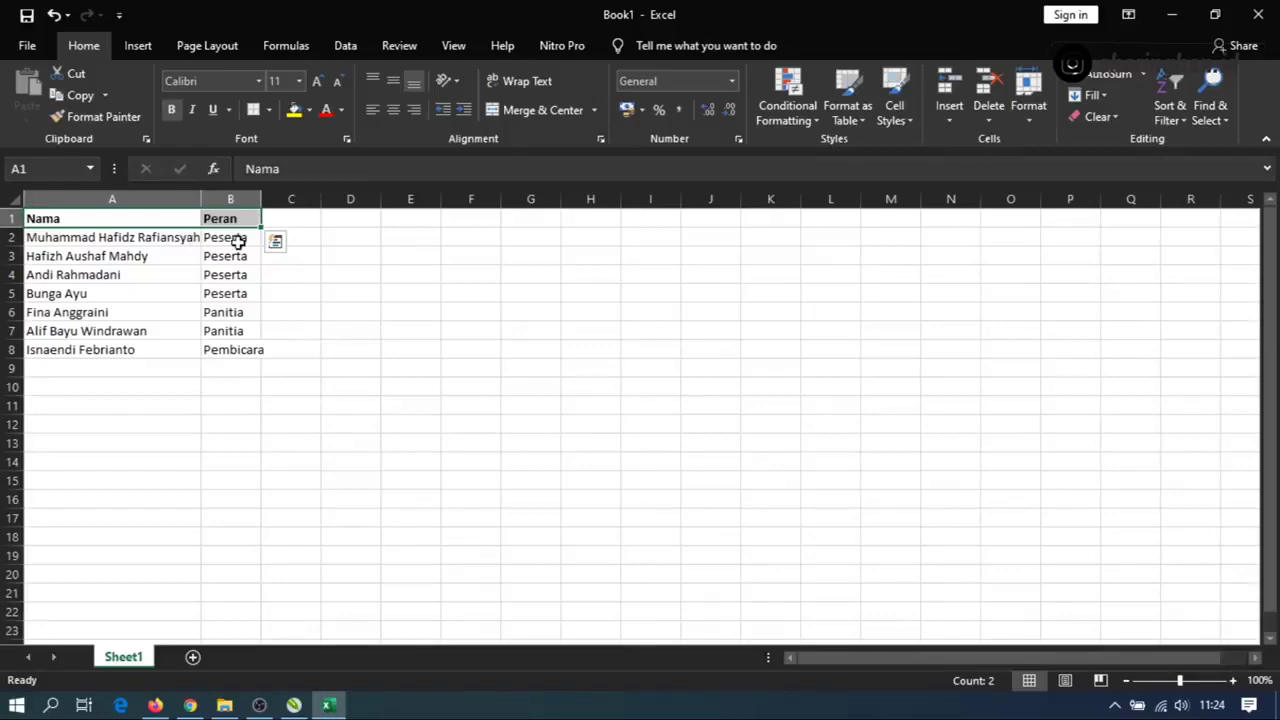
left_click(295, 270)
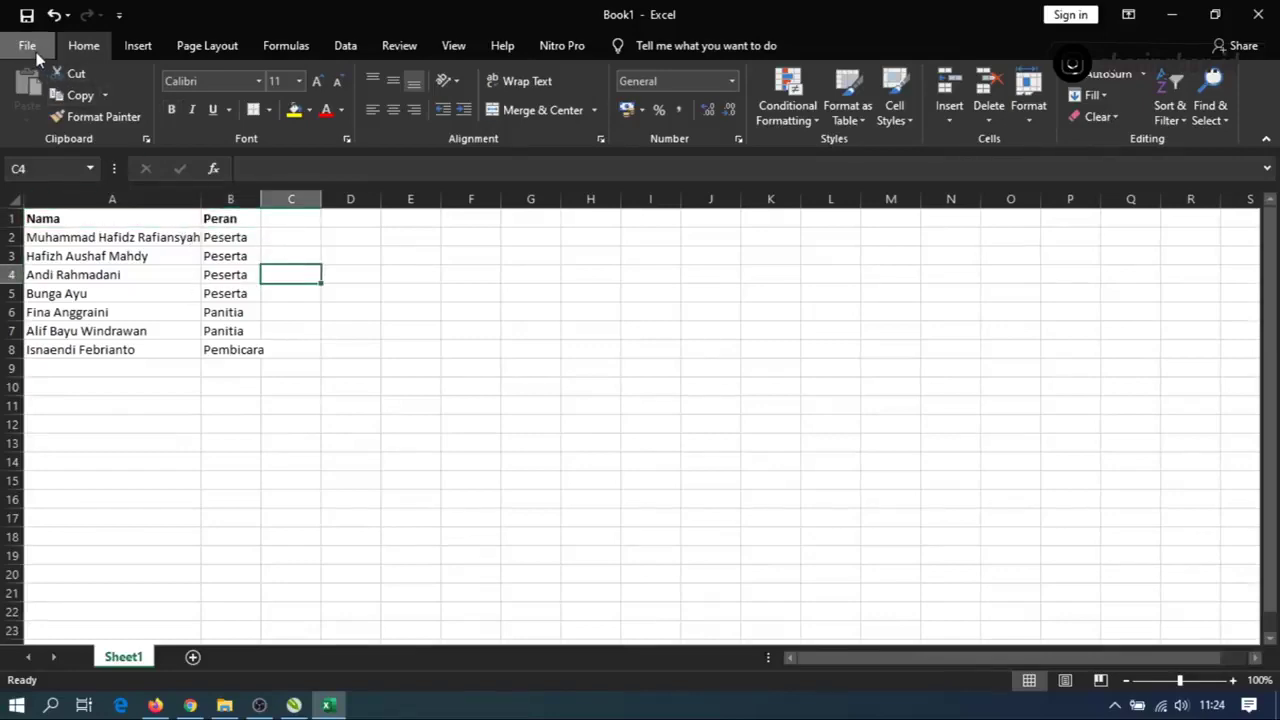
Save the sheet as Contest, CSV (Comma delimited), in Smecon 2019, then close Excel.
left_click(27, 45)
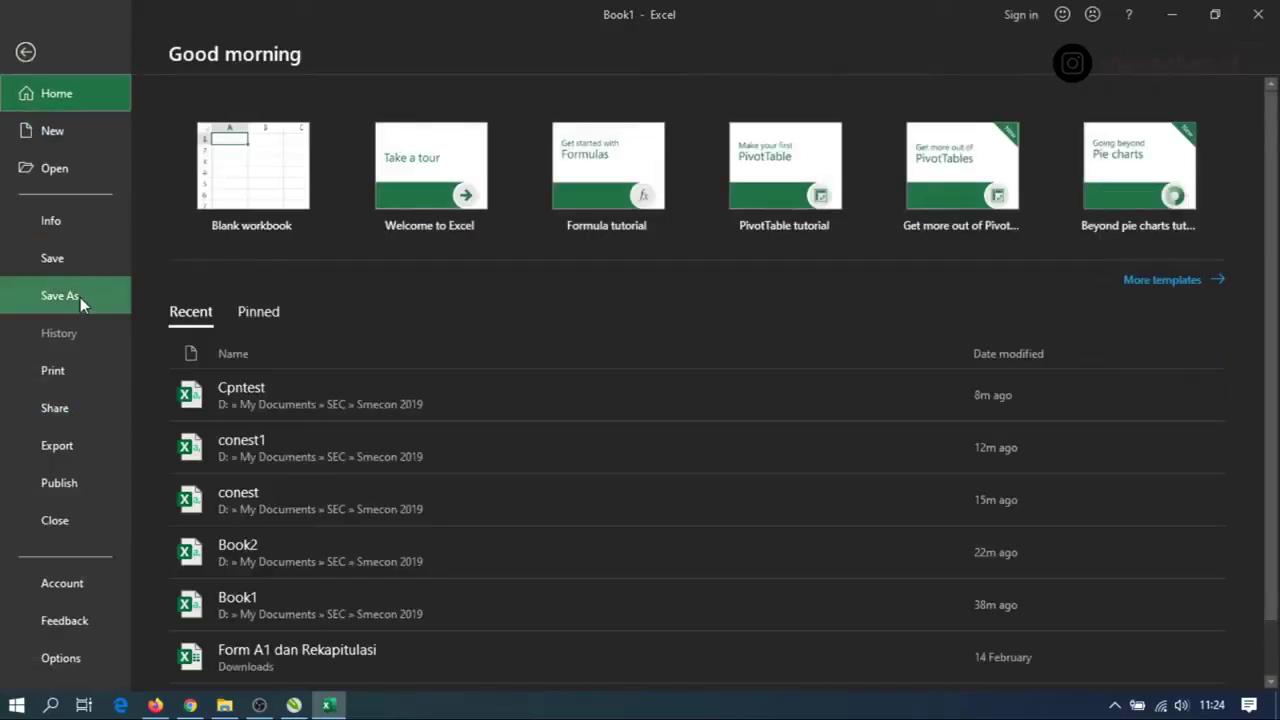
left_click(80, 297)
left_click(618, 209)
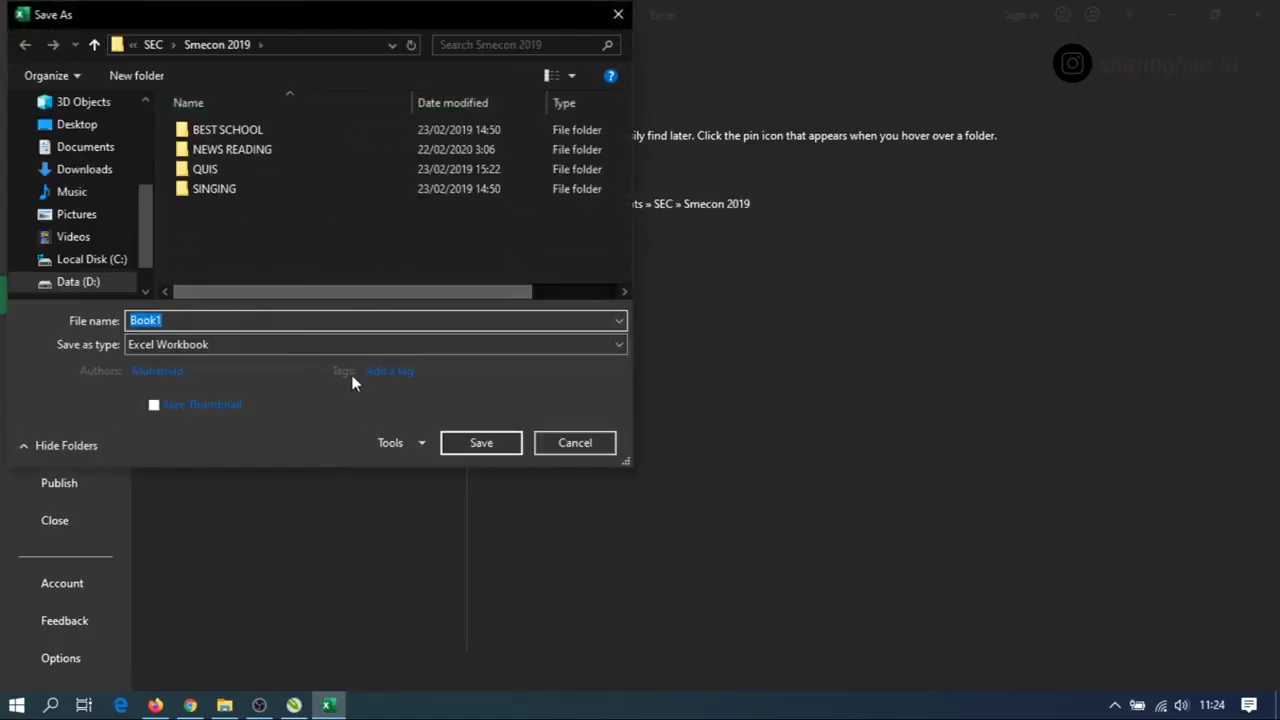
left_click(354, 344)
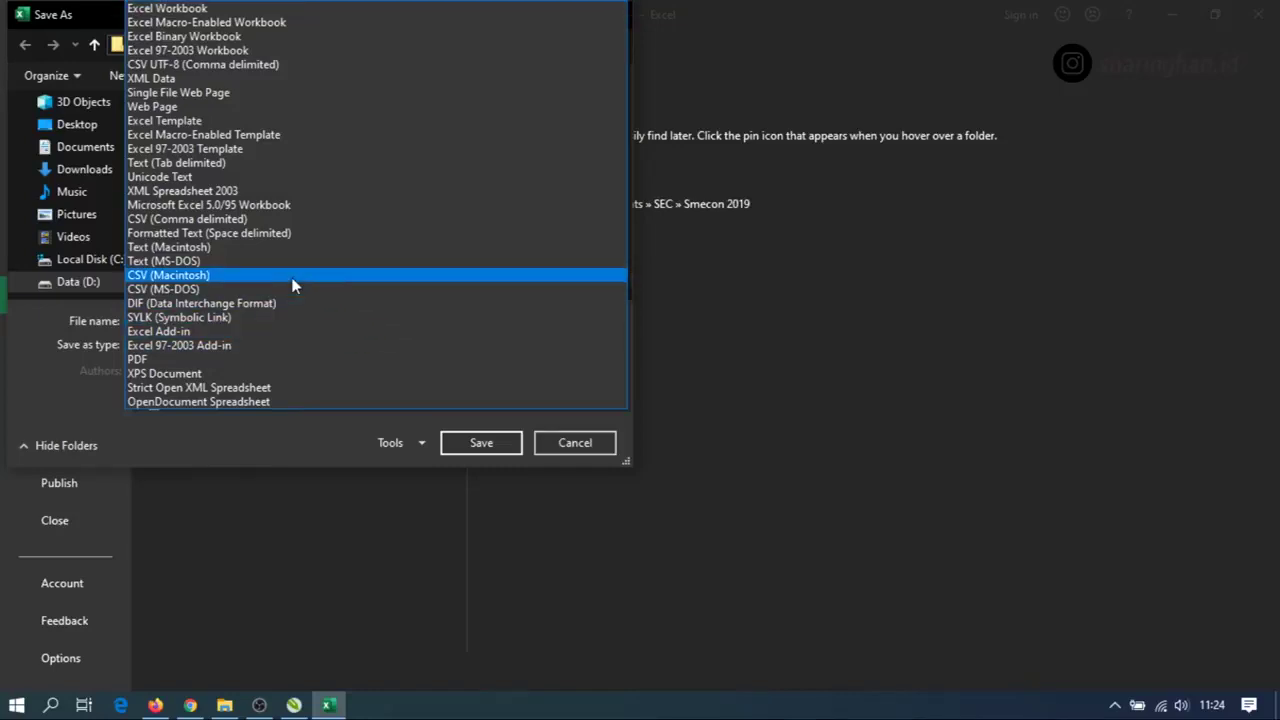
left_click(191, 222)
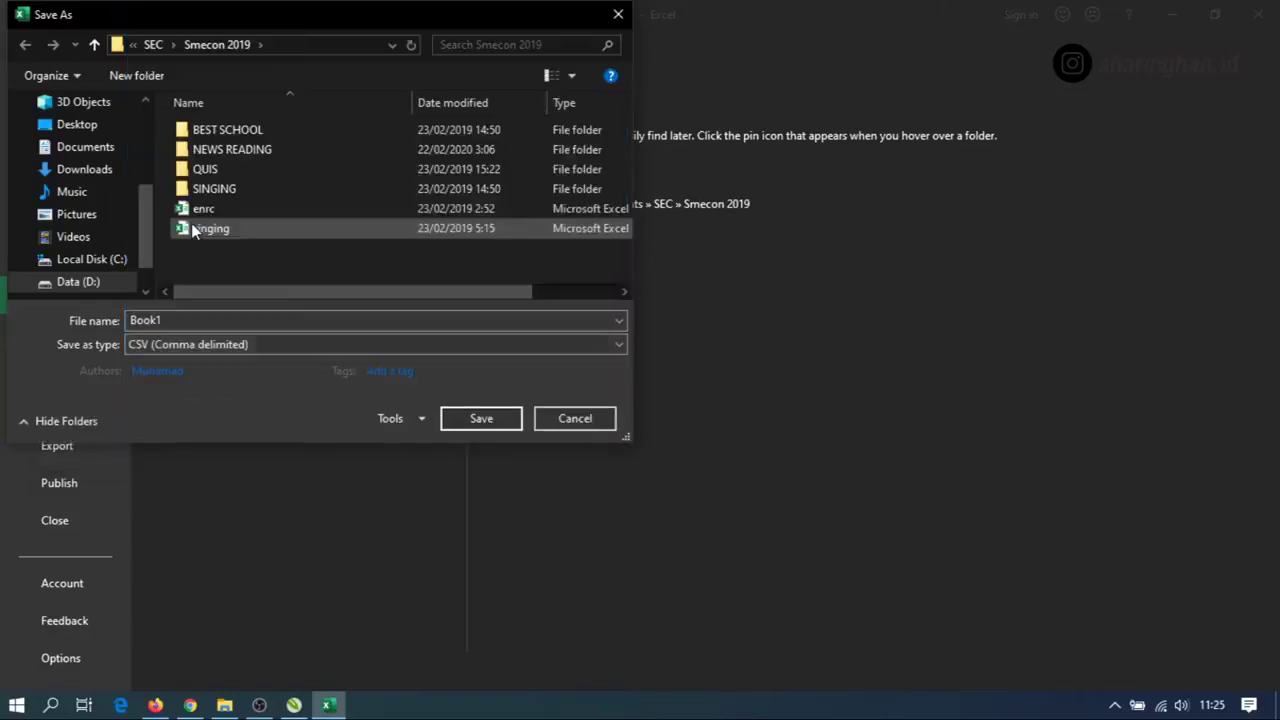
left_click(352, 323)
type("Contest")
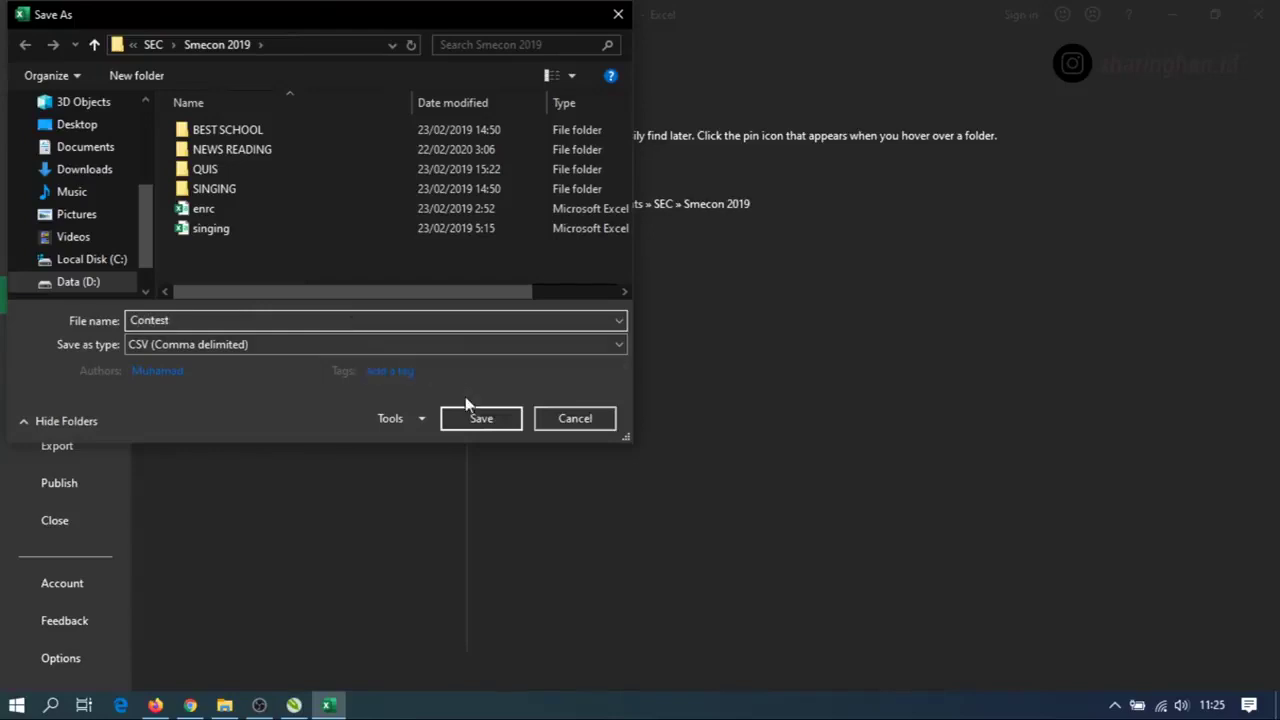
left_click(472, 418)
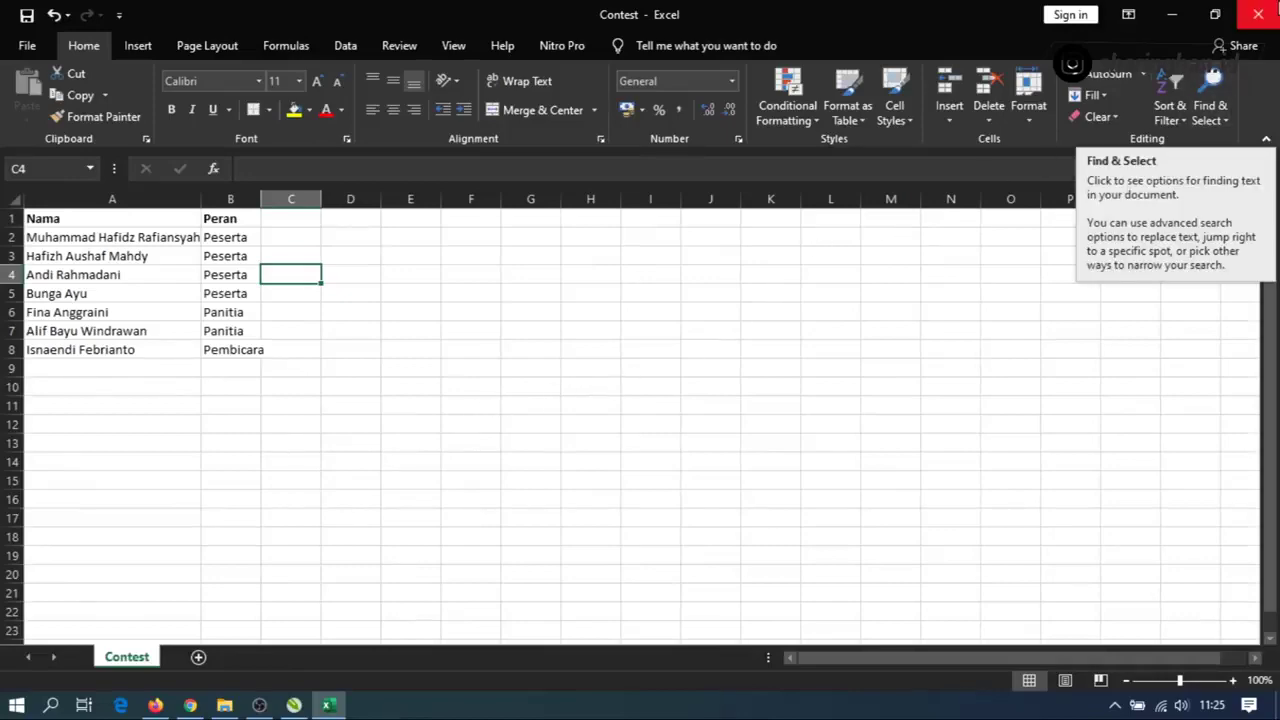
left_click(1258, 14)
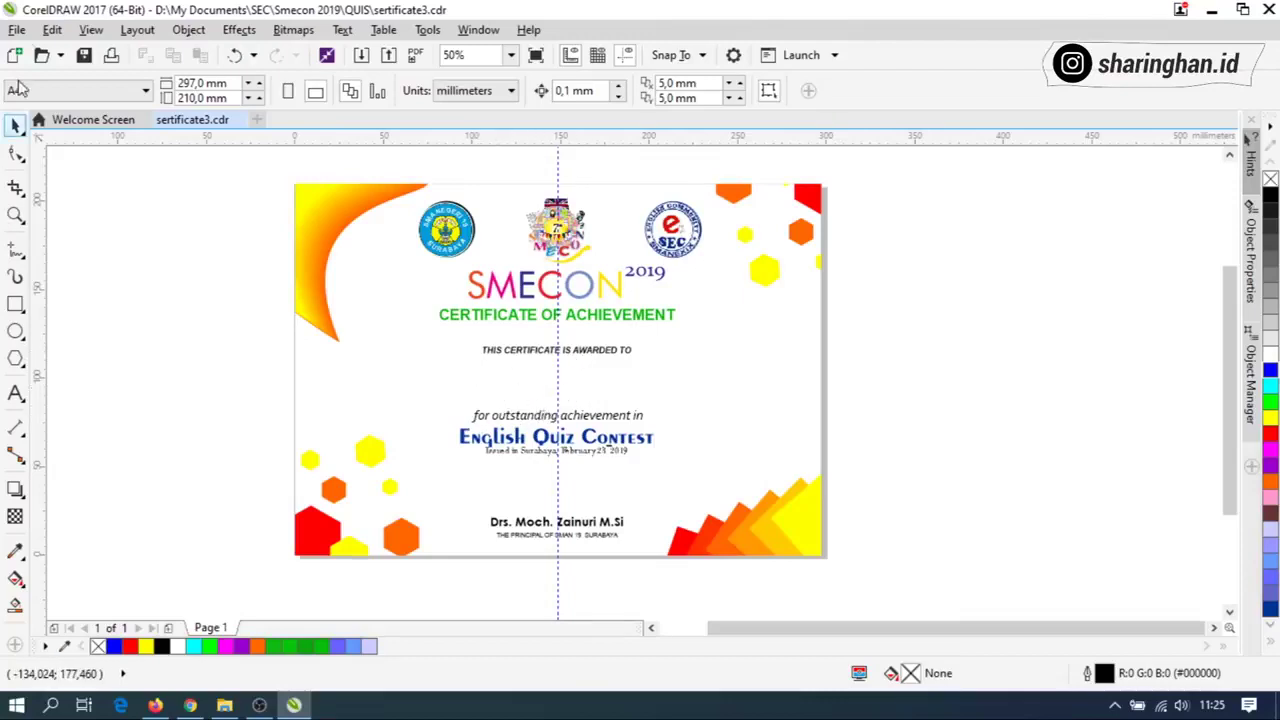
Create a new print merge that imports text from a file.
left_click(17, 30)
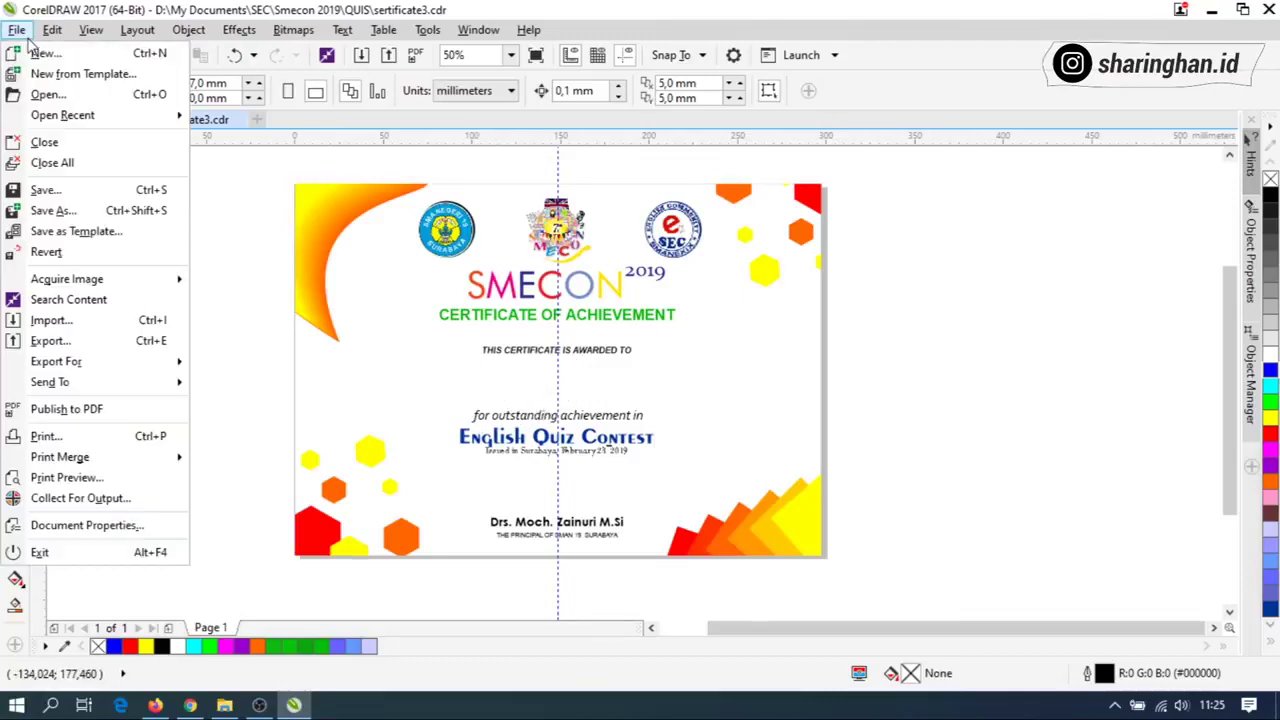
mouse_move(62, 458)
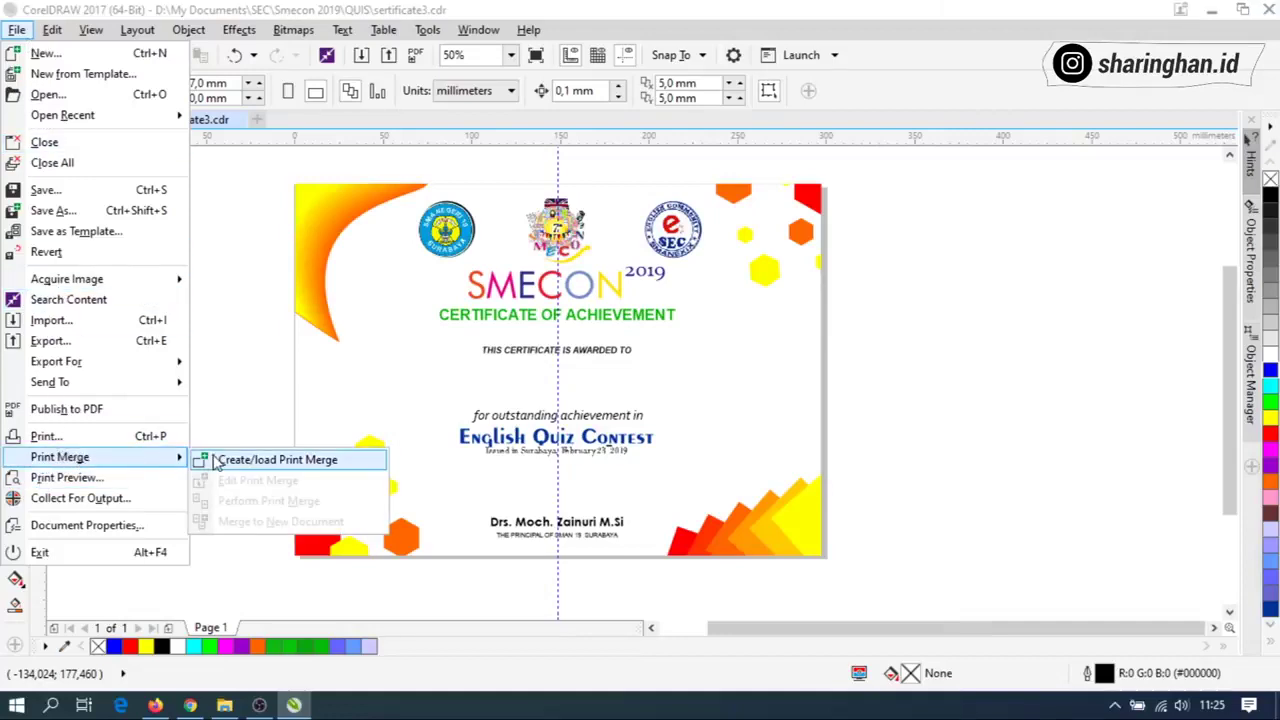
left_click(224, 462)
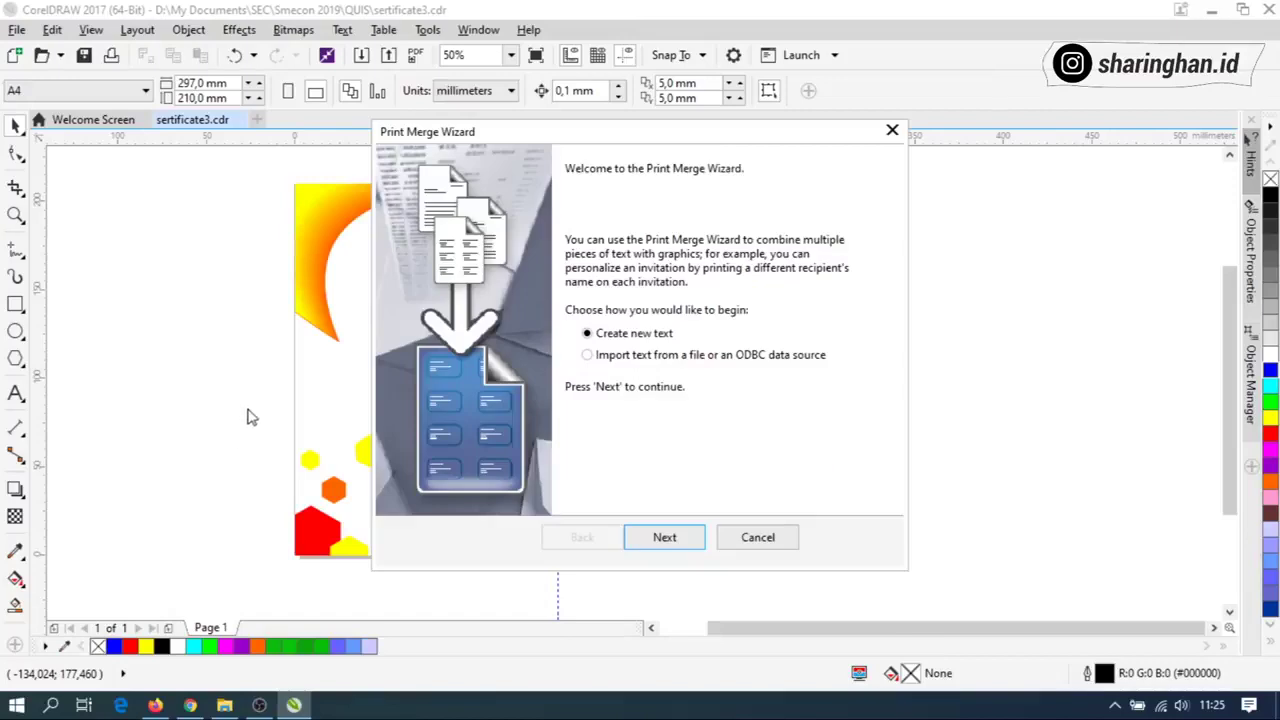
left_click(620, 360)
left_click(665, 537)
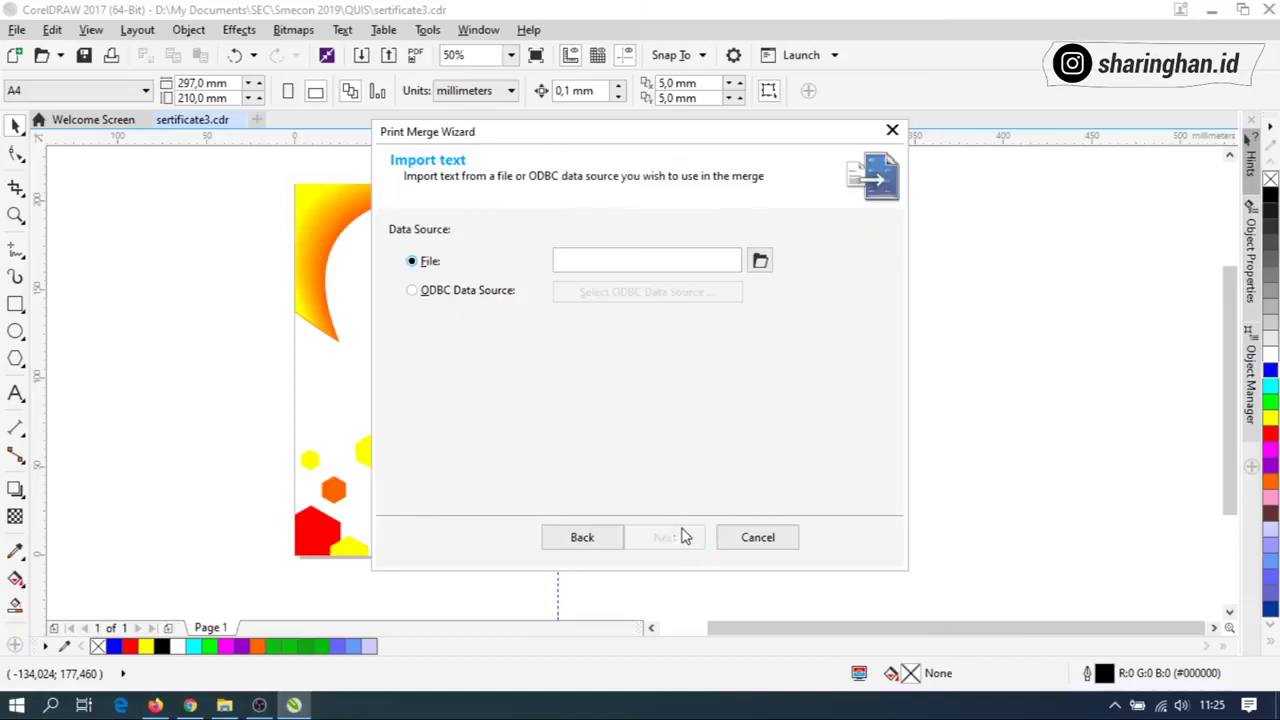
Load the Contest CSV file as the merge data source.
left_click(760, 260)
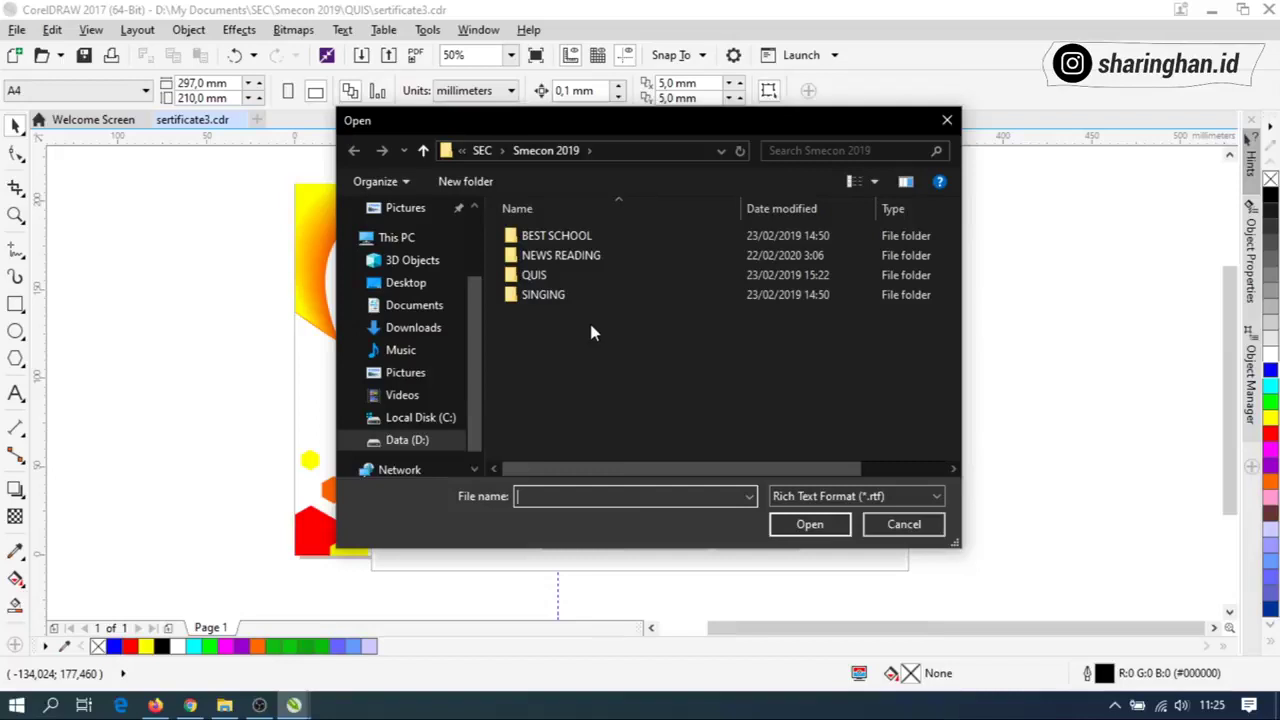
left_click(902, 496)
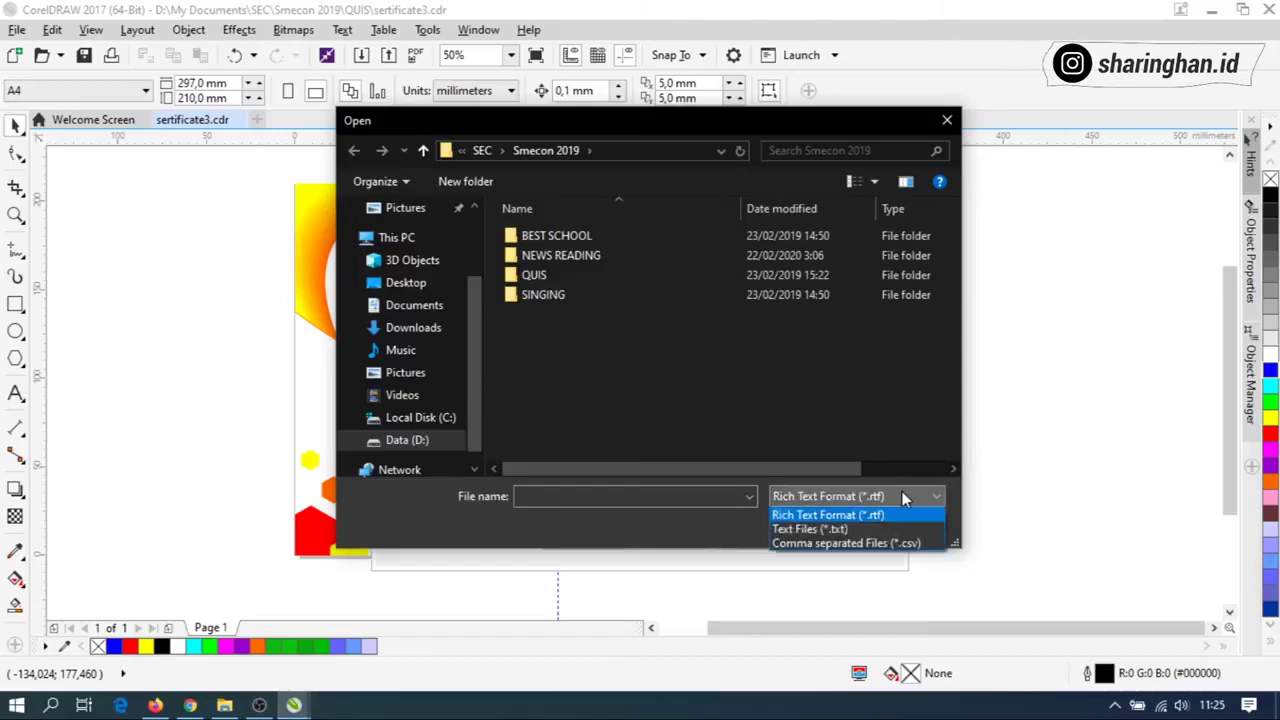
left_click(880, 546)
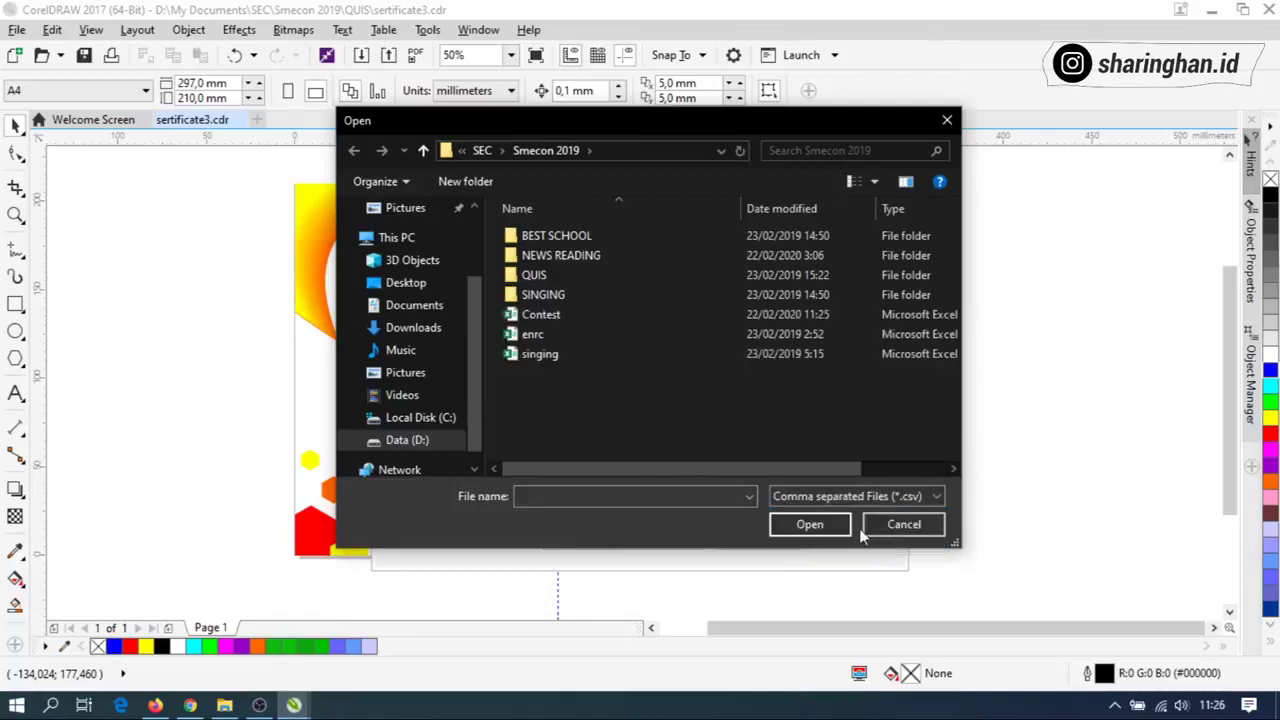
left_click(640, 316)
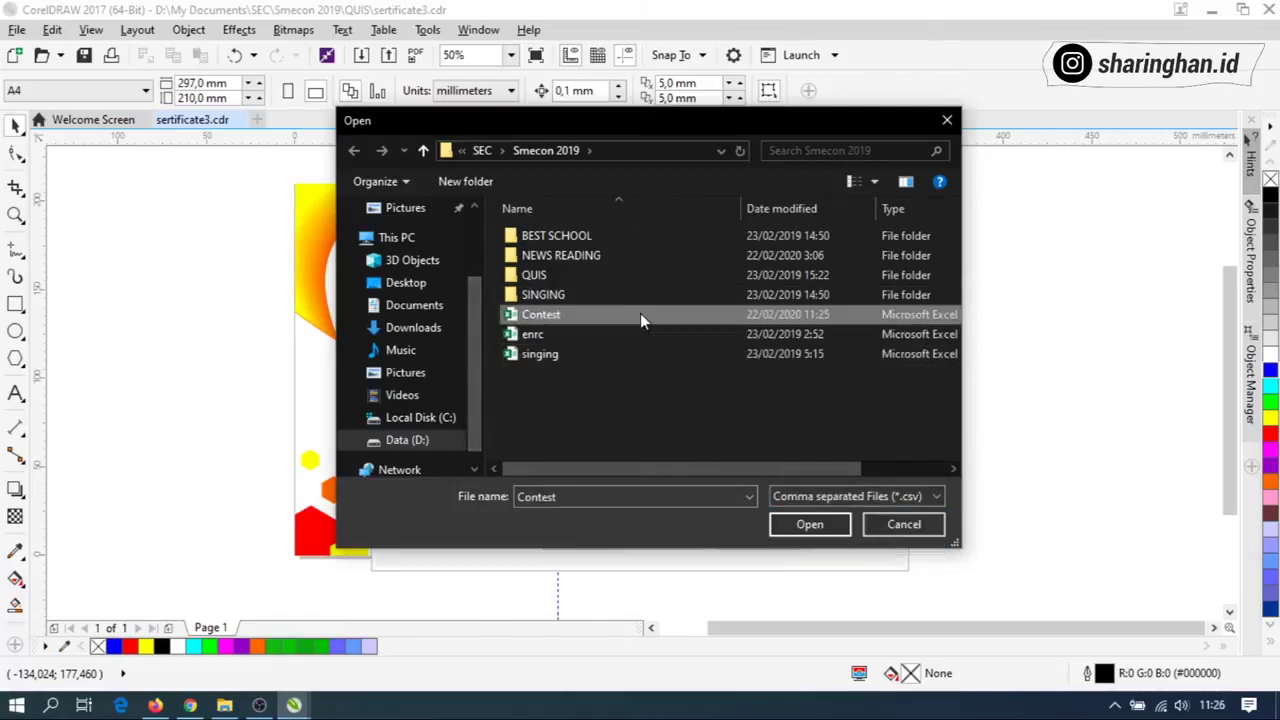
left_click(810, 525)
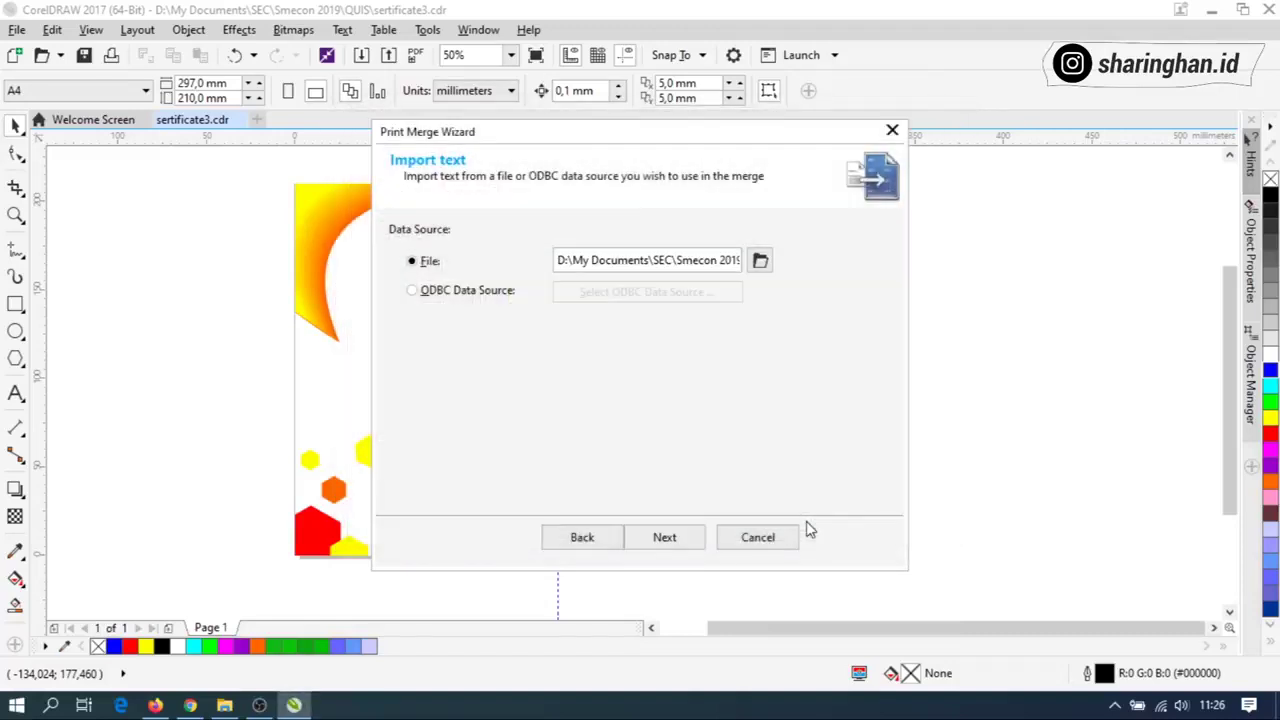
Check the Nama and Peran text fields and continue to the records table.
left_click(703, 538)
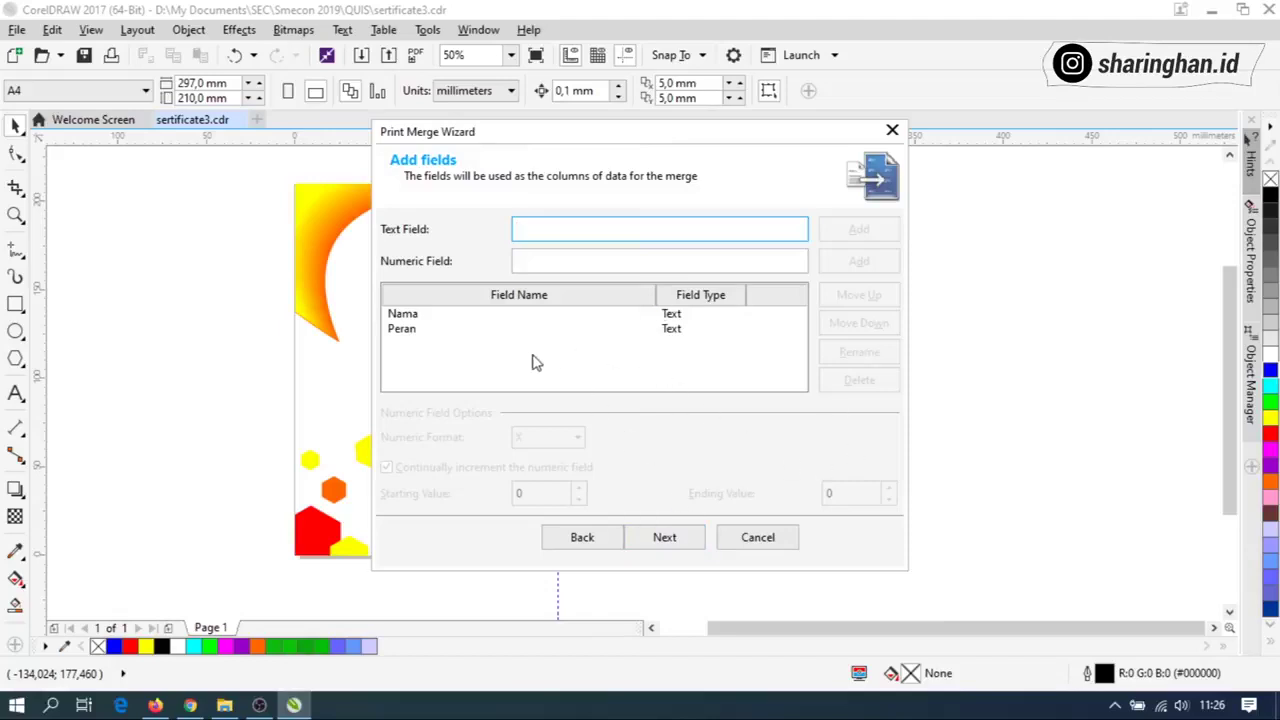
left_click(472, 316)
left_click(469, 332)
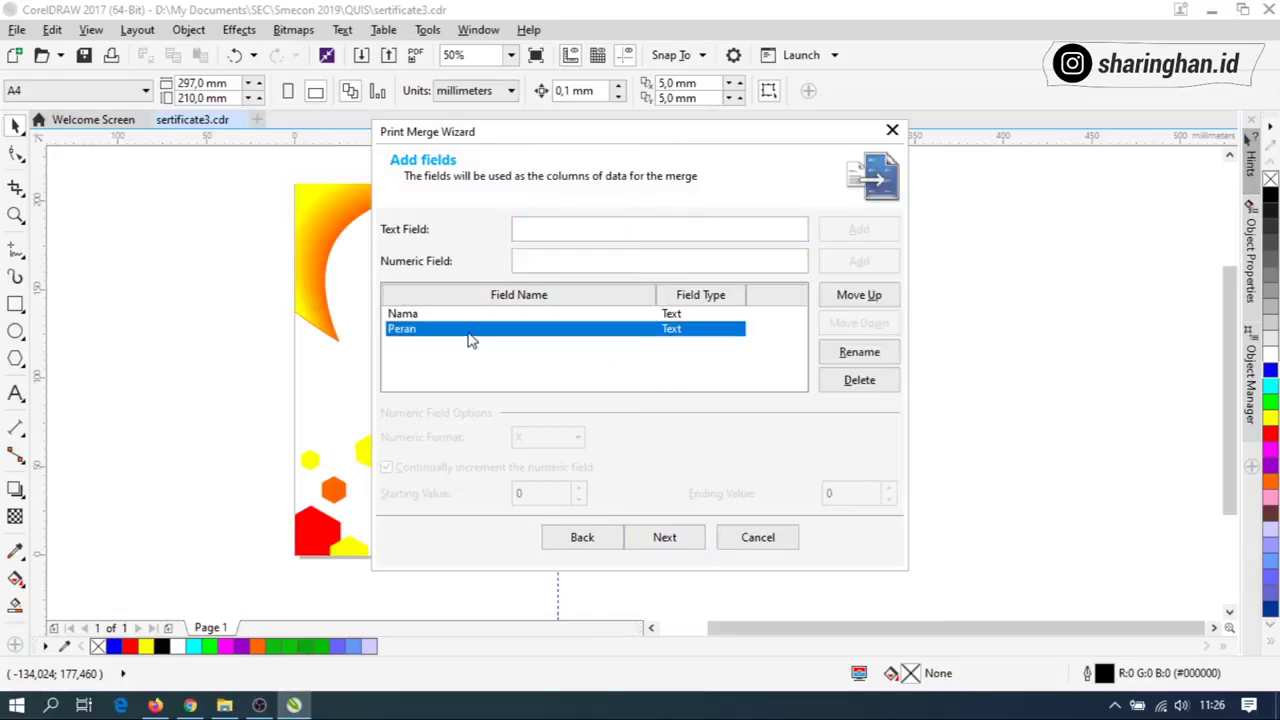
left_click(478, 316)
left_click(480, 335)
left_click(606, 316)
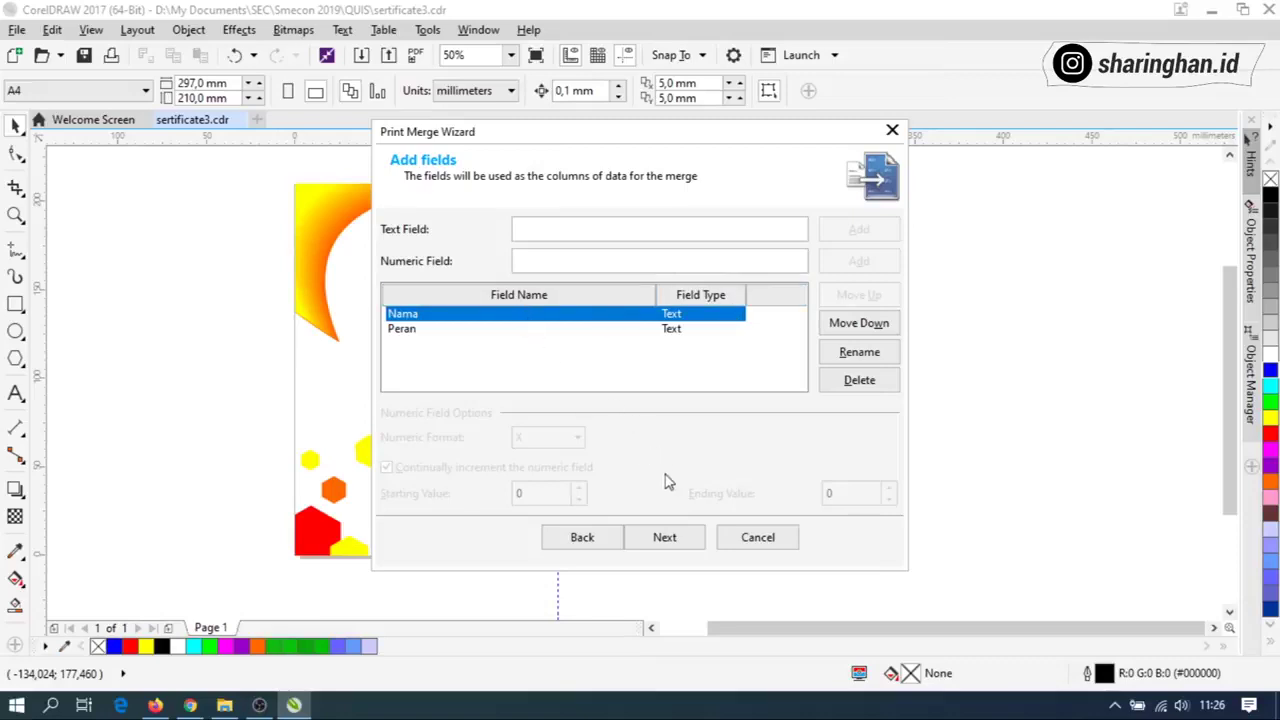
left_click(666, 534)
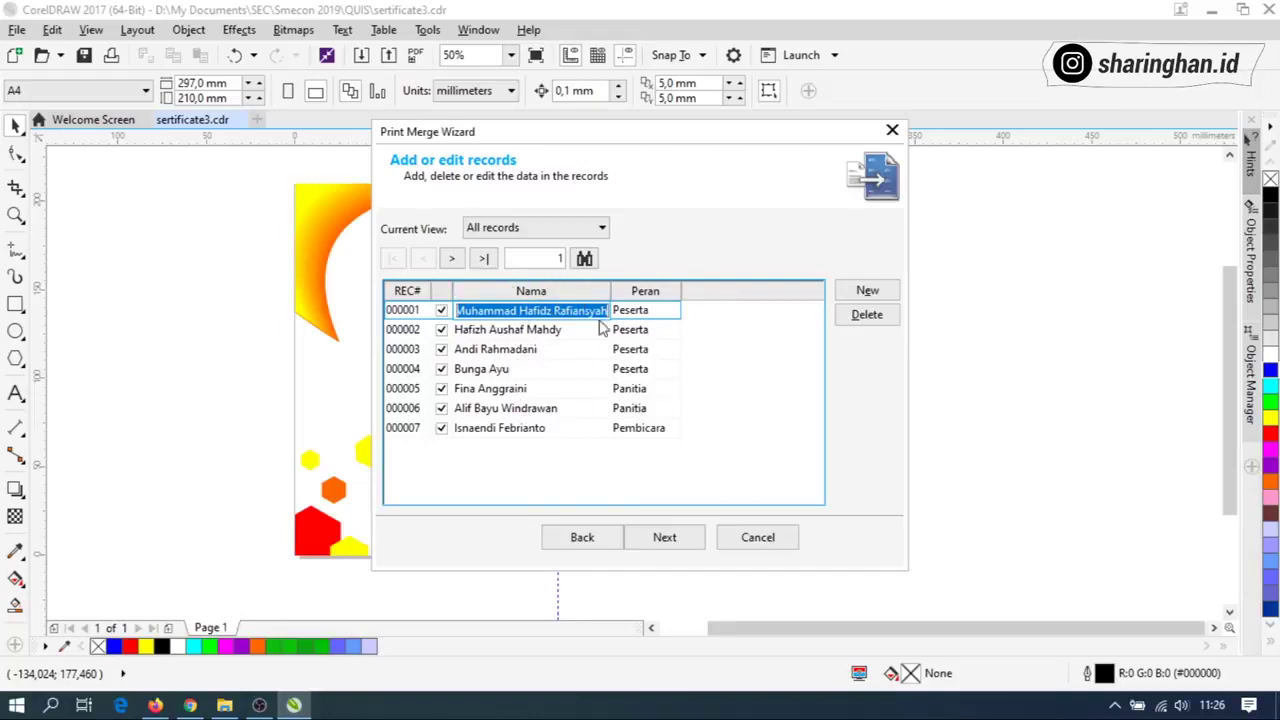
Widen the Nama column, add records 000008–000010 with three more recipient names, and finish the wizard.
left_click_drag(610, 290, 637, 290)
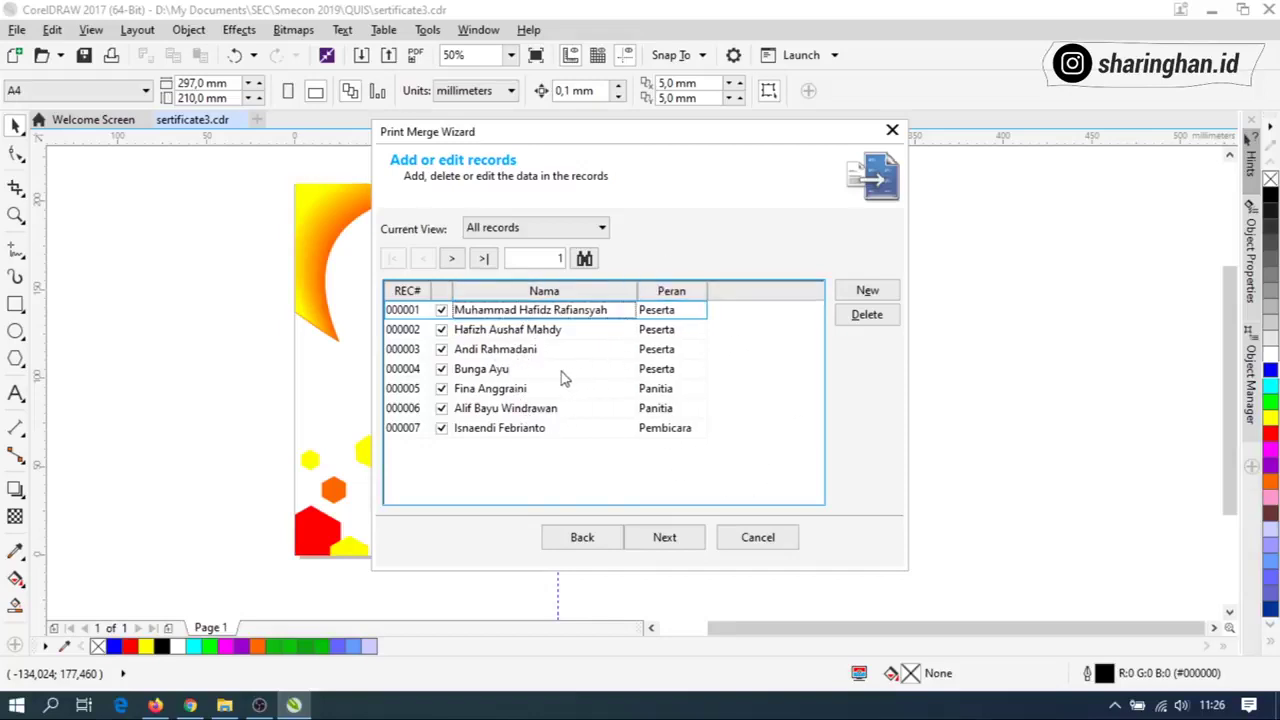
left_click(536, 430)
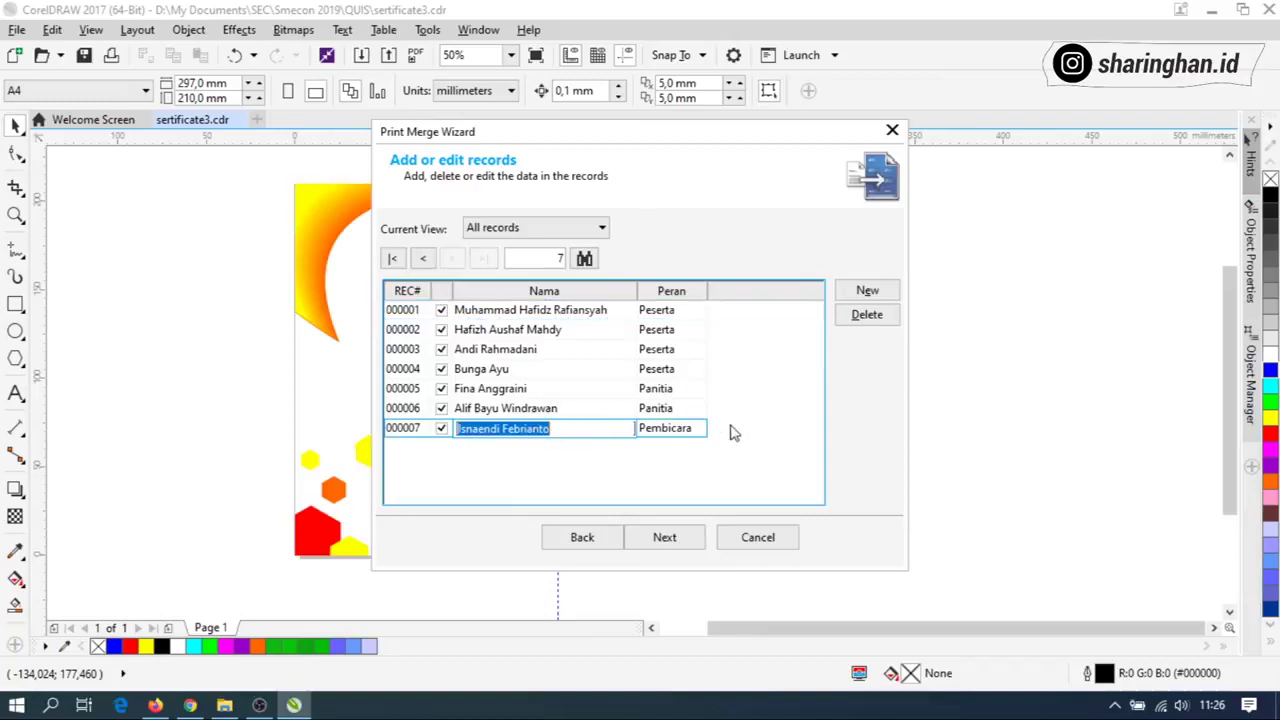
left_click(864, 292)
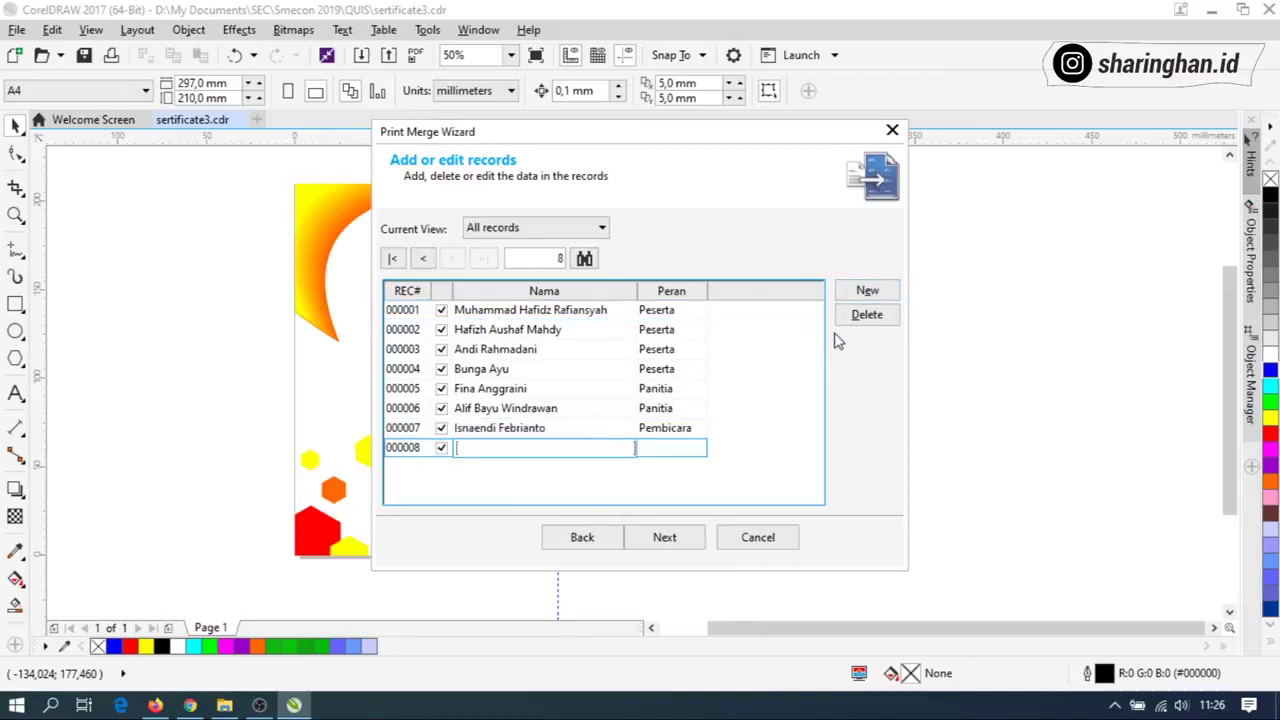
left_click(886, 293)
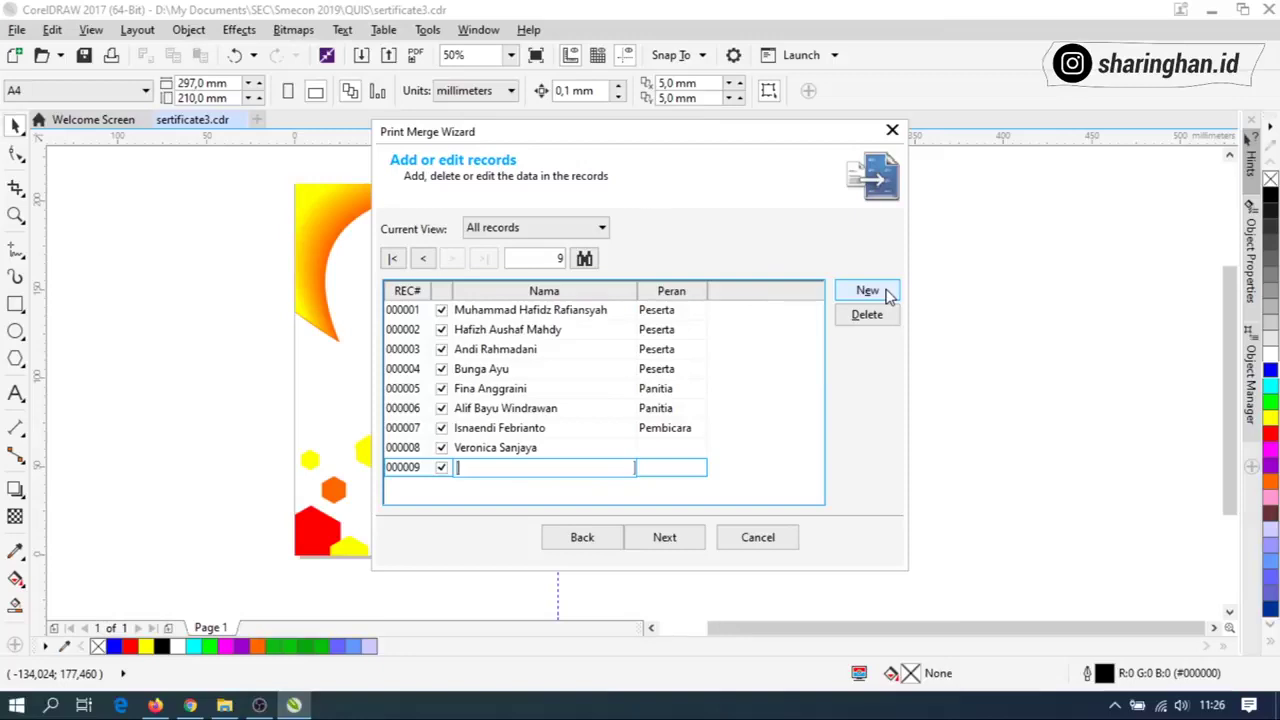
left_click(868, 291)
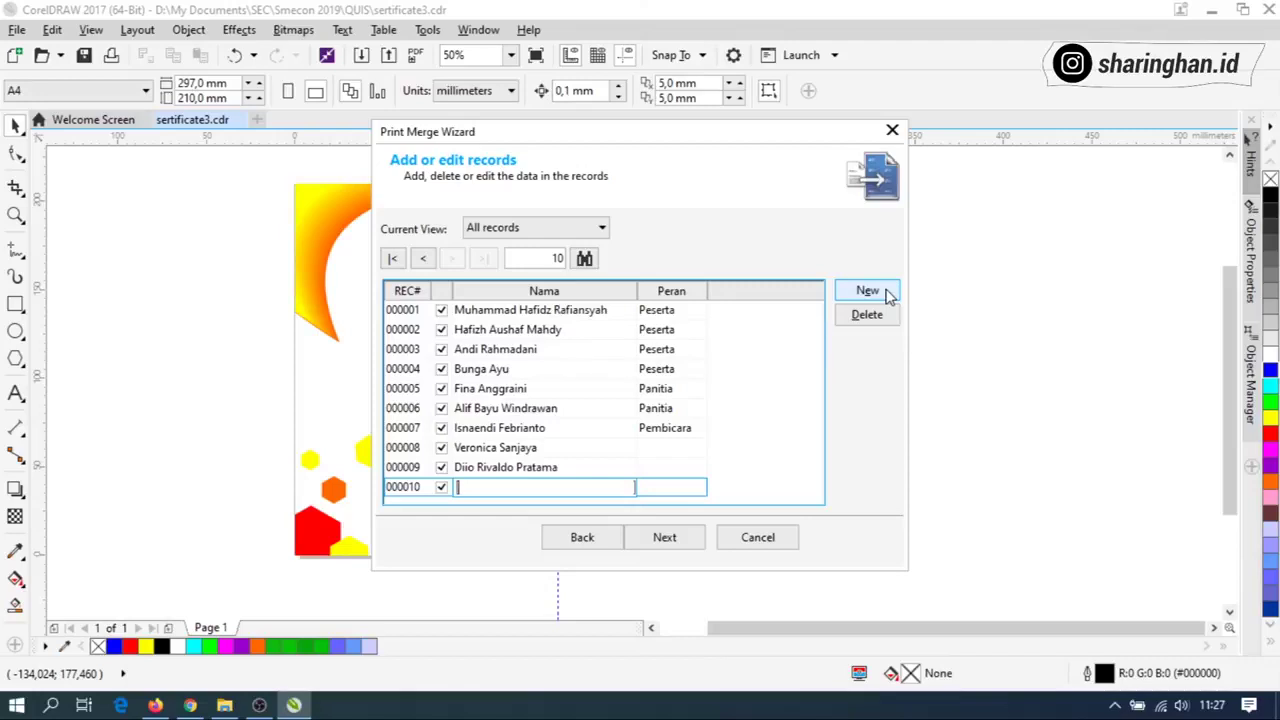
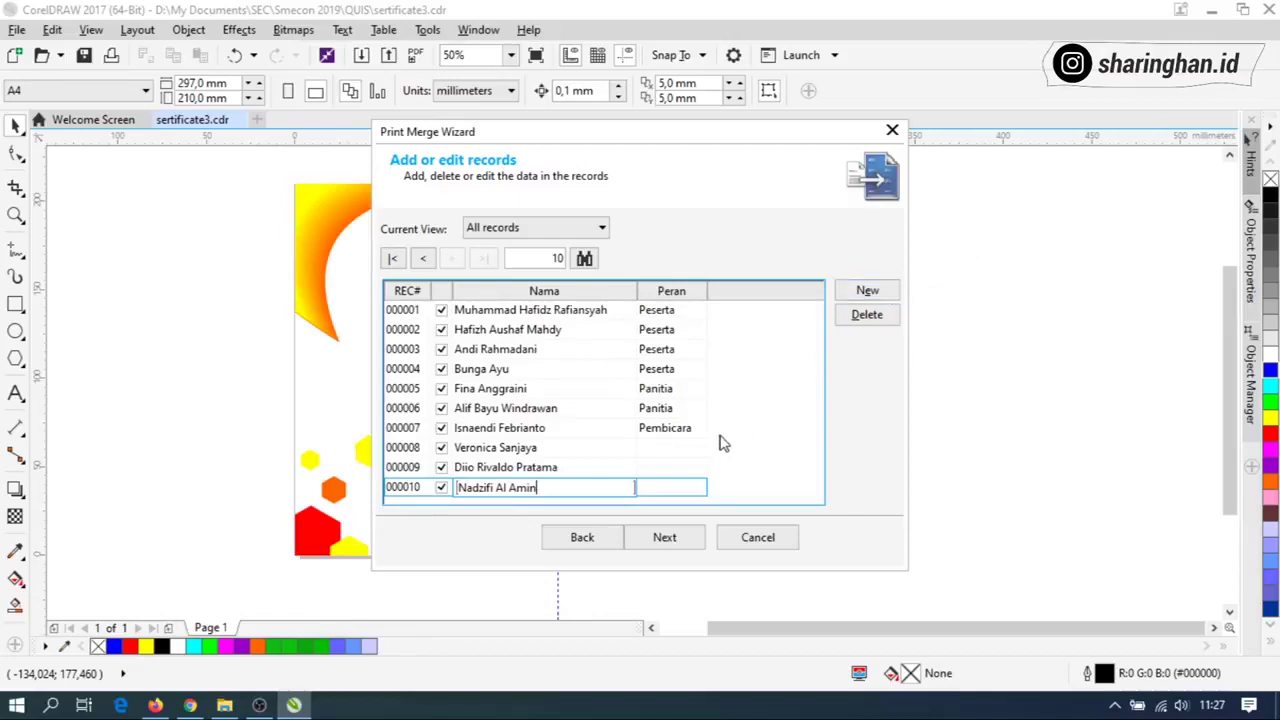
left_click(672, 540)
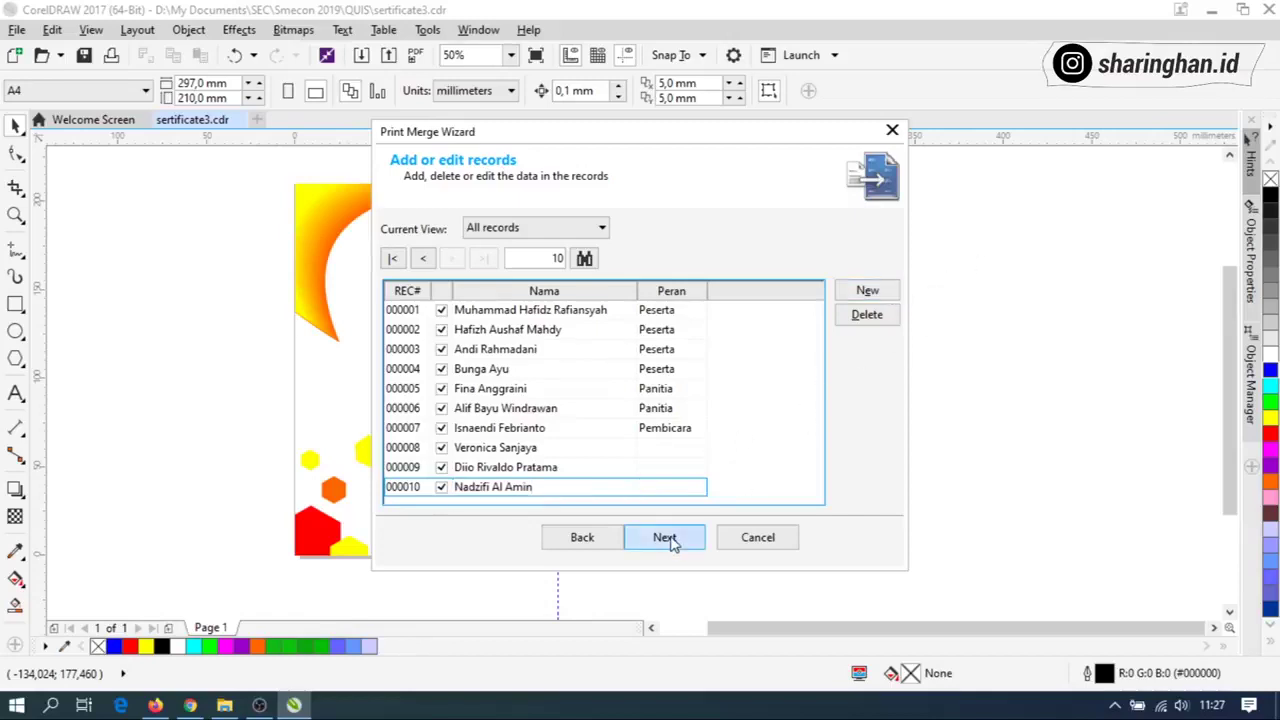
left_click(675, 537)
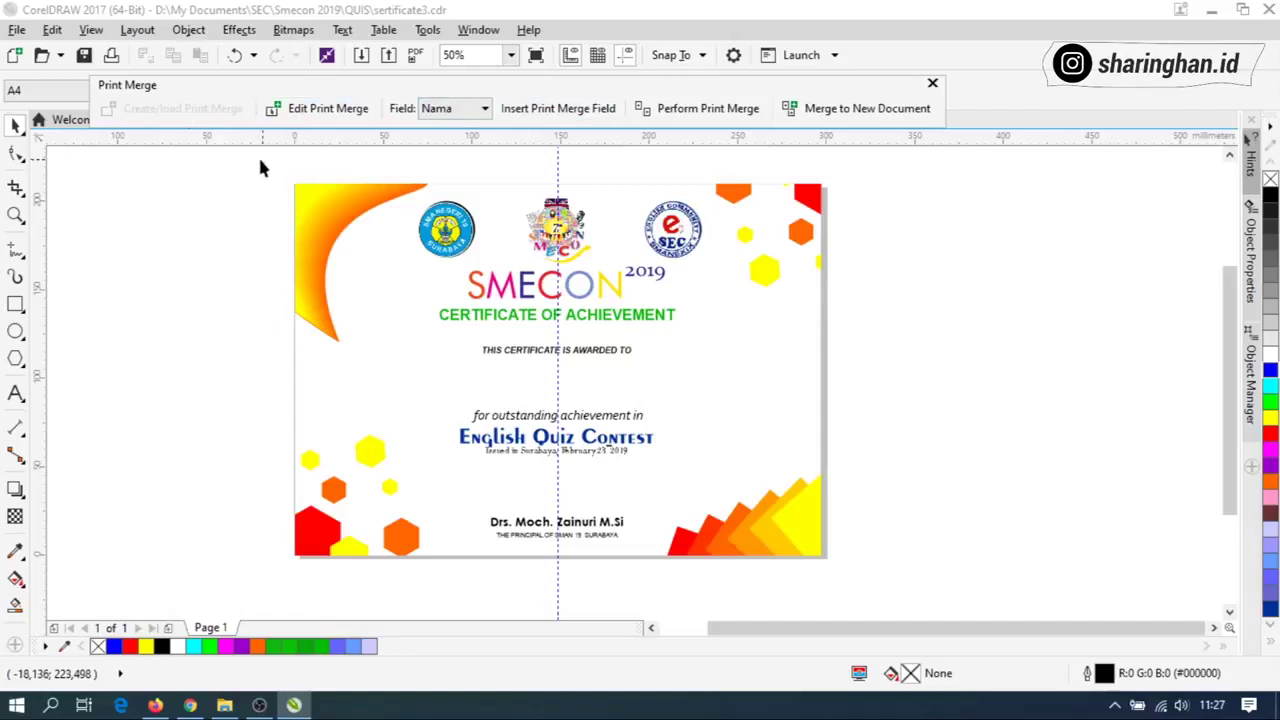
Insert the Nama merge field below 'THIS CERTIFICATE IS AWARDED TO' via the Print Merge toolbar.
left_click(460, 108)
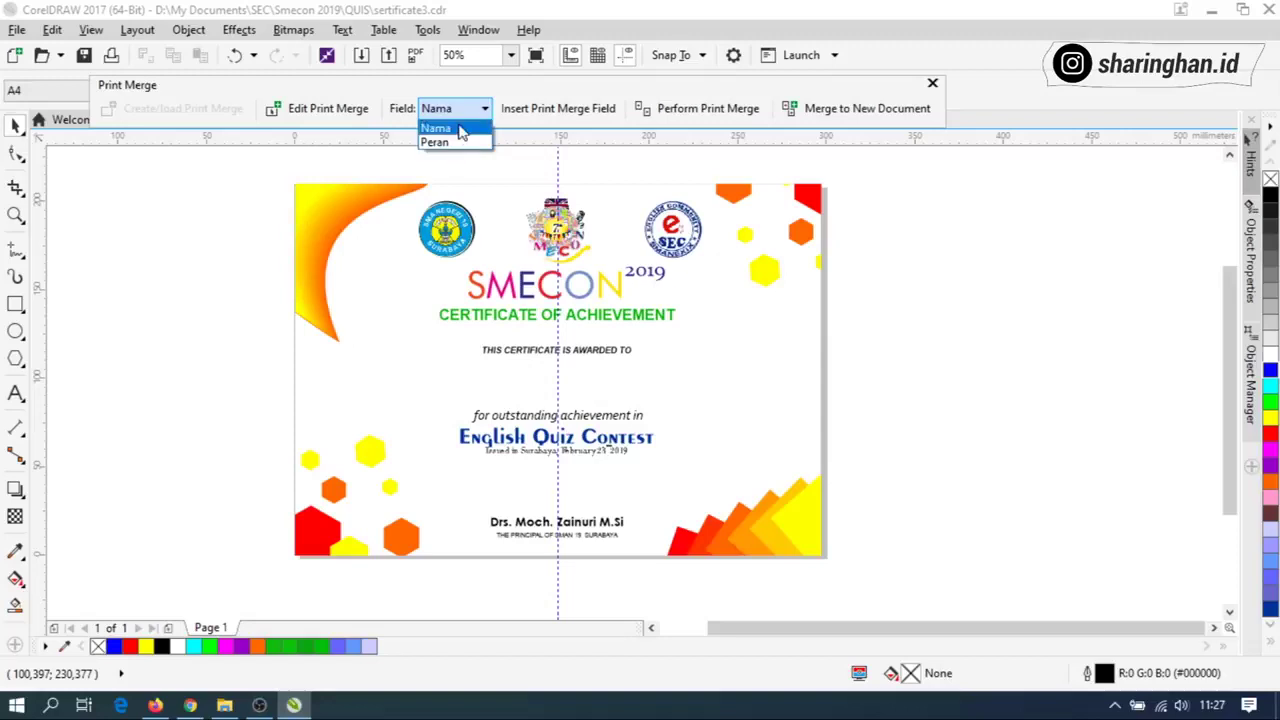
left_click(461, 129)
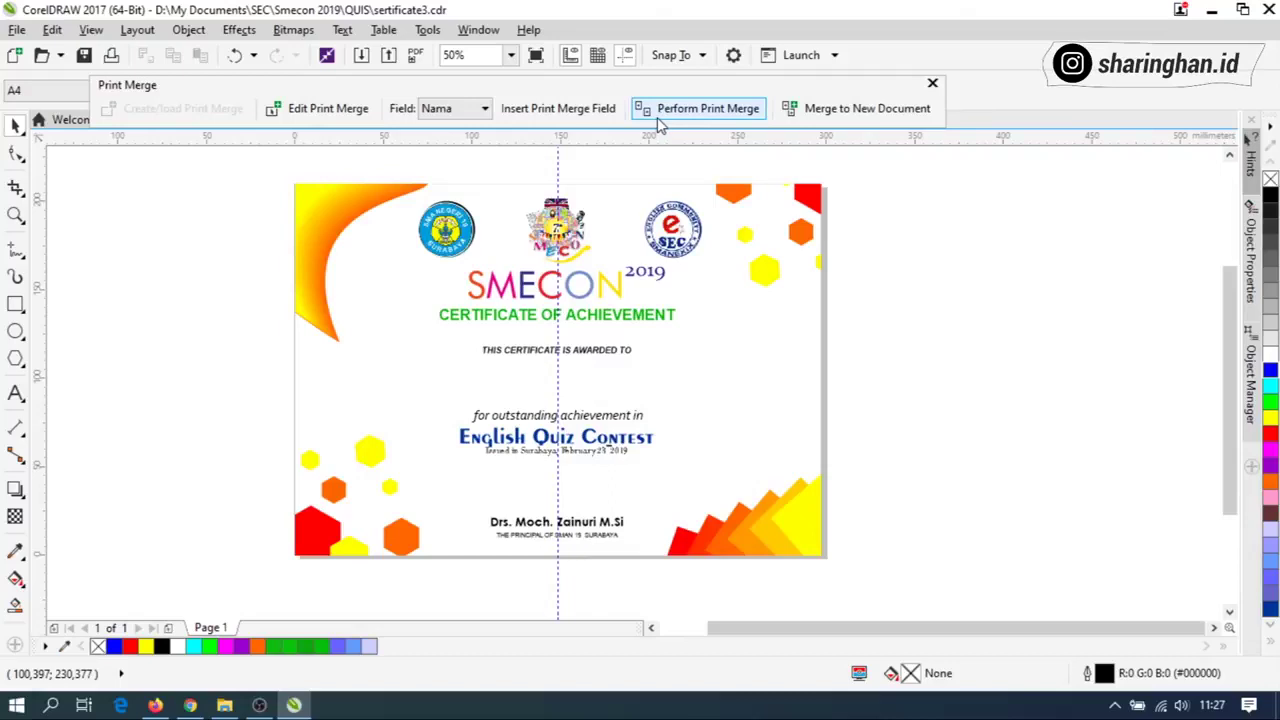
left_click(599, 112)
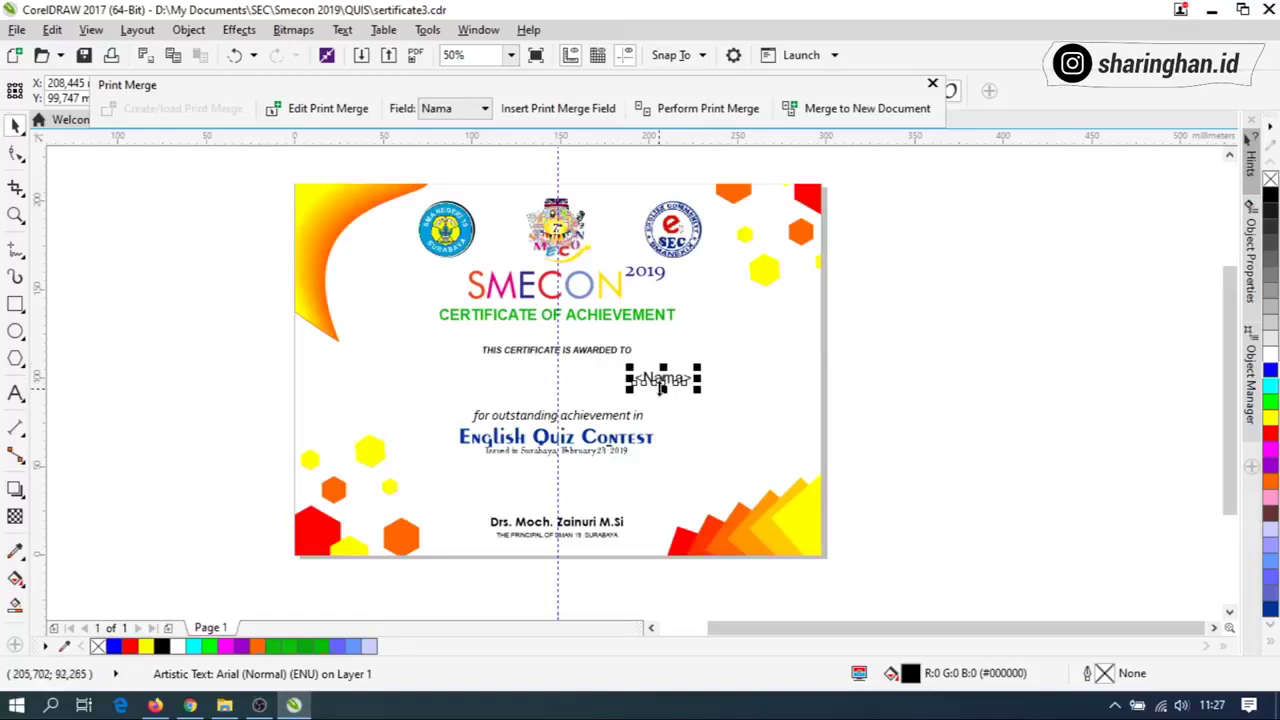
Centre the <Nama> field horizontally on the certificate background using C.
left_click(698, 420)
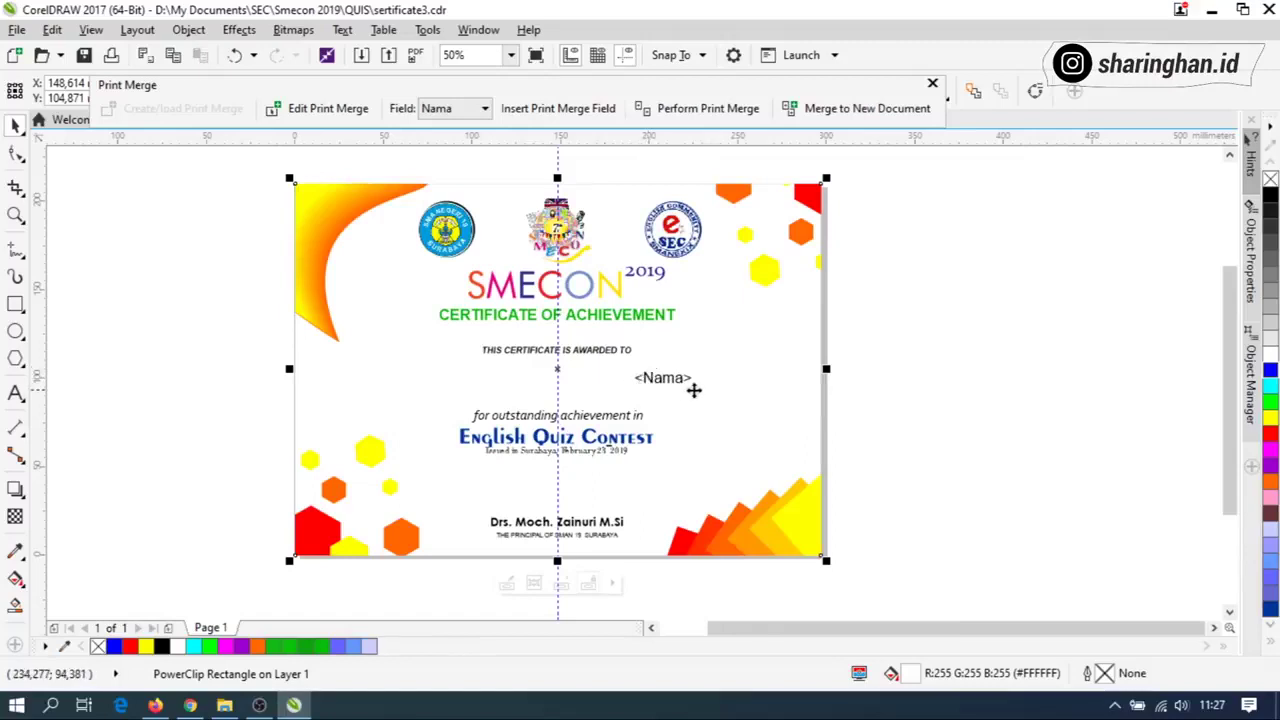
left_click(663, 382)
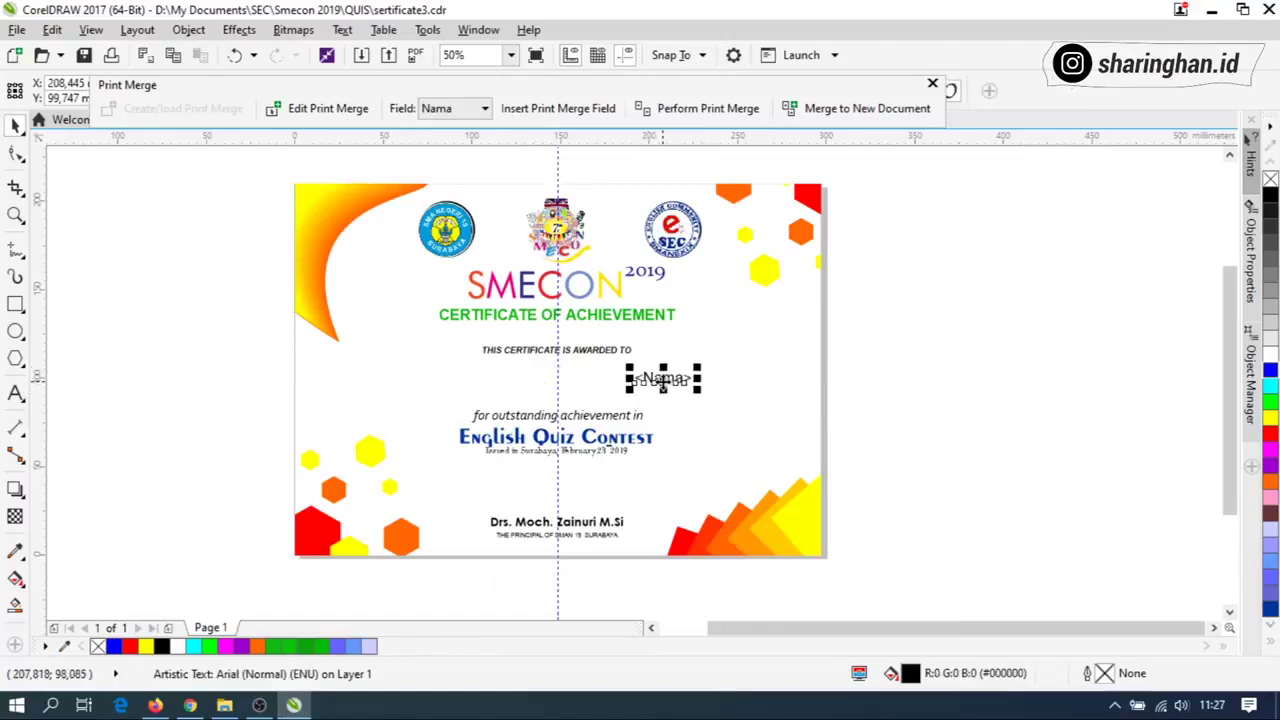
left_click(766, 376, "shift")
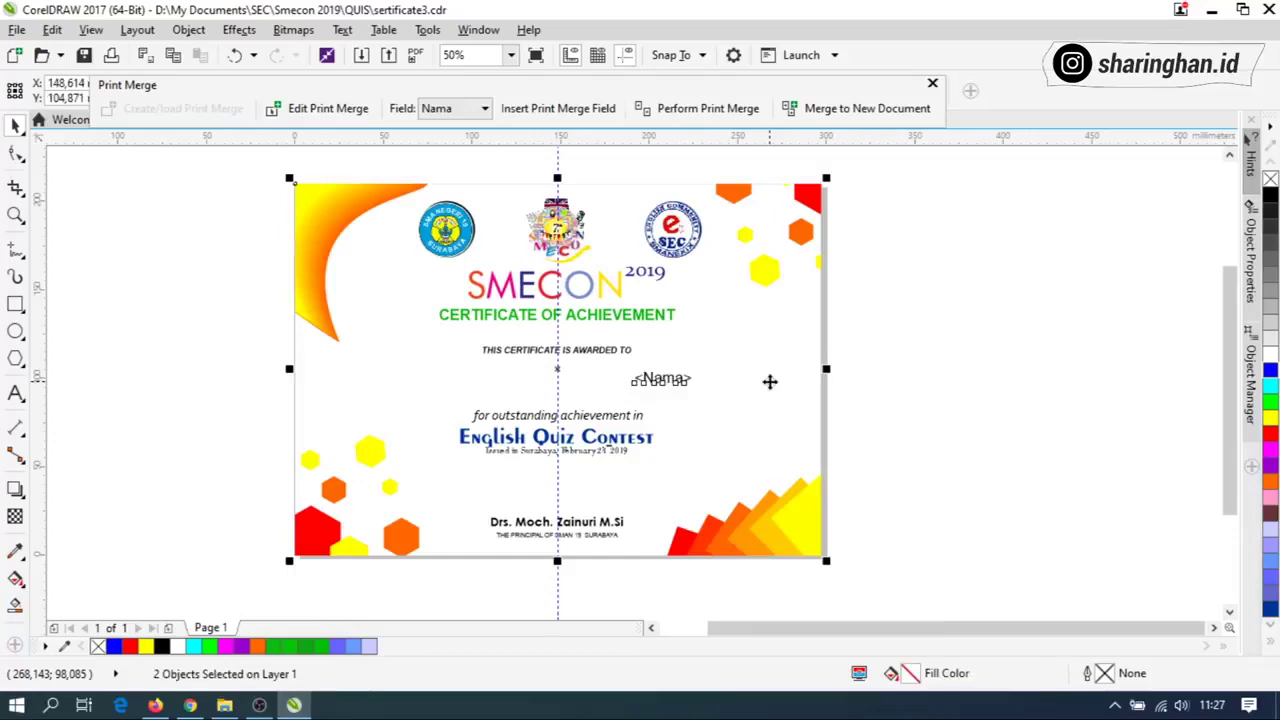
key("c")
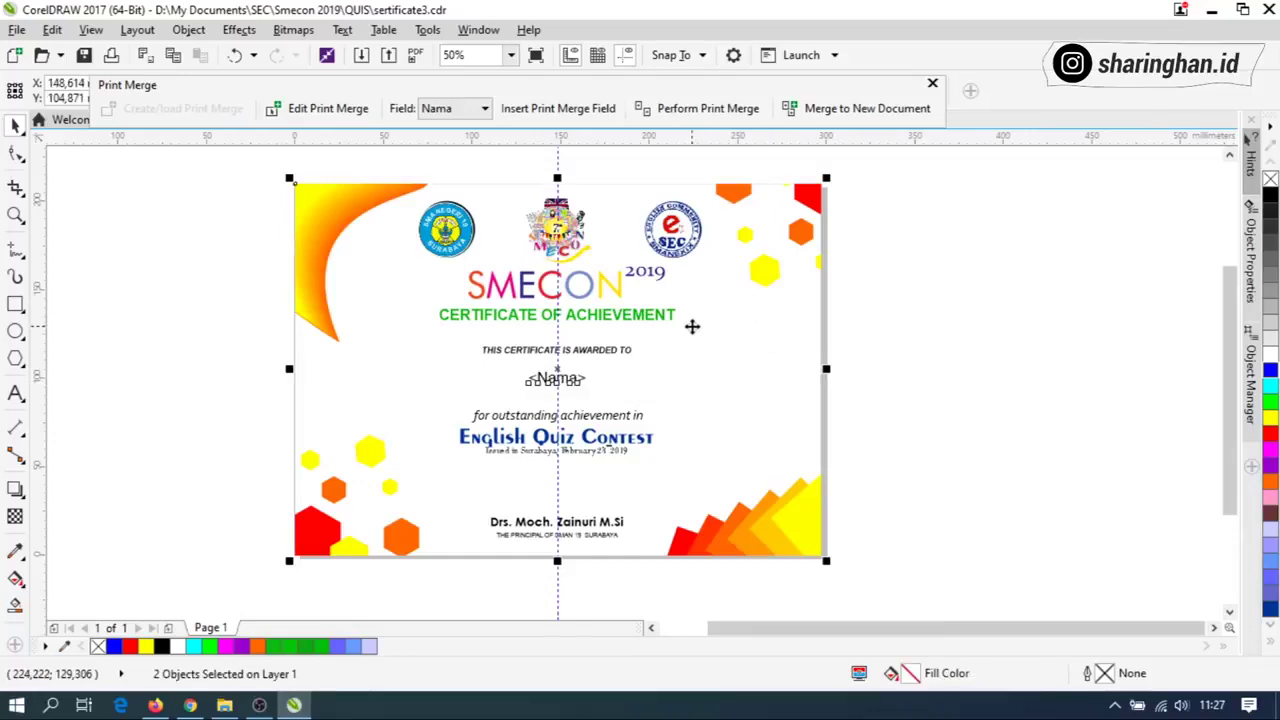
Float the Print Merge toolbar and select the <Nama> placeholder text.
mouse_move(598, 90)
left_mouse_down()
mouse_move(600, 34)
mouse_move(604, 138)
mouse_move(621, 89)
left_mouse_up()
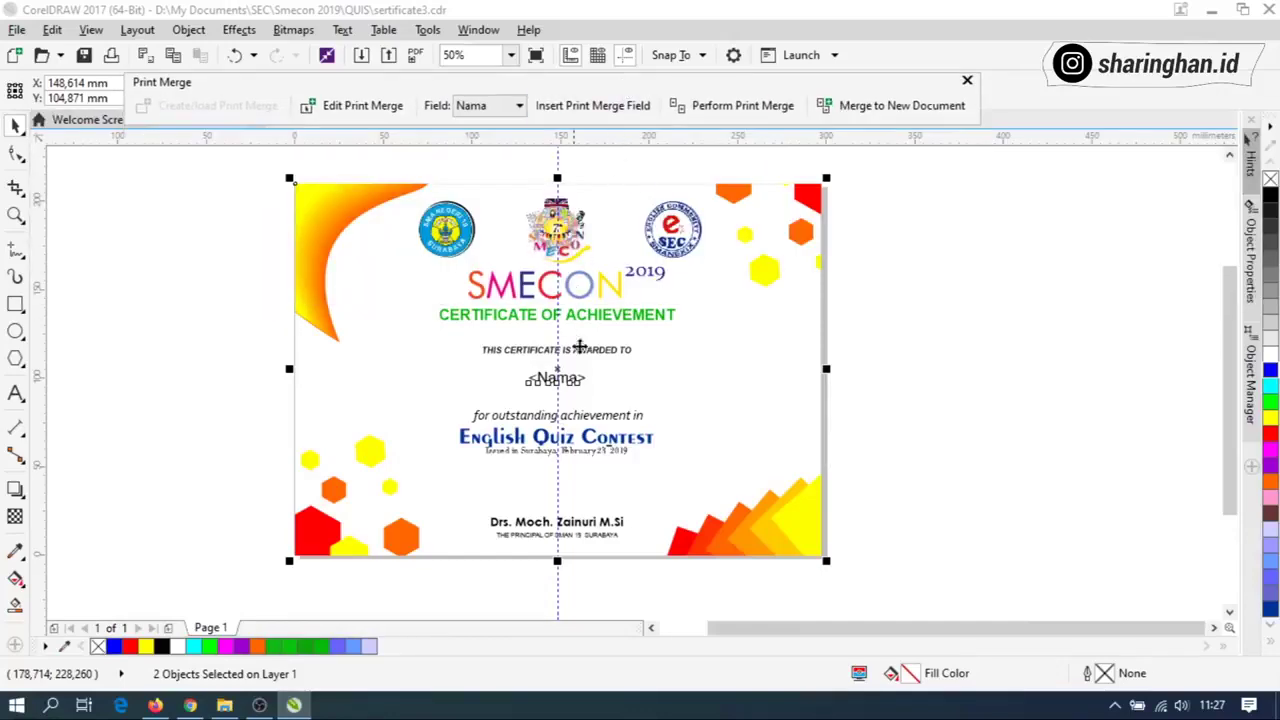
left_click(578, 375)
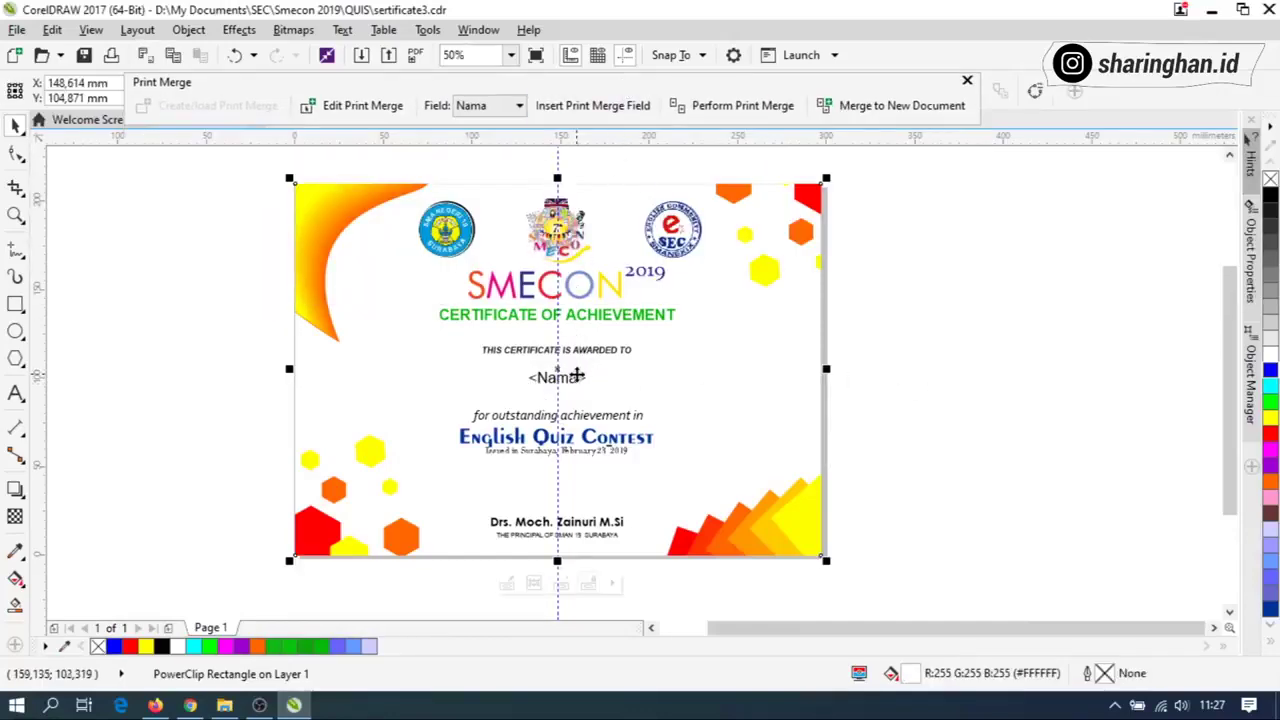
left_click(578, 375)
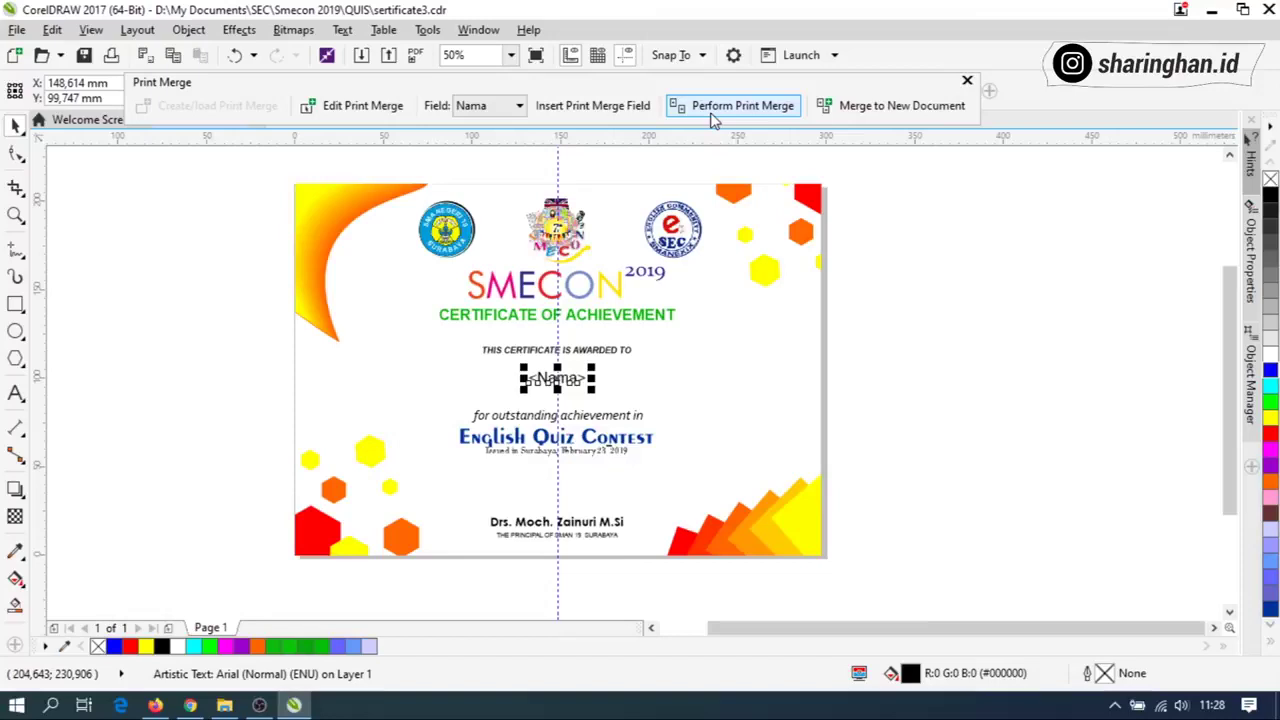
Run Print Merge, skip printing, and merge all records into a new document.
left_click(711, 110)
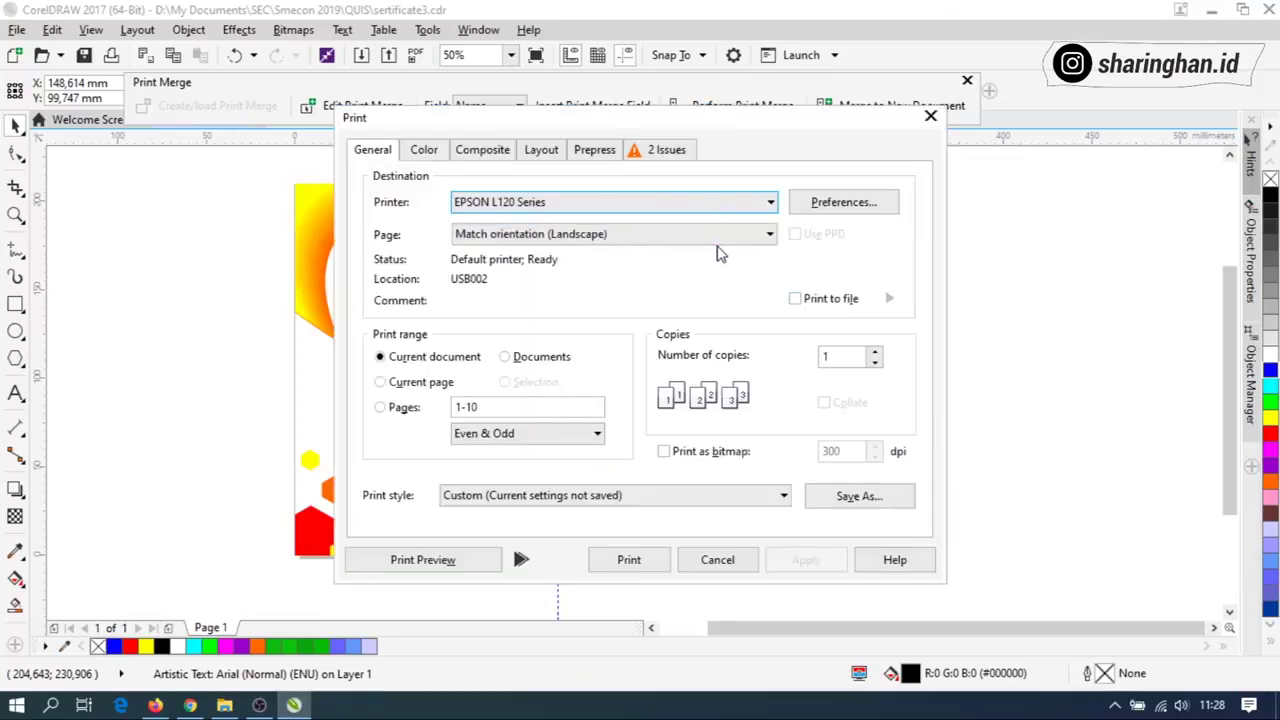
key("Escape")
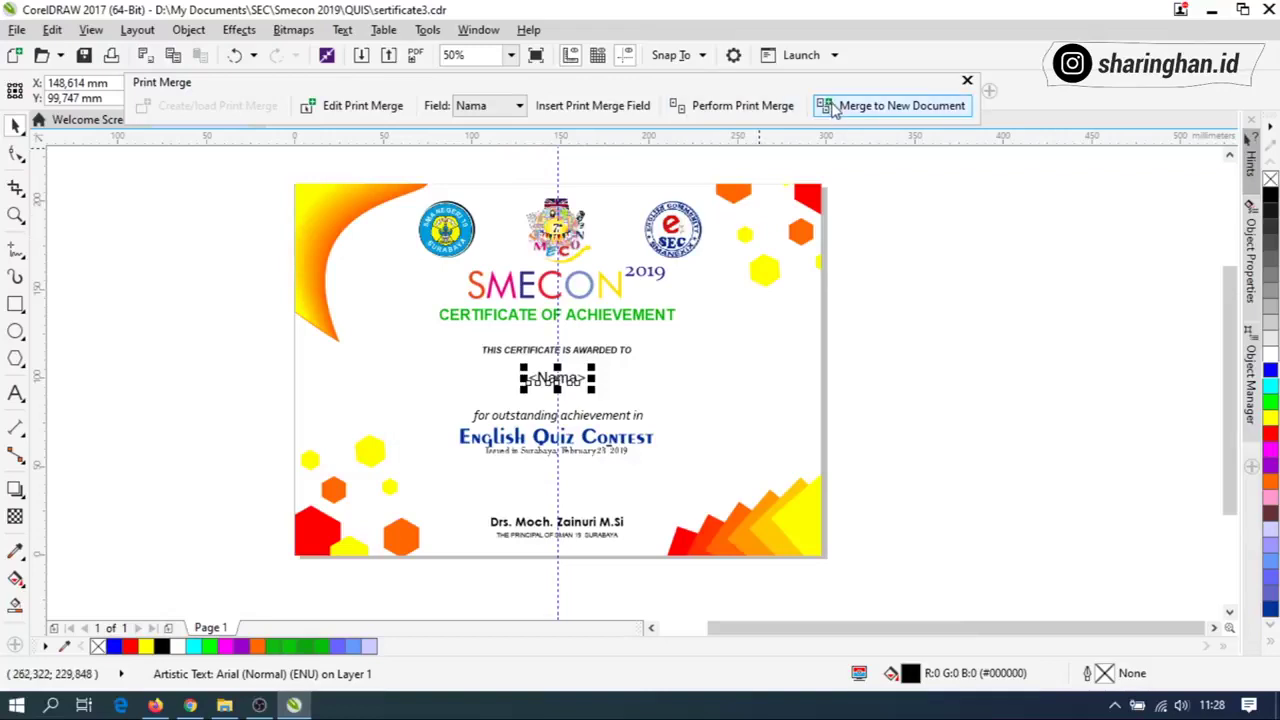
left_click(836, 109)
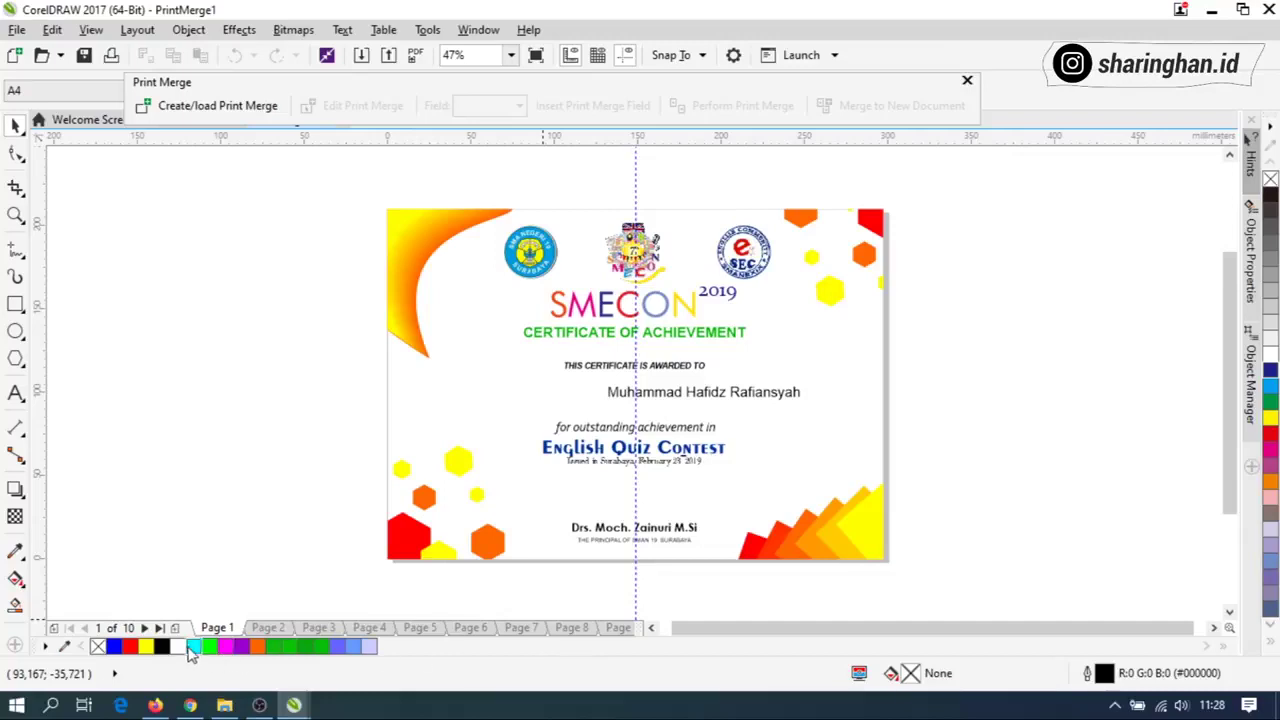
left_click(252, 630)
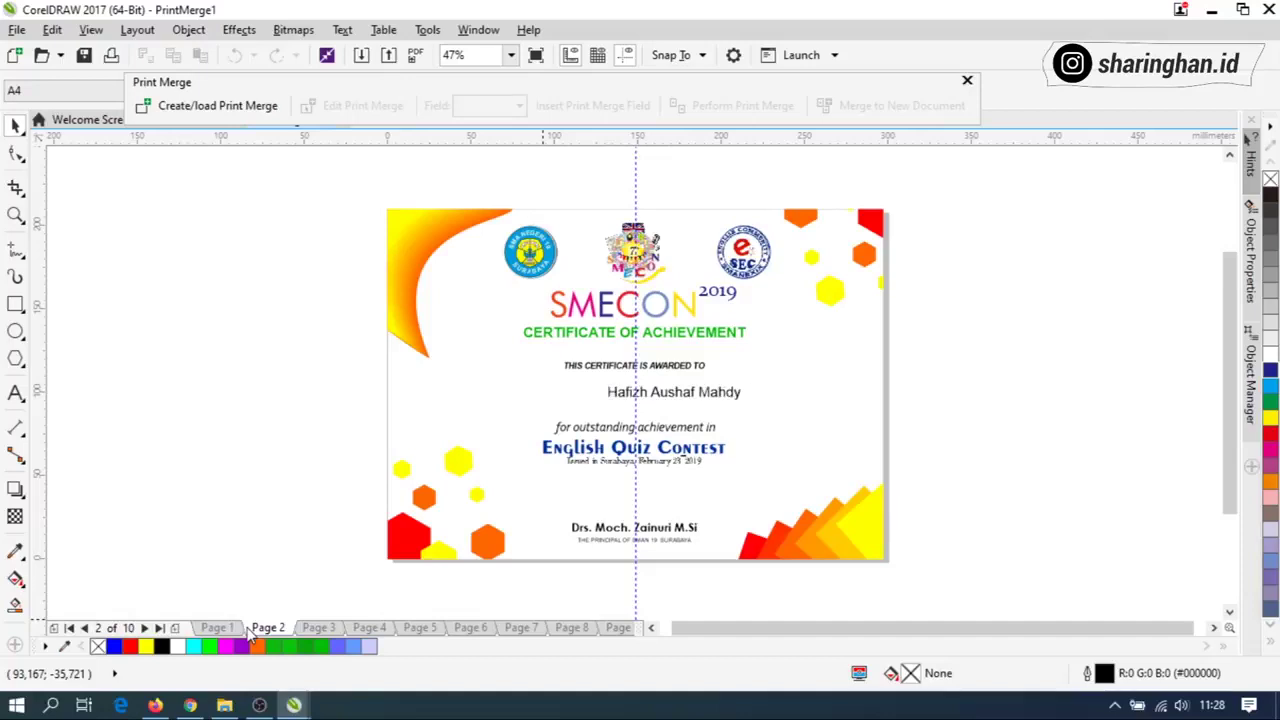
left_click(318, 629)
left_click(412, 628)
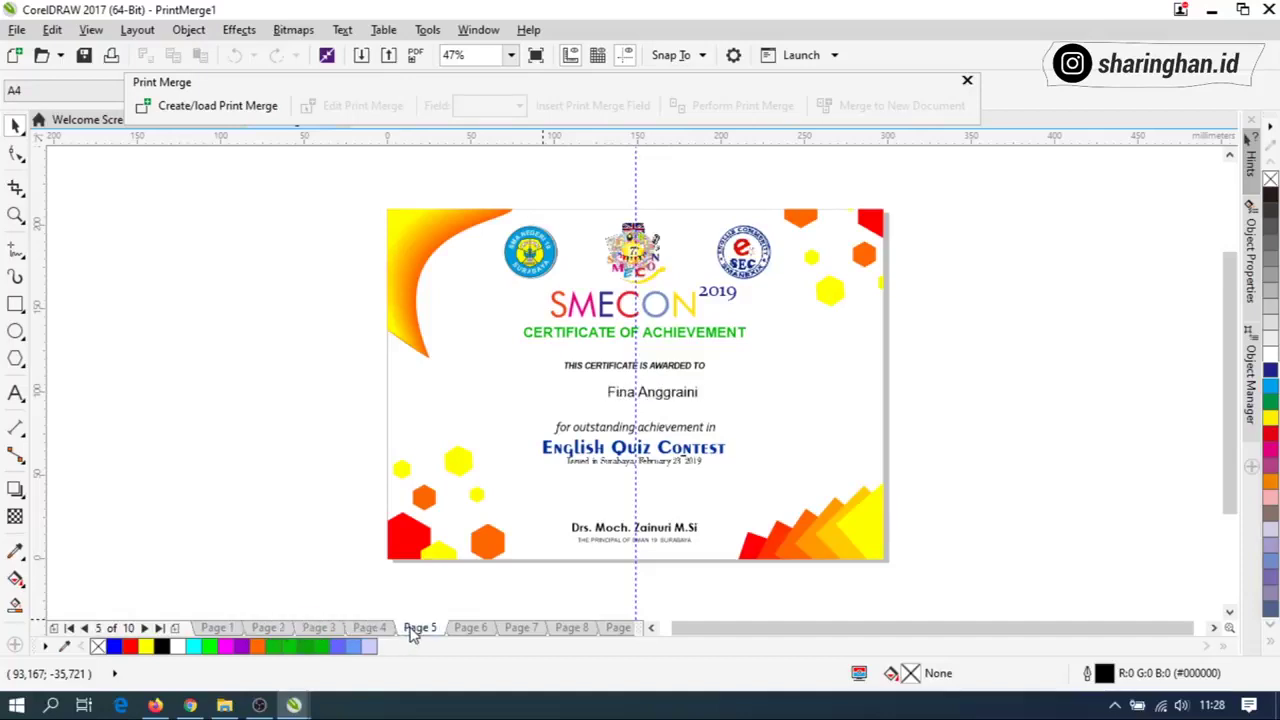
left_click(470, 628)
left_click(518, 630)
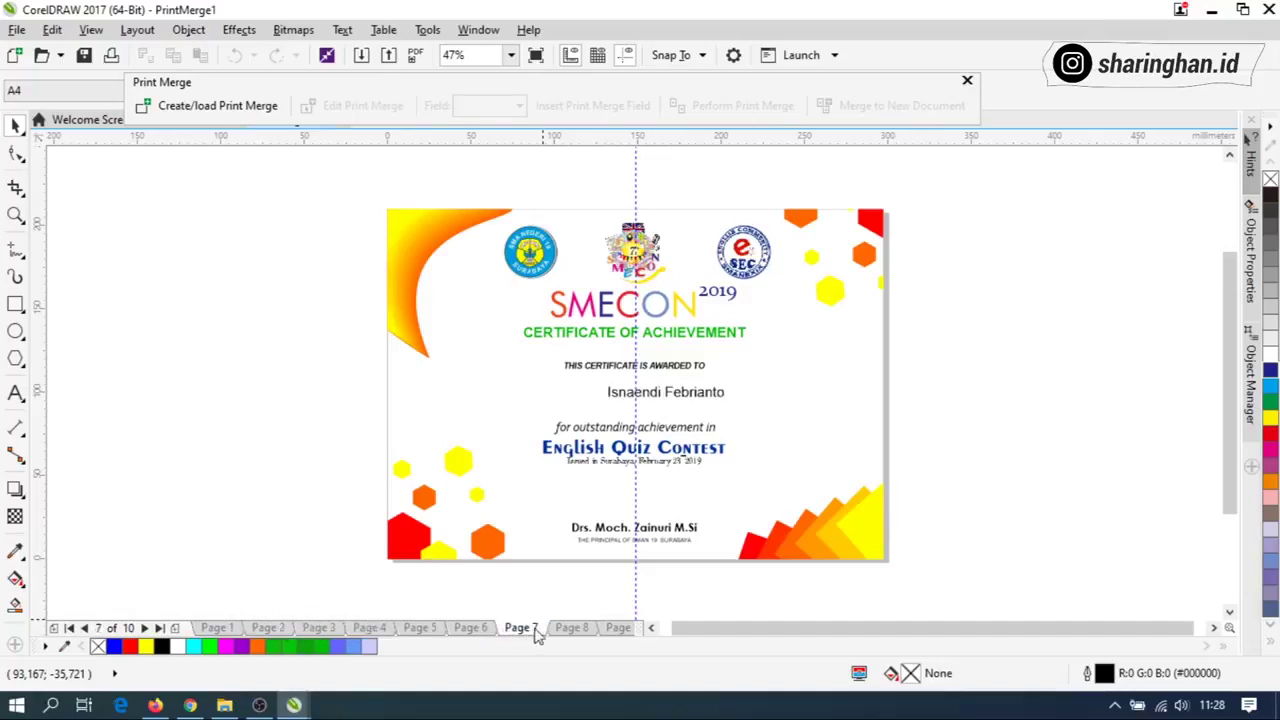
left_click(519, 630)
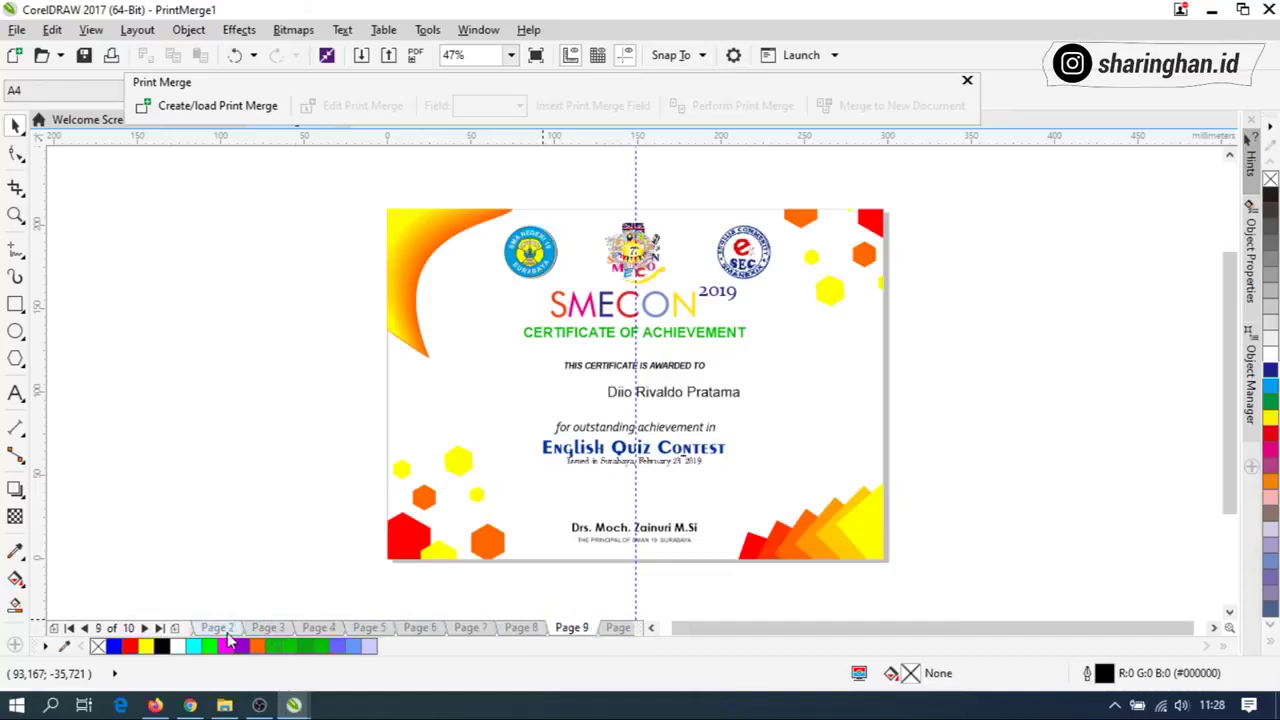
left_click(218, 628)
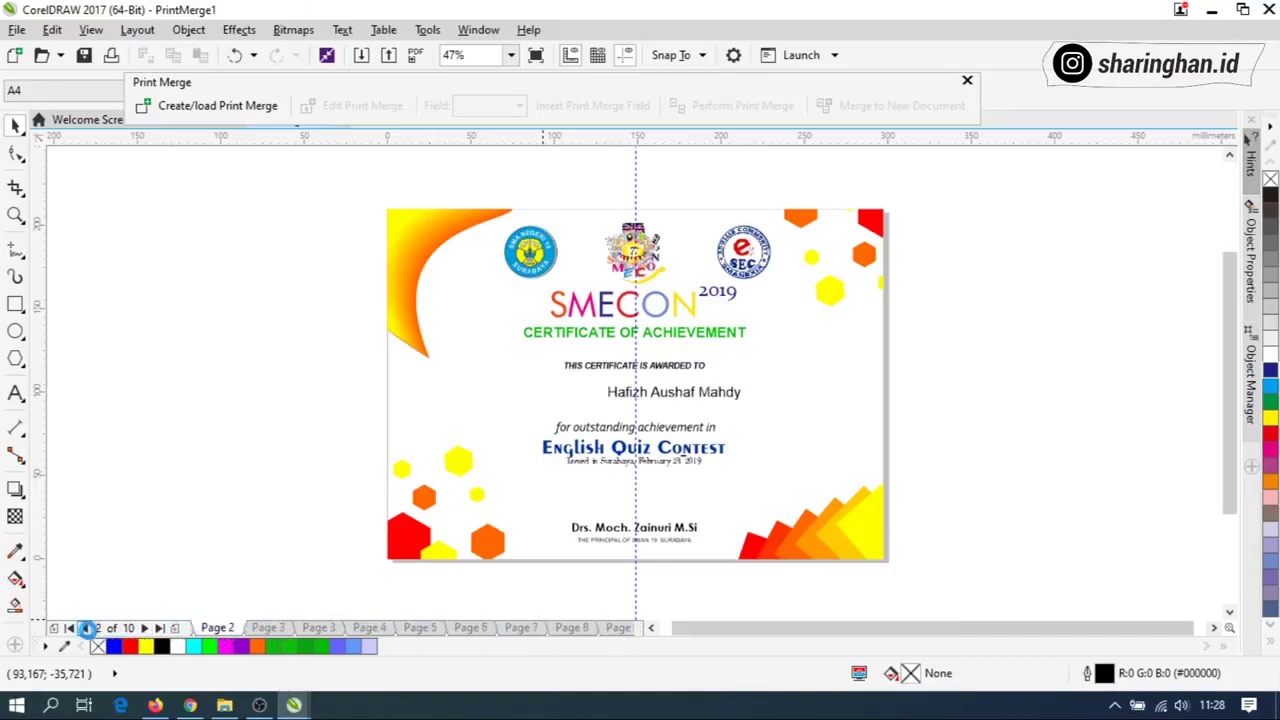
left_click(84, 628)
left_click(705, 401)
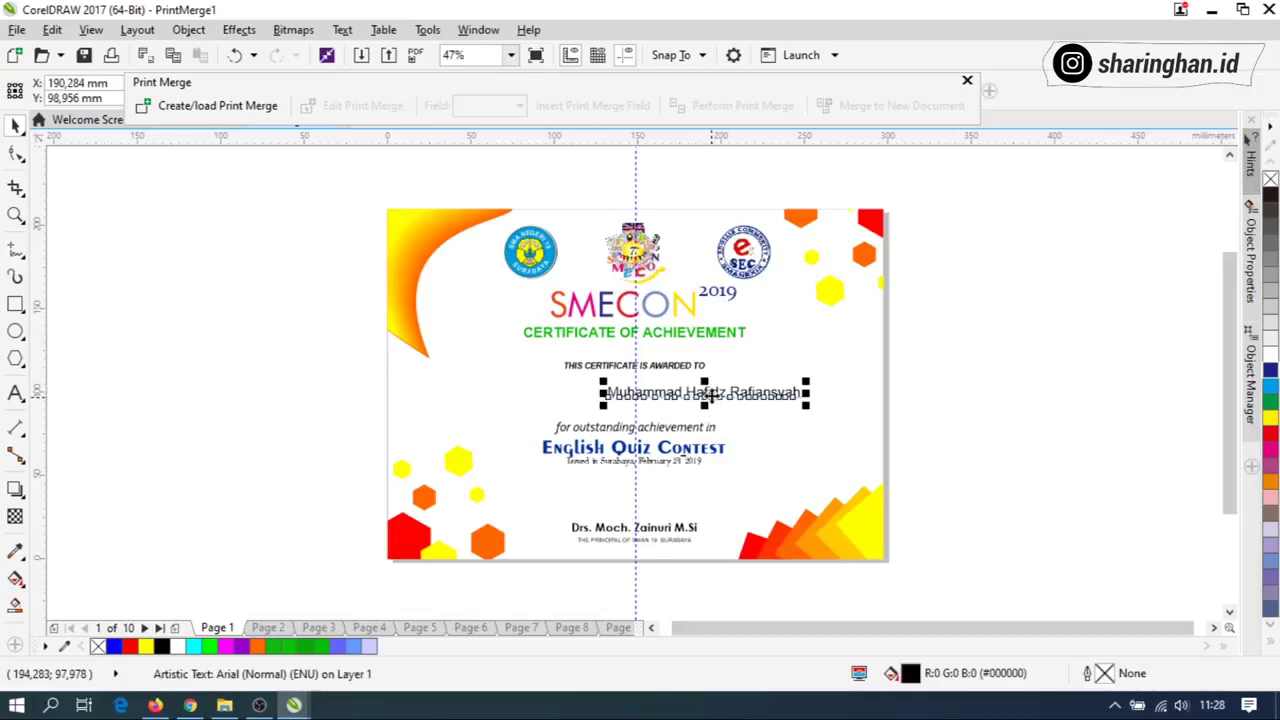
On page 1, center-align the recipient name and center it horizontally on the page.
left_click(967, 80)
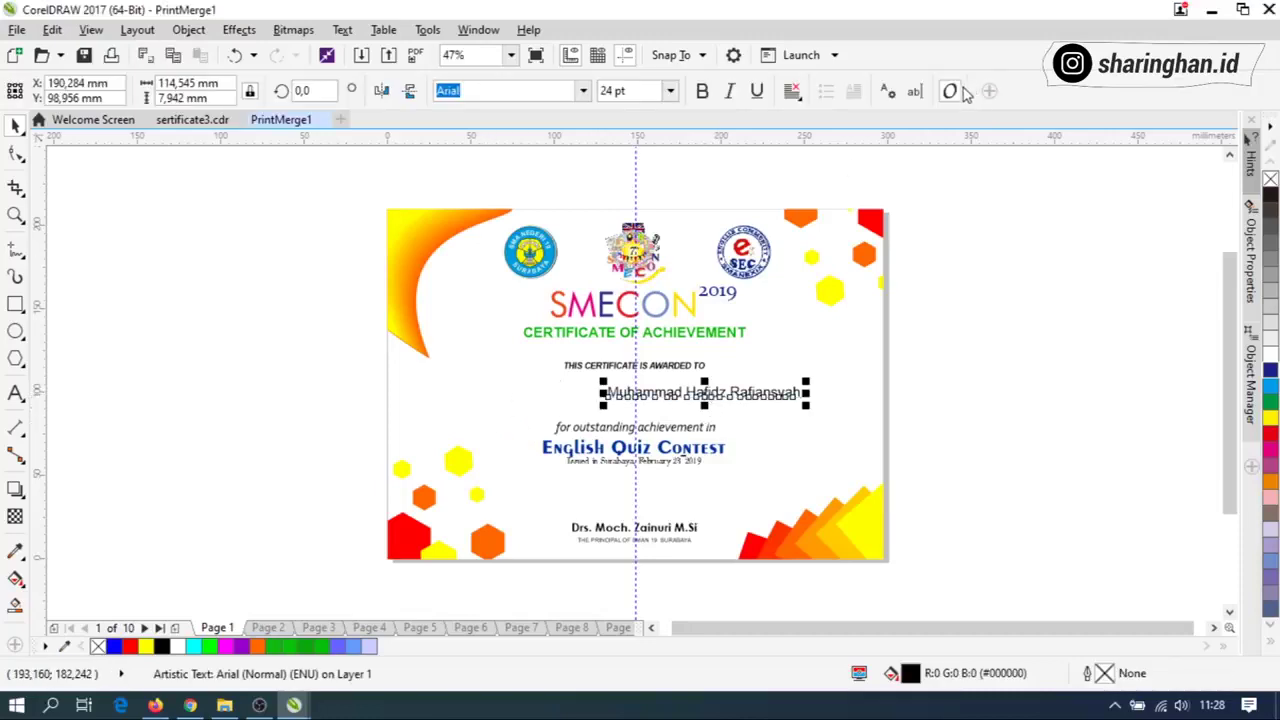
left_click(792, 91)
left_click(812, 155)
left_click(975, 372)
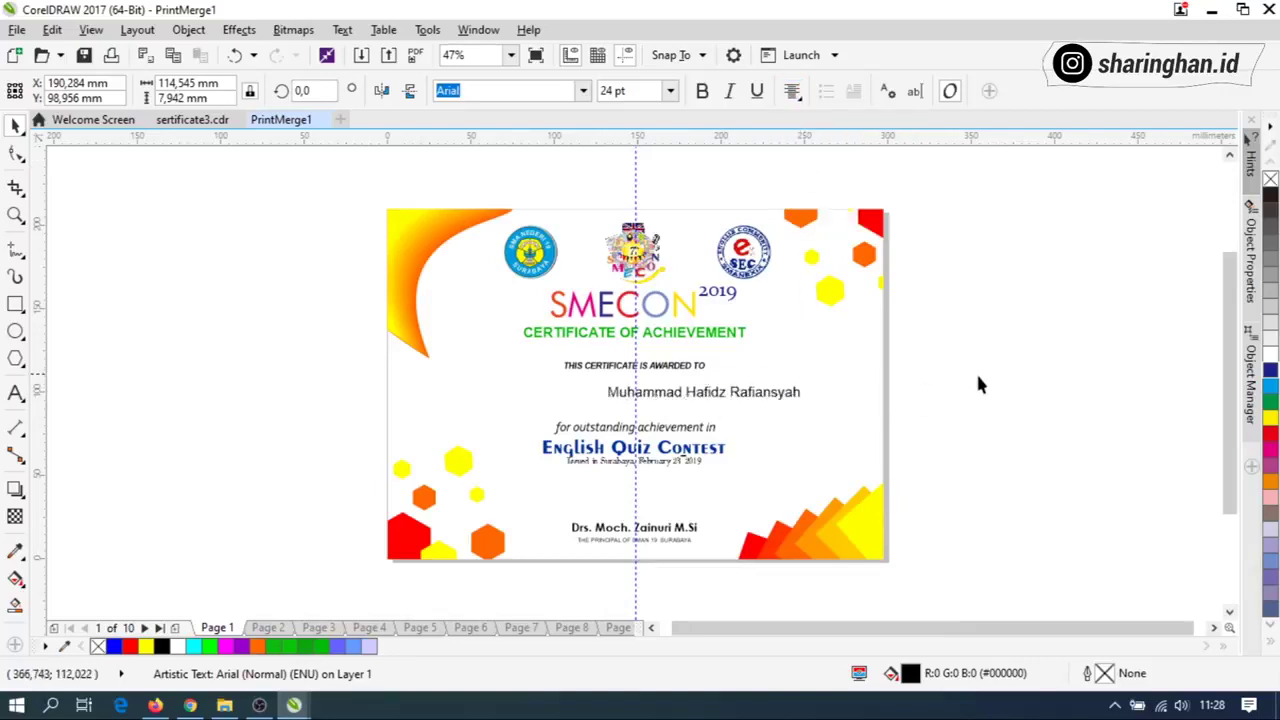
left_click(770, 393)
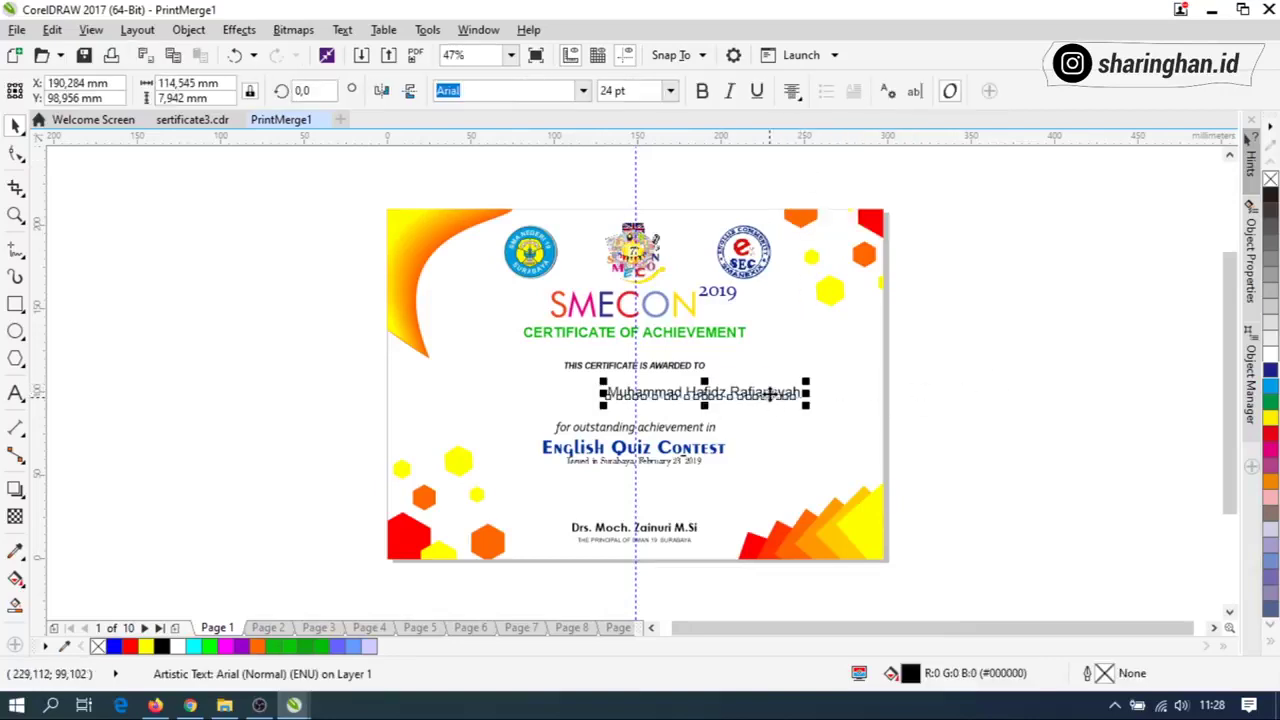
left_click(867, 332, "shift")
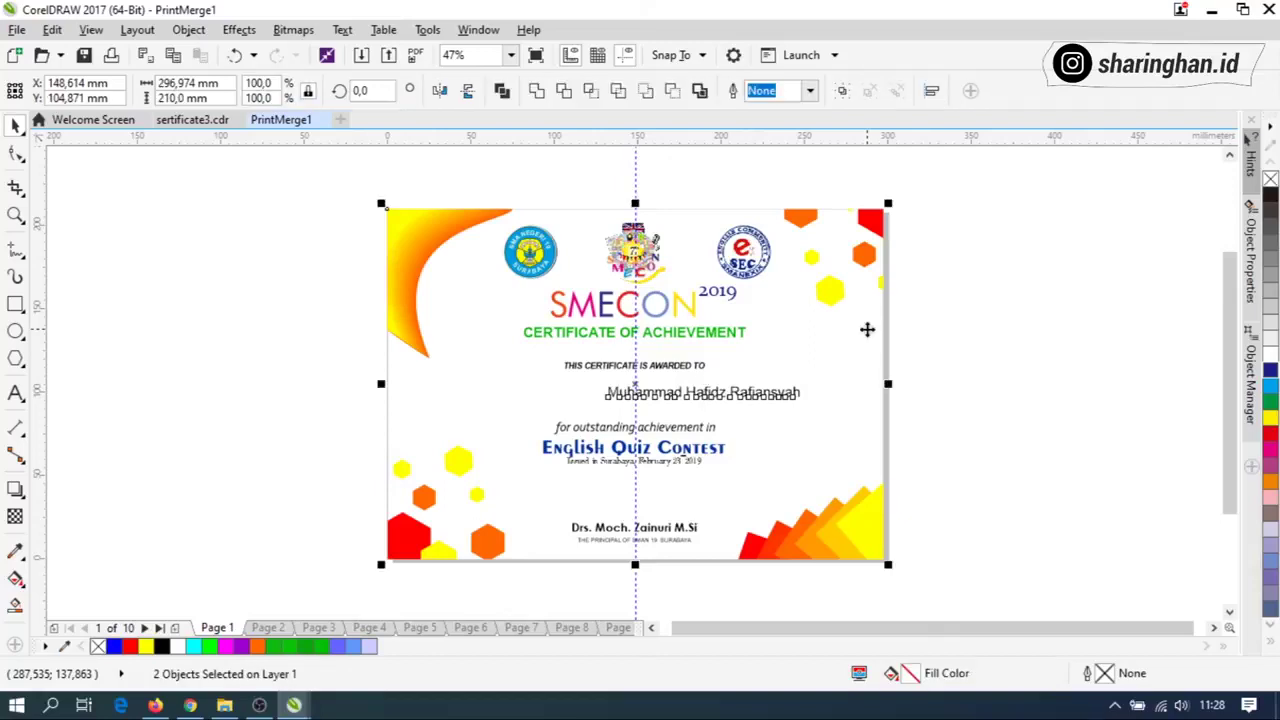
key("c")
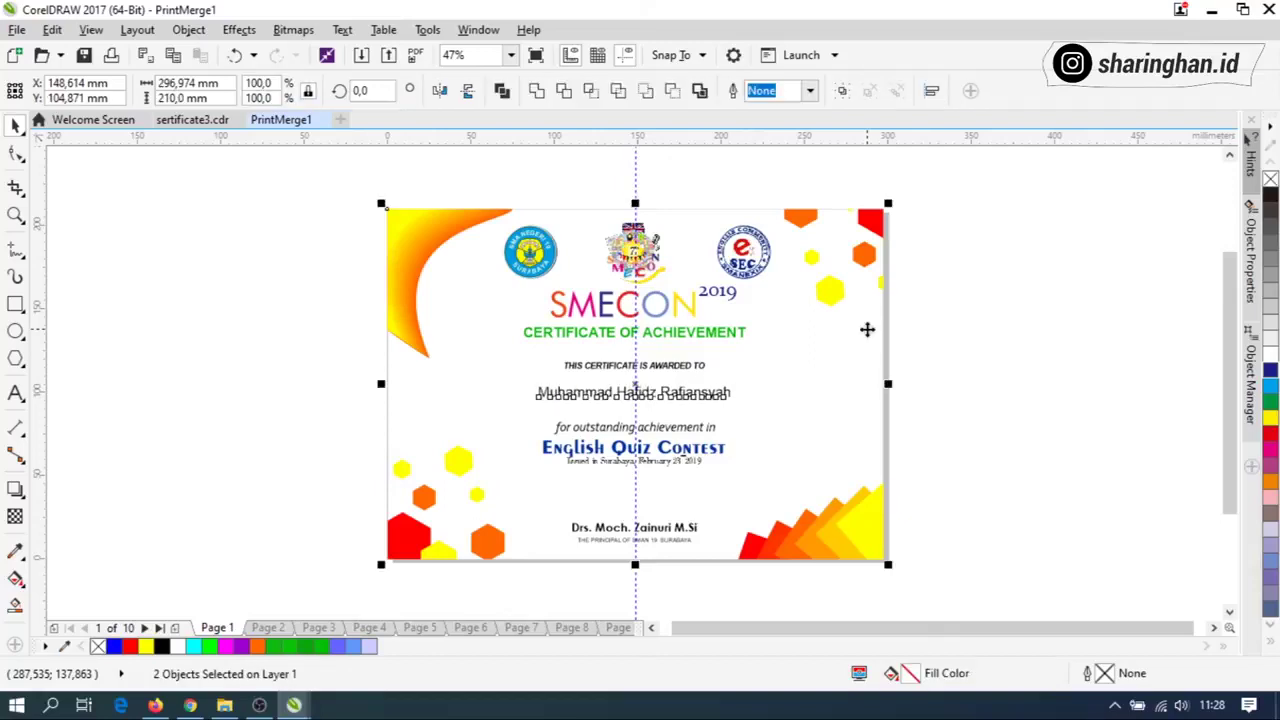
left_click(984, 332)
On page 3, center-align the recipient name and select it with the page background.
left_click(266, 627)
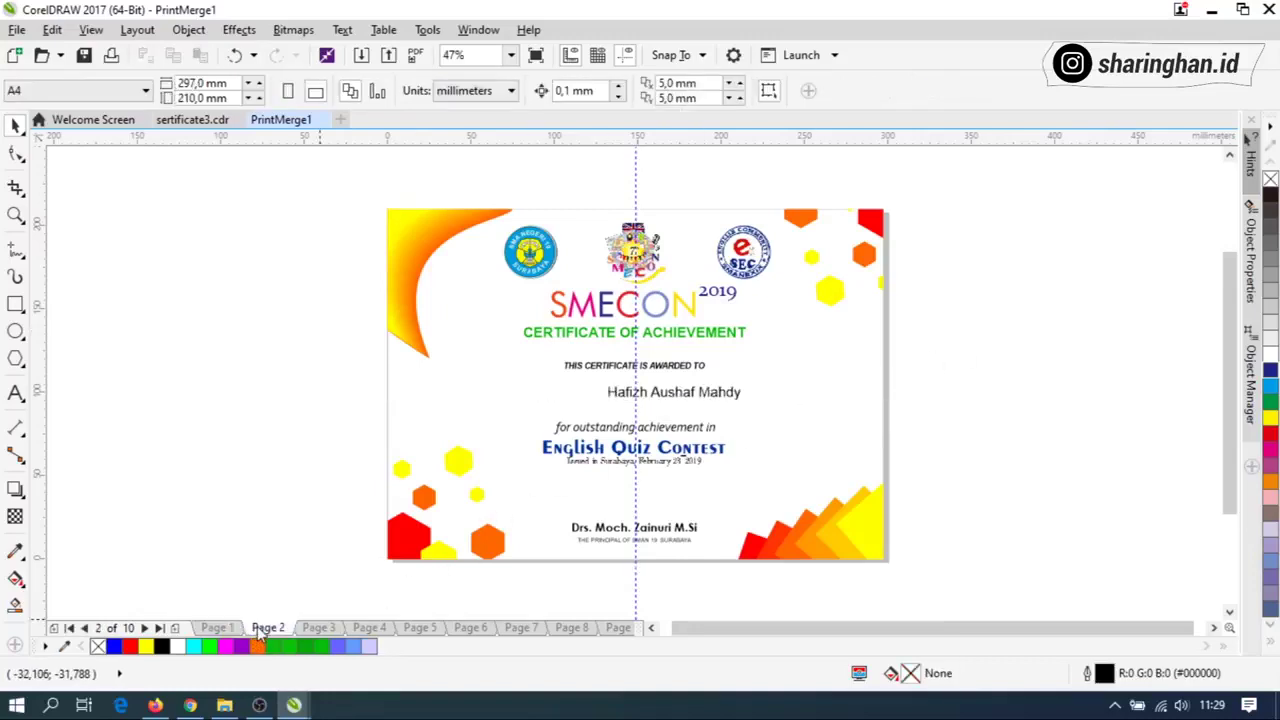
left_click(368, 627)
left_click(338, 627)
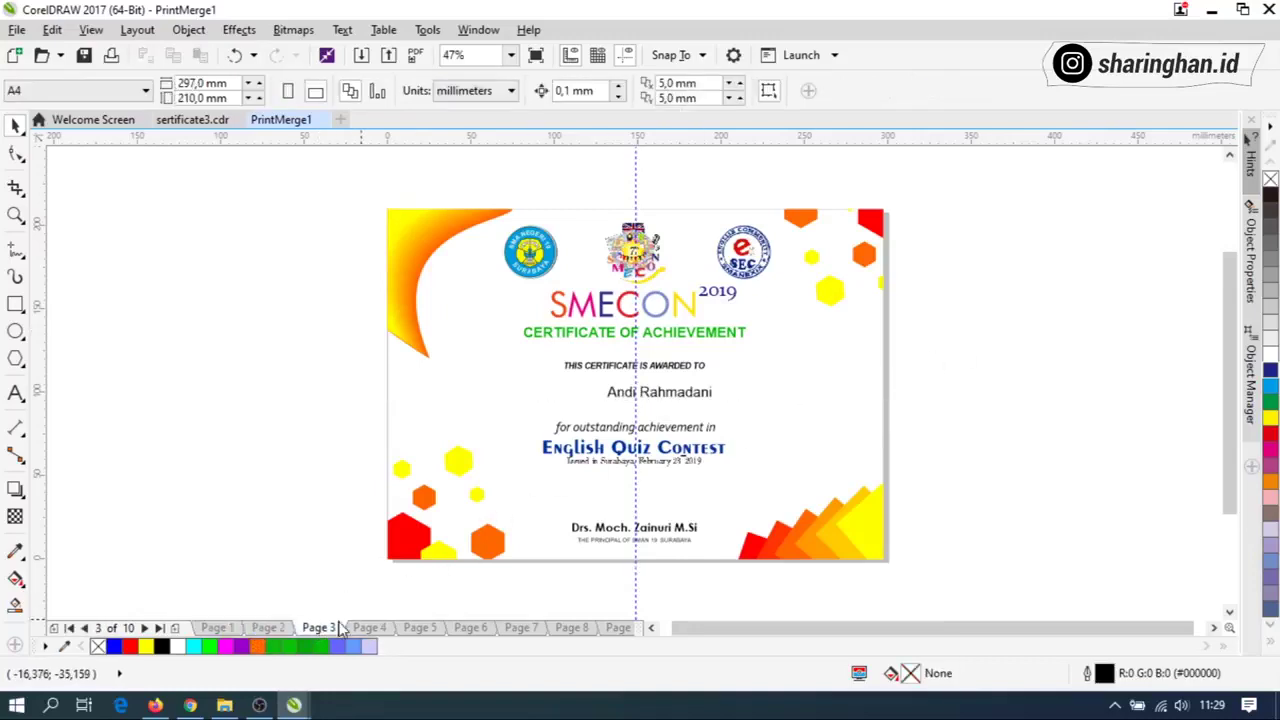
left_click(648, 390)
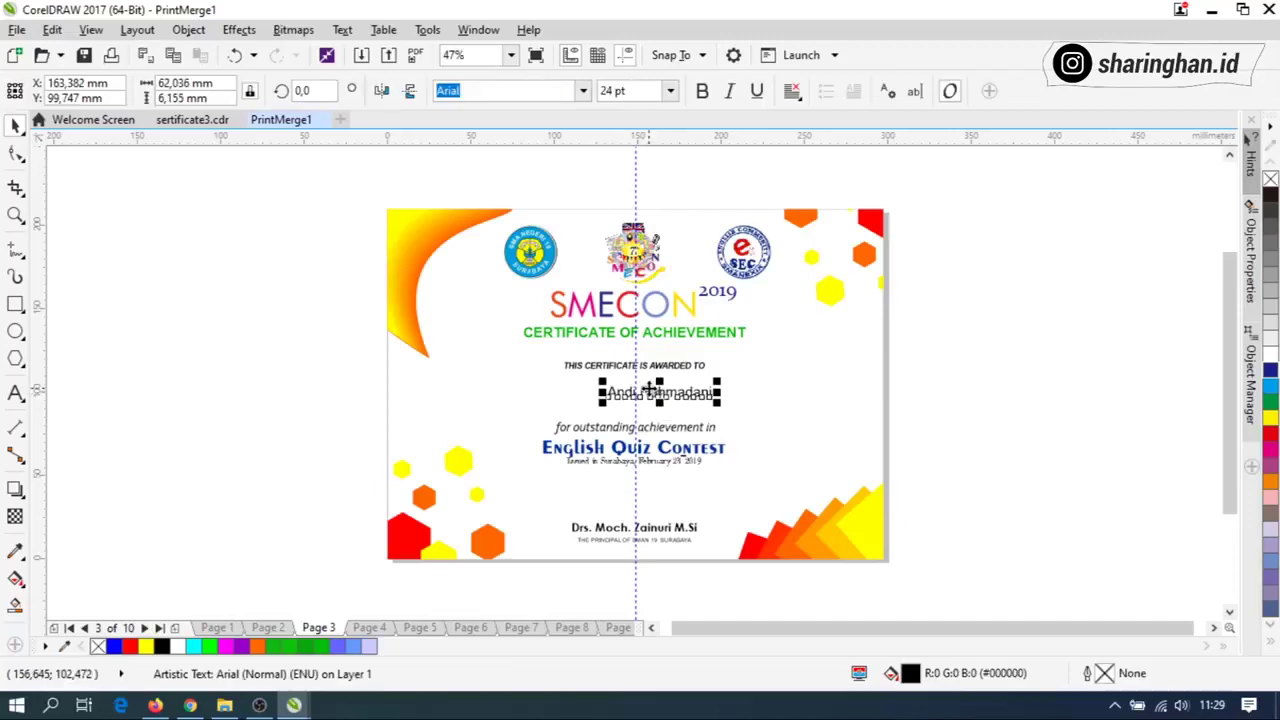
left_click(791, 91)
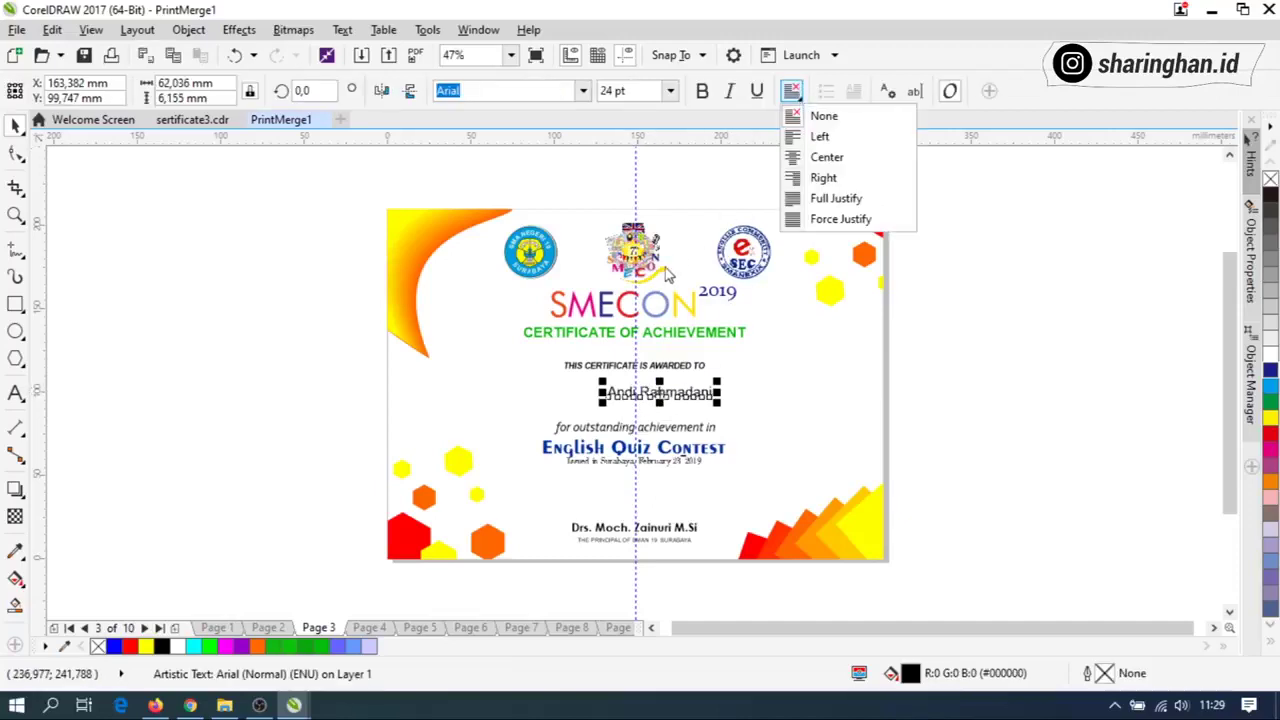
left_click(795, 157)
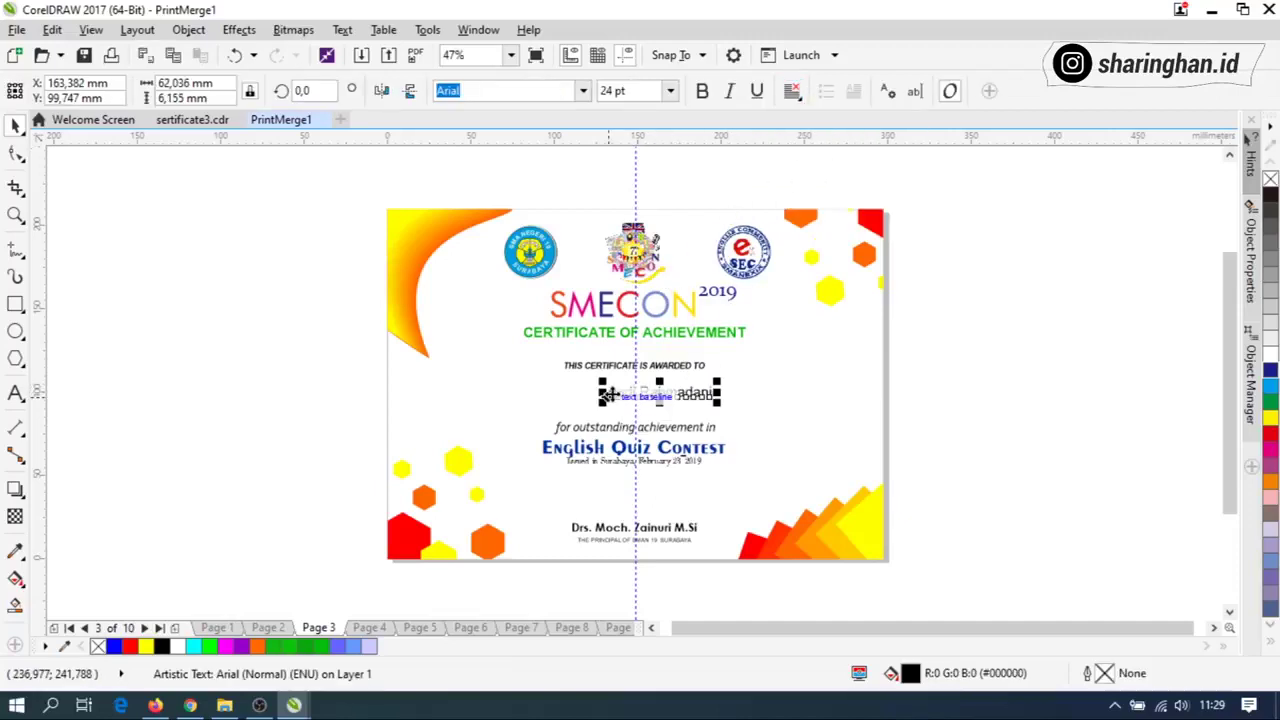
left_click(761, 381)
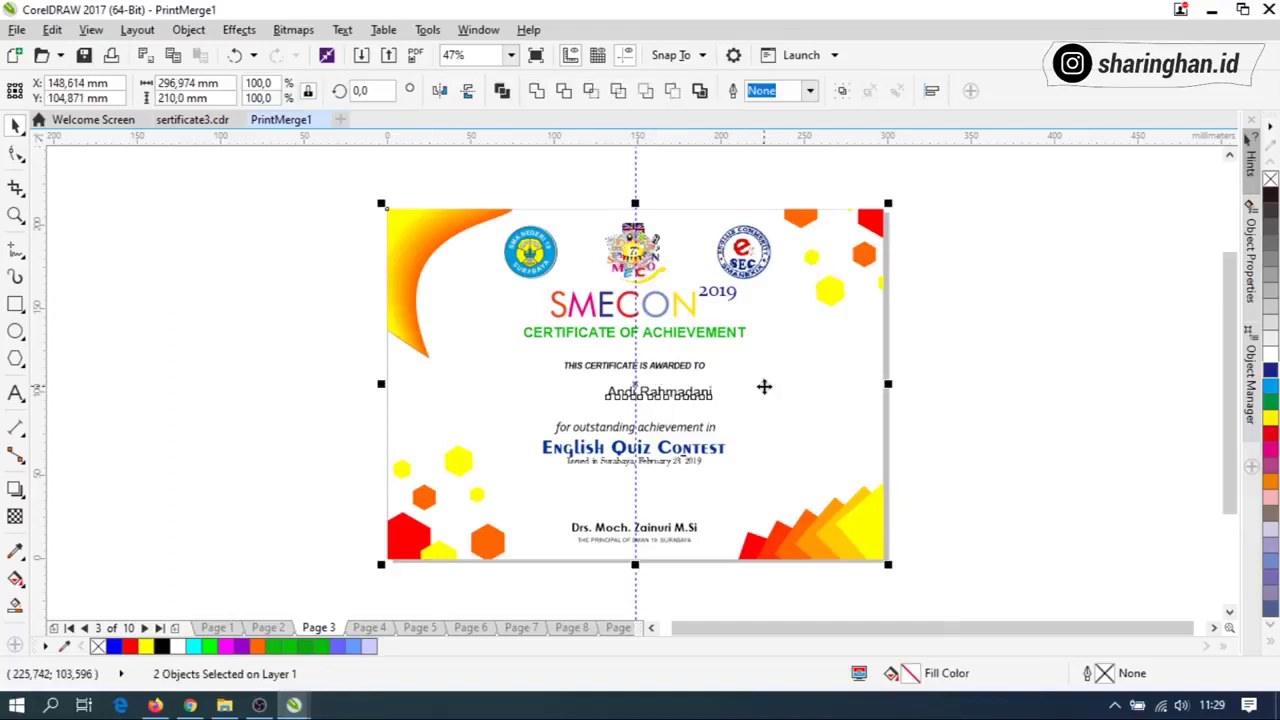
left_click(935, 405)
left_click(369, 627)
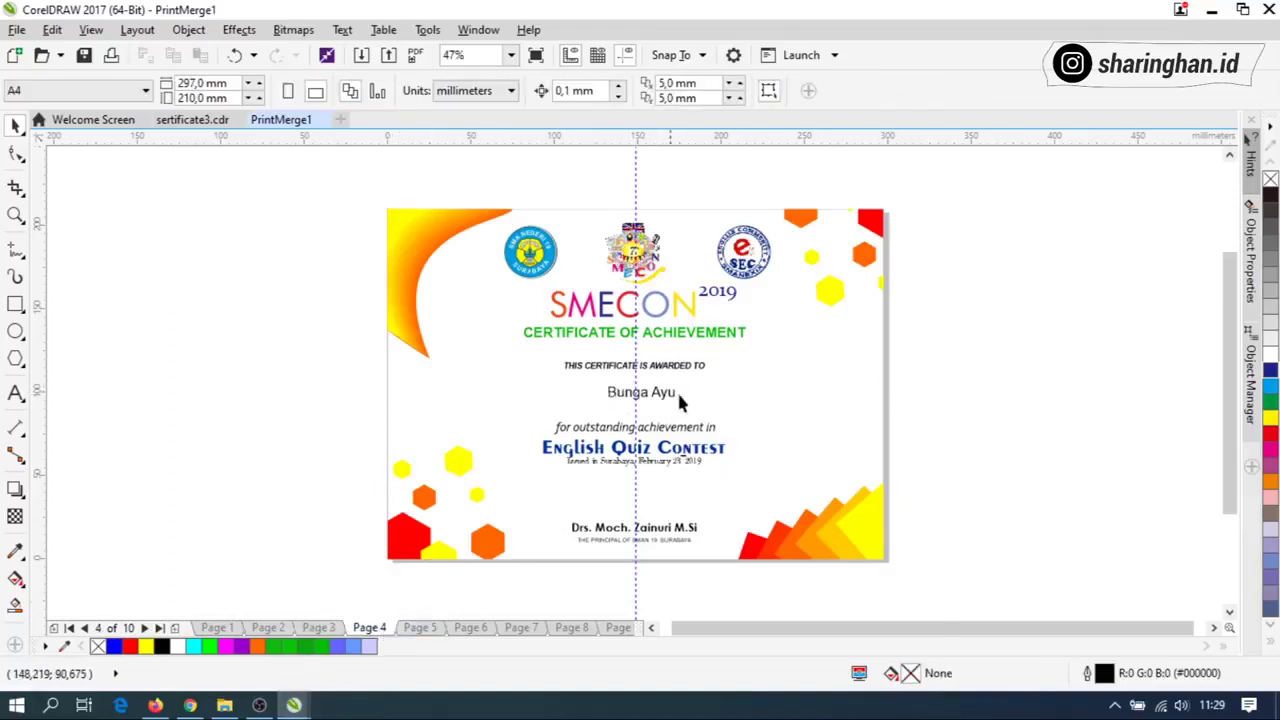
Check names on pages 6, 7, 9 and 10, then select page 9's certificate background.
left_click(495, 623)
left_click(522, 624)
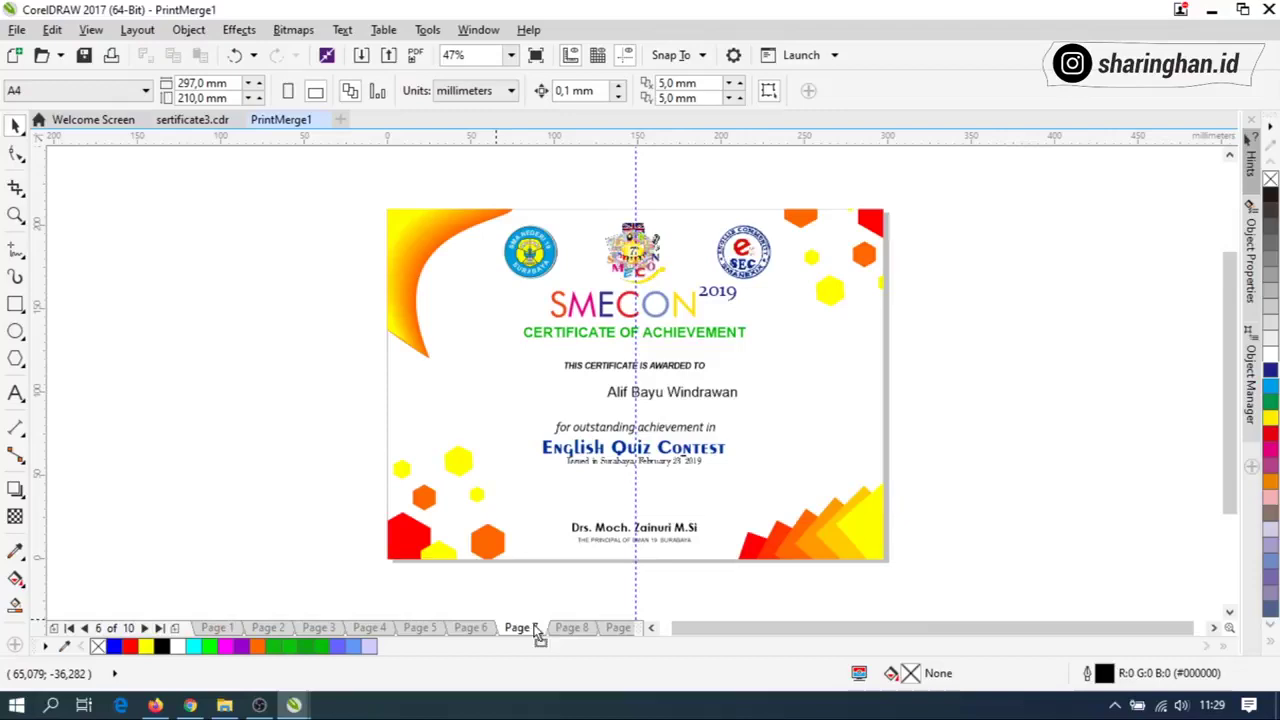
left_click(618, 628)
left_click(612, 628)
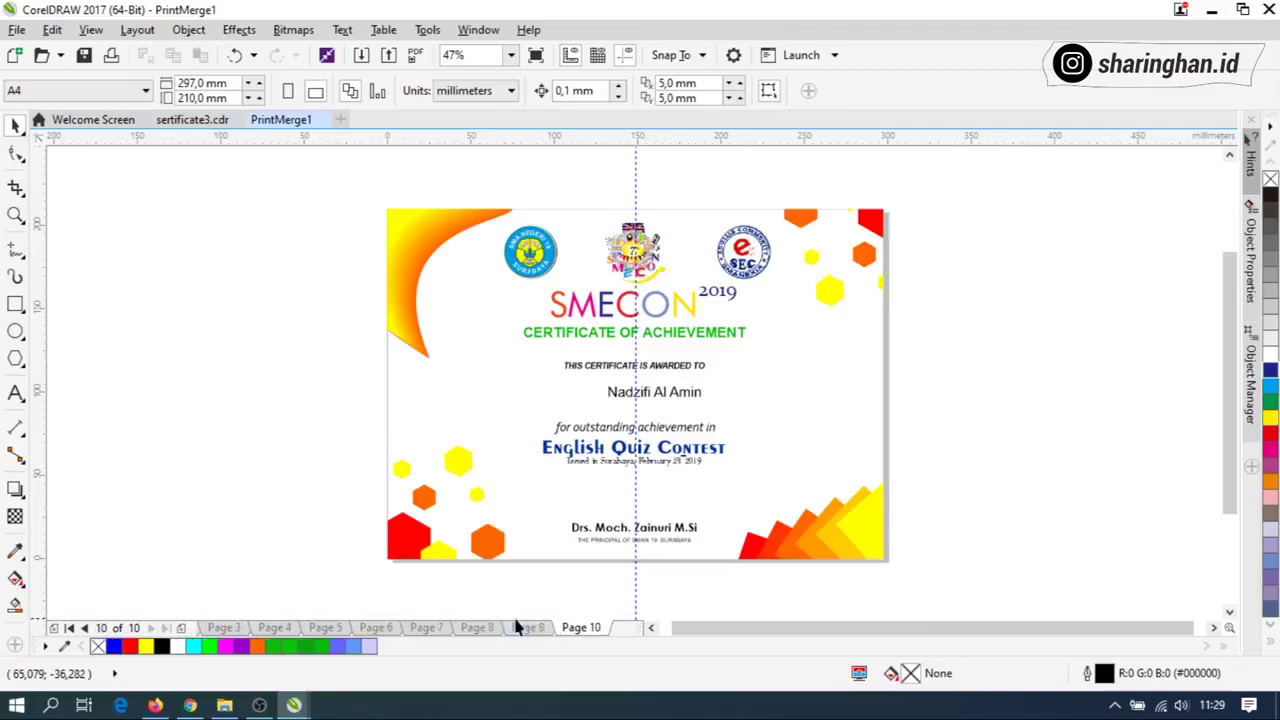
left_click(652, 394)
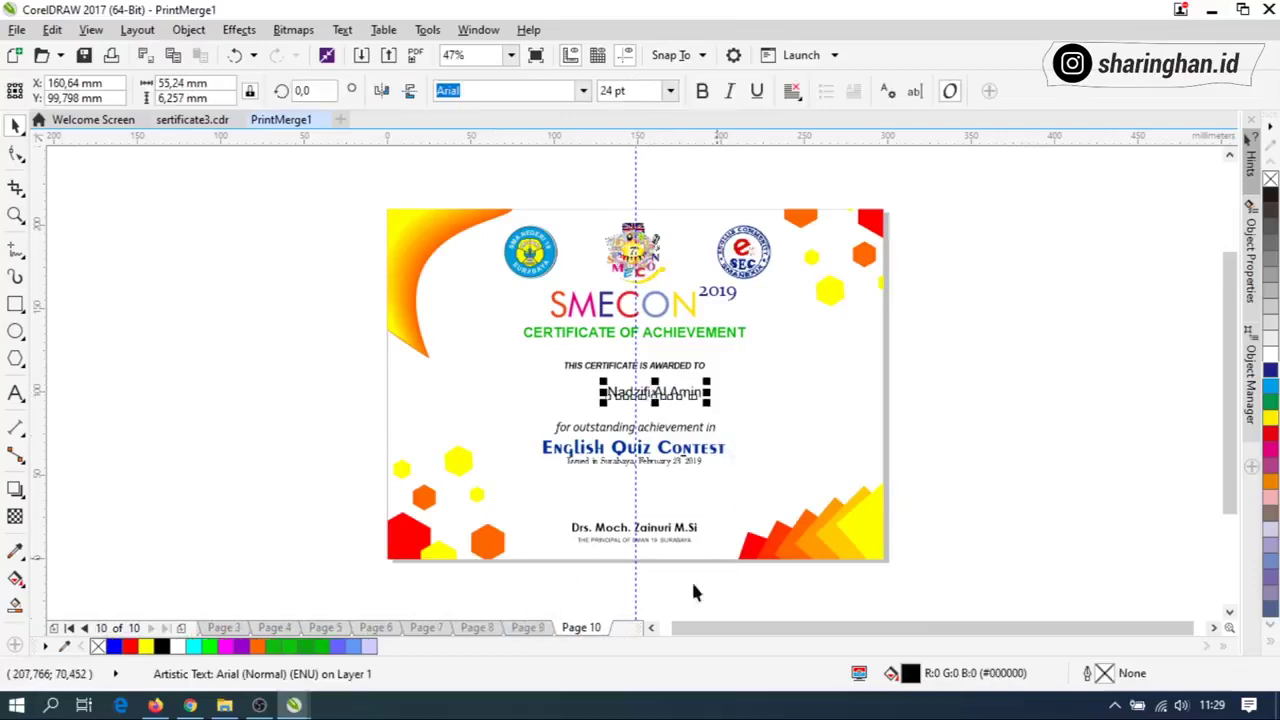
left_click(527, 627)
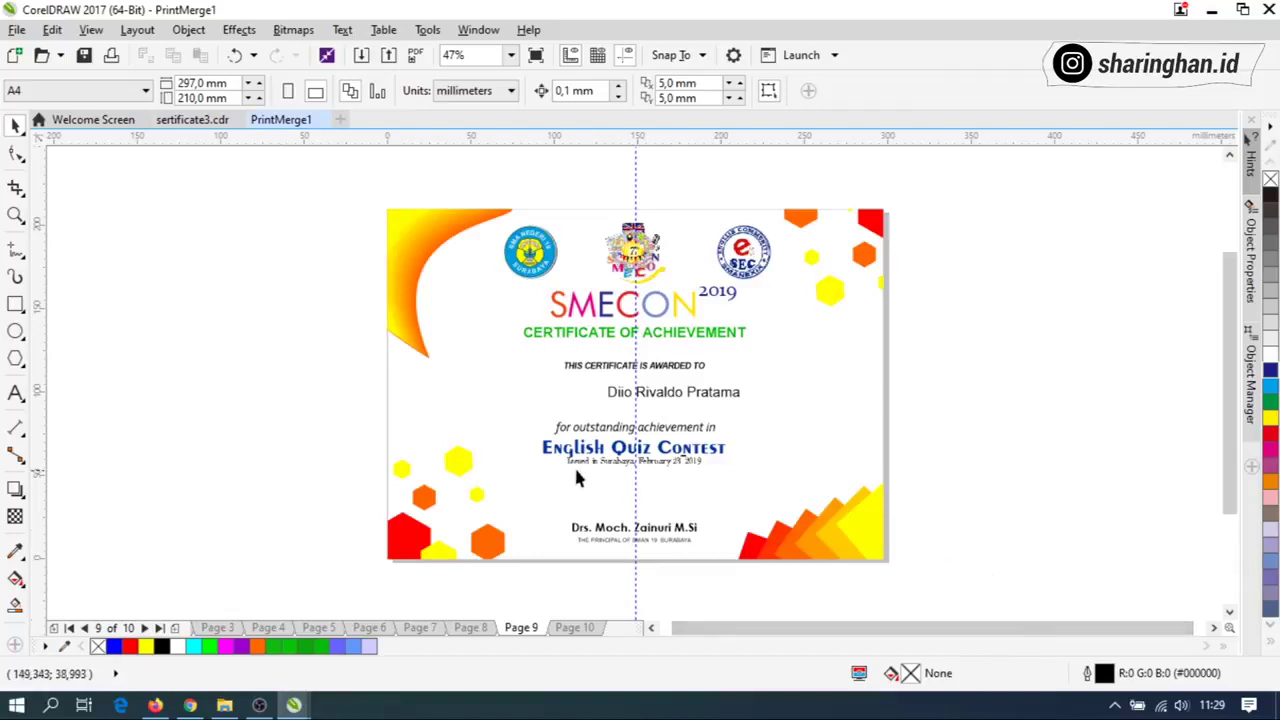
left_click(606, 390)
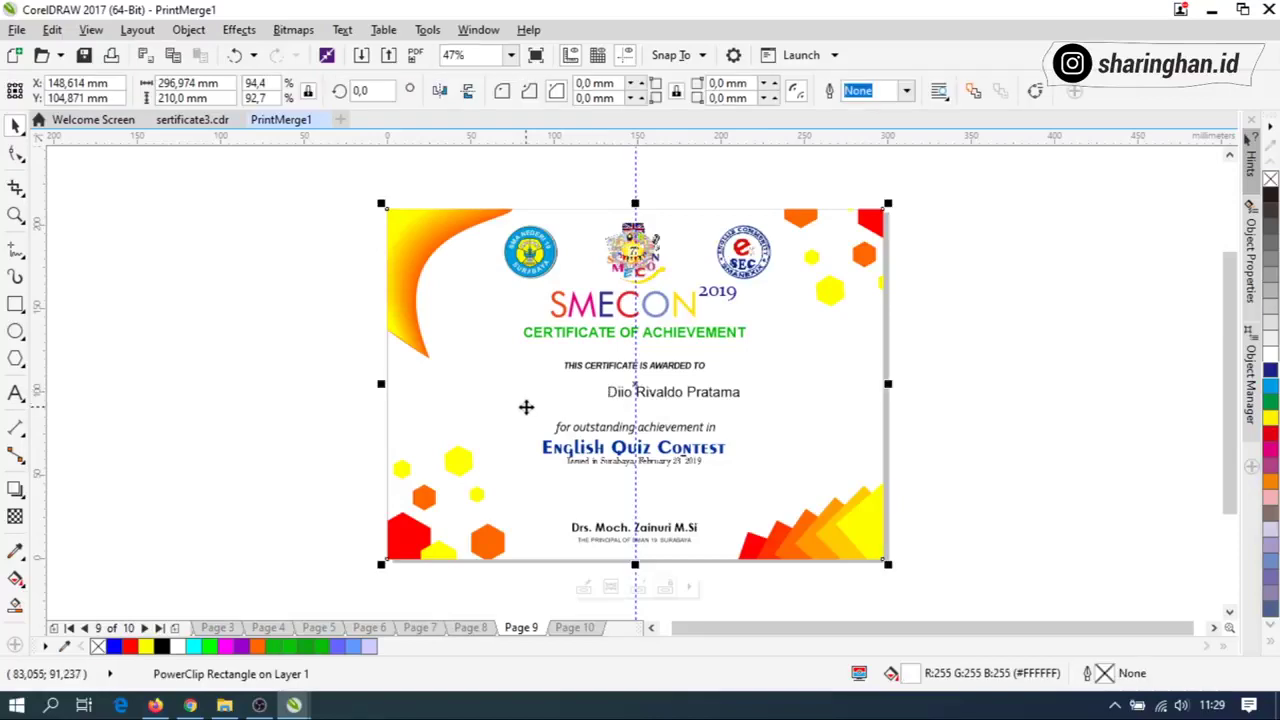